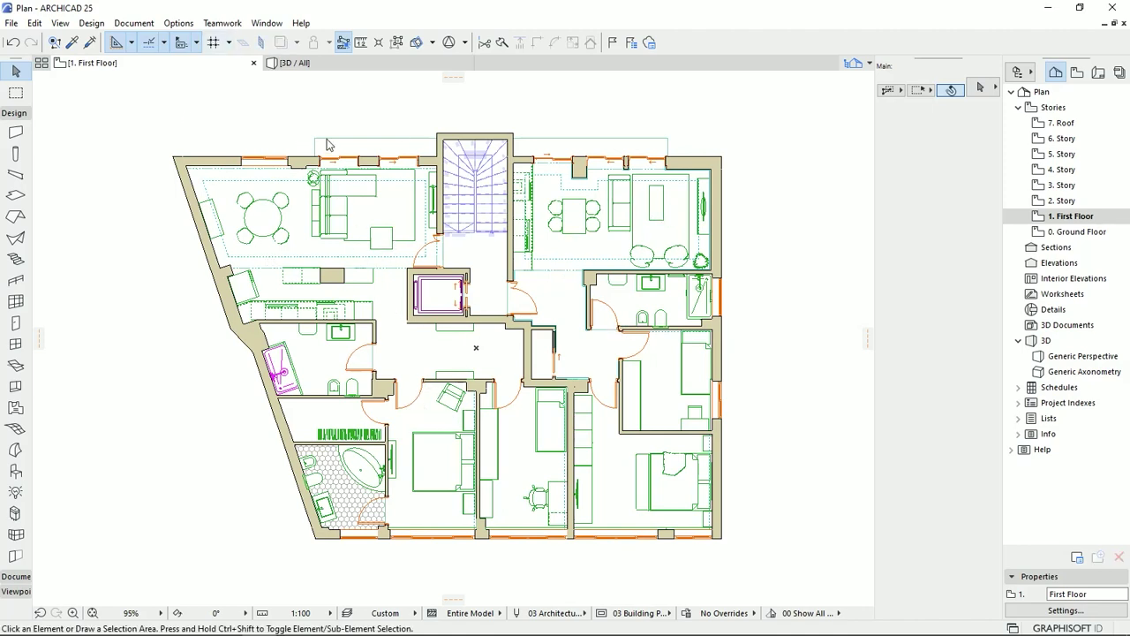
Orbit the building in 3D to inspect its existing roof from several angles.
left_click(347, 64)
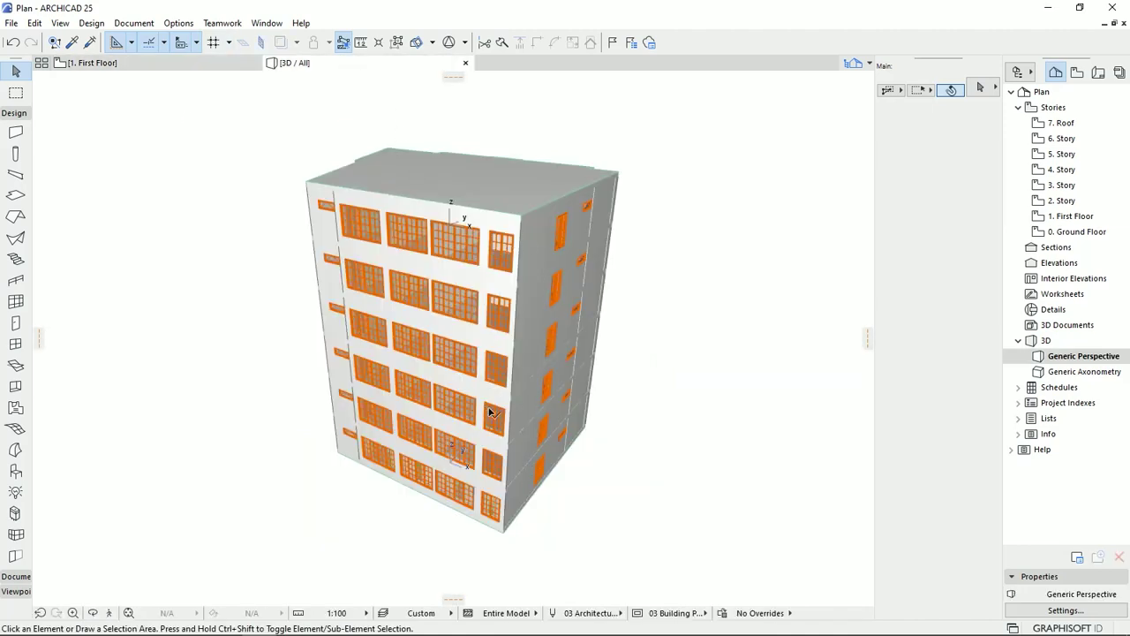
mouse_move(517, 435)
left_mouse_down()
mouse_move(673, 376)
mouse_move(565, 395)
mouse_move(525, 454)
left_mouse_up()
left_click_drag(528, 281, 522, 298)
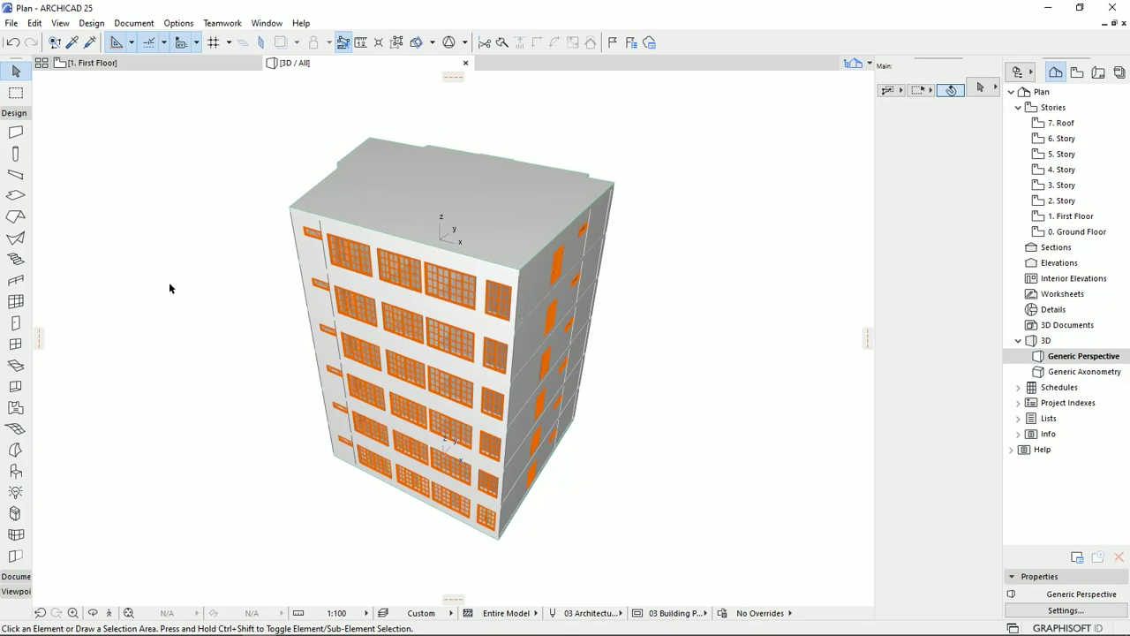
left_click(15, 218)
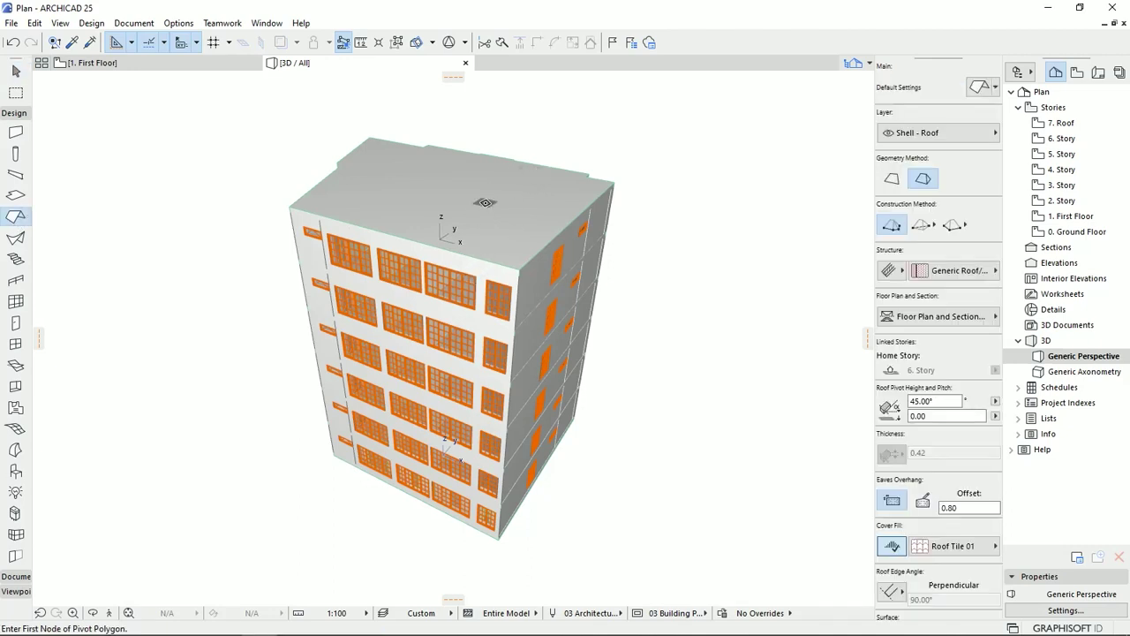
key("Escape")
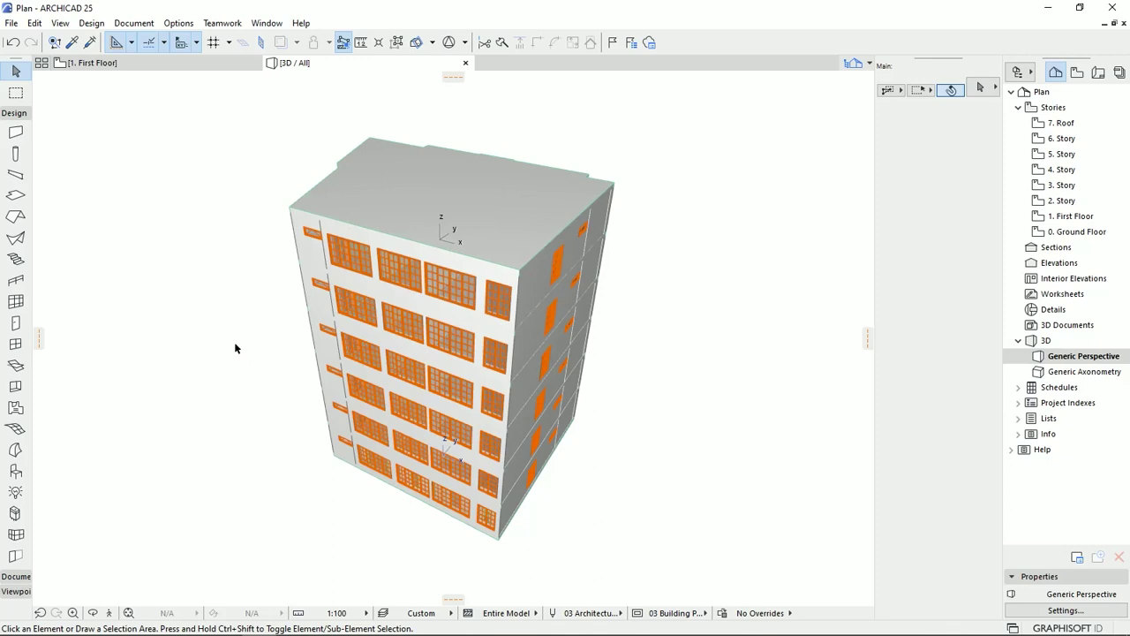
middle_click_drag(234, 341, 433, 240, "shift")
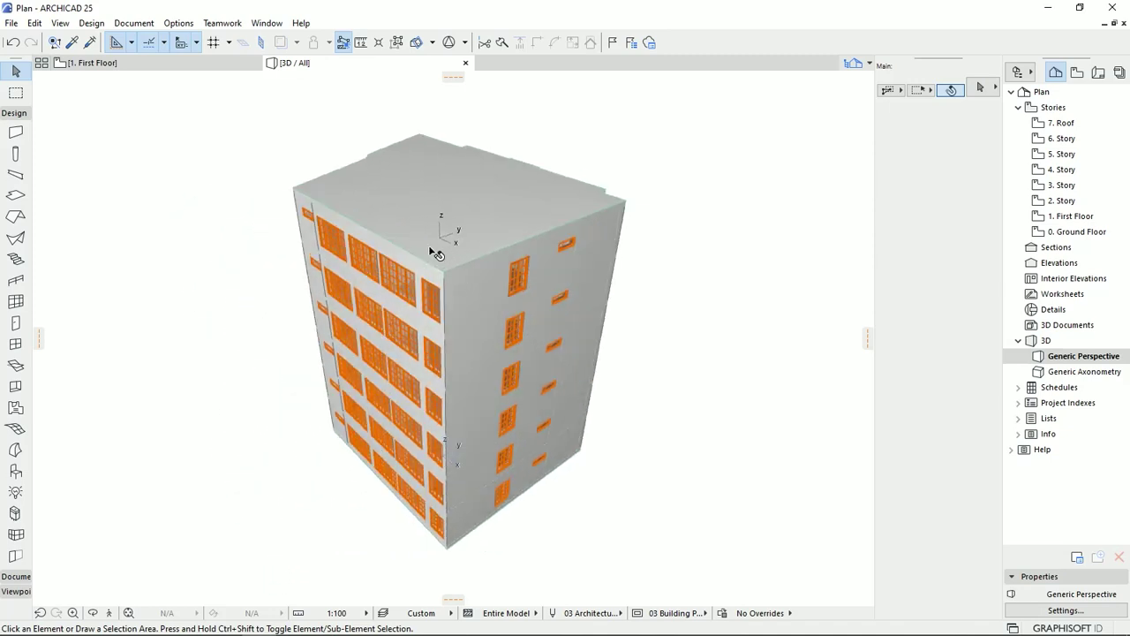
mouse_move(468, 433)
middle_mouse_down("shift")
mouse_move(483, 388)
mouse_move(466, 436)
middle_mouse_up("shift")
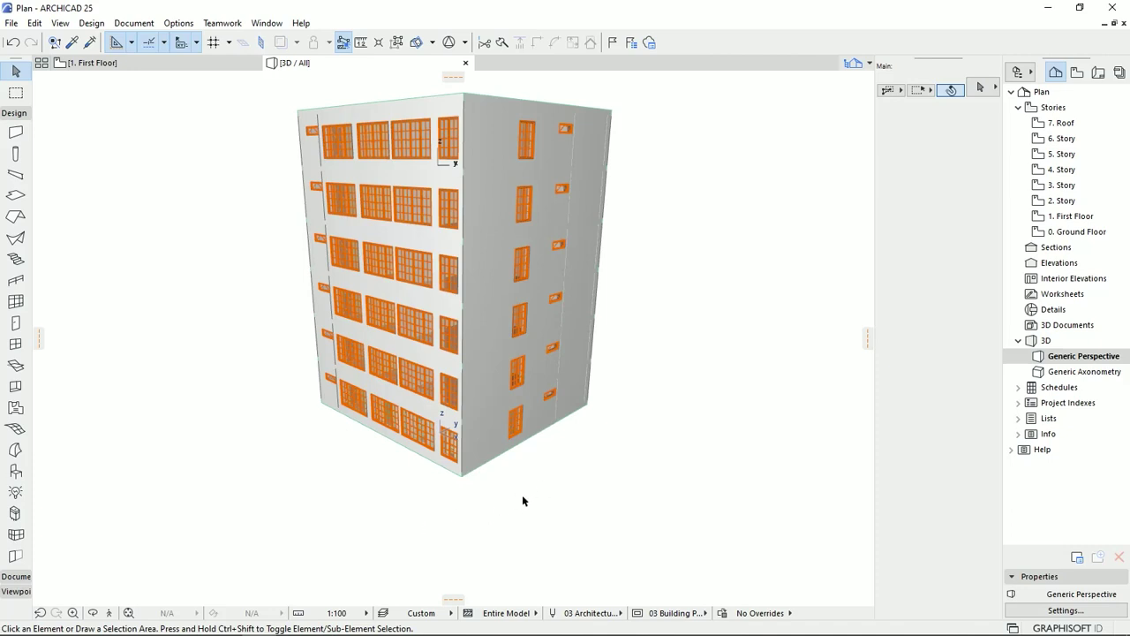
middle_click_drag(452, 275, 203, 367, "shift")
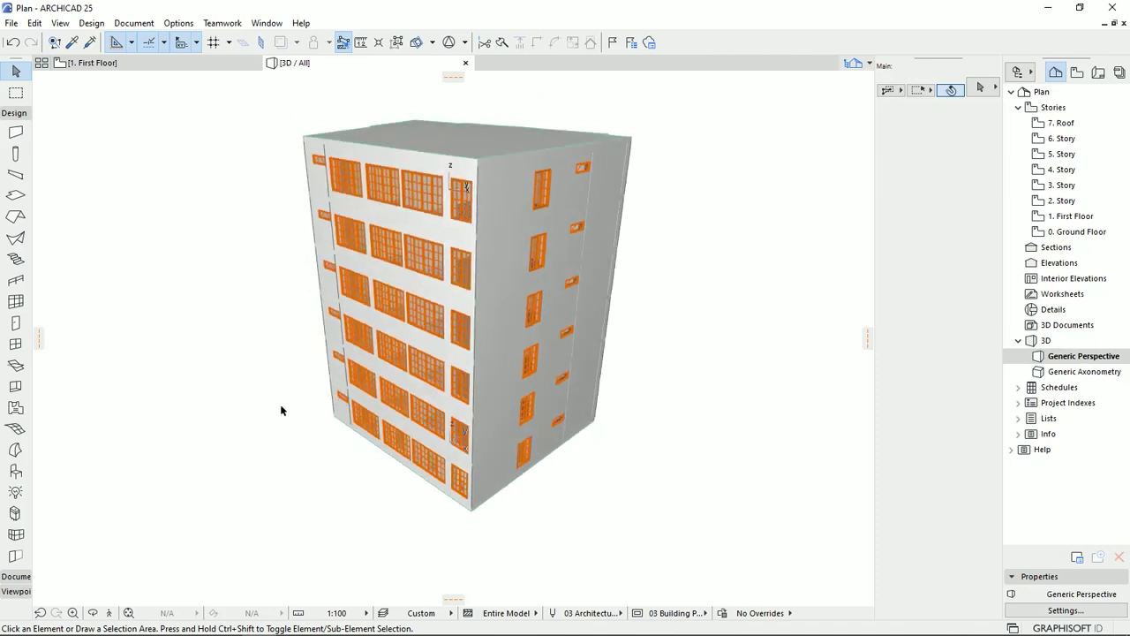
middle_click_drag(495, 203, 452, 216, "shift")
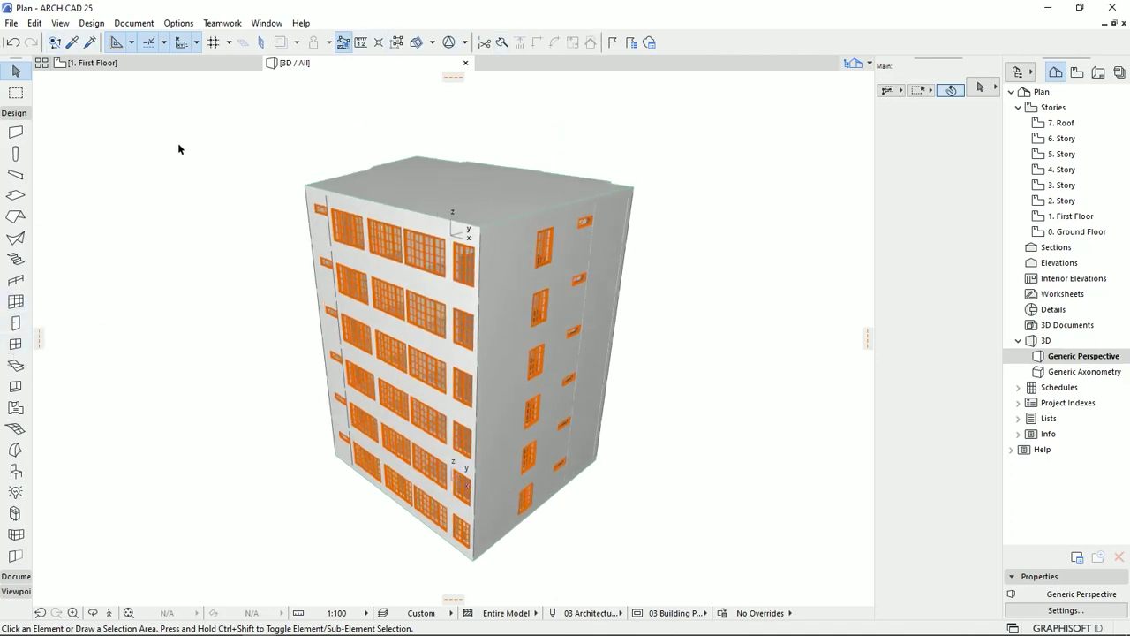
Open the 7. Roof story plan with Trace & Reference showing the floor plan underneath.
left_click(149, 65)
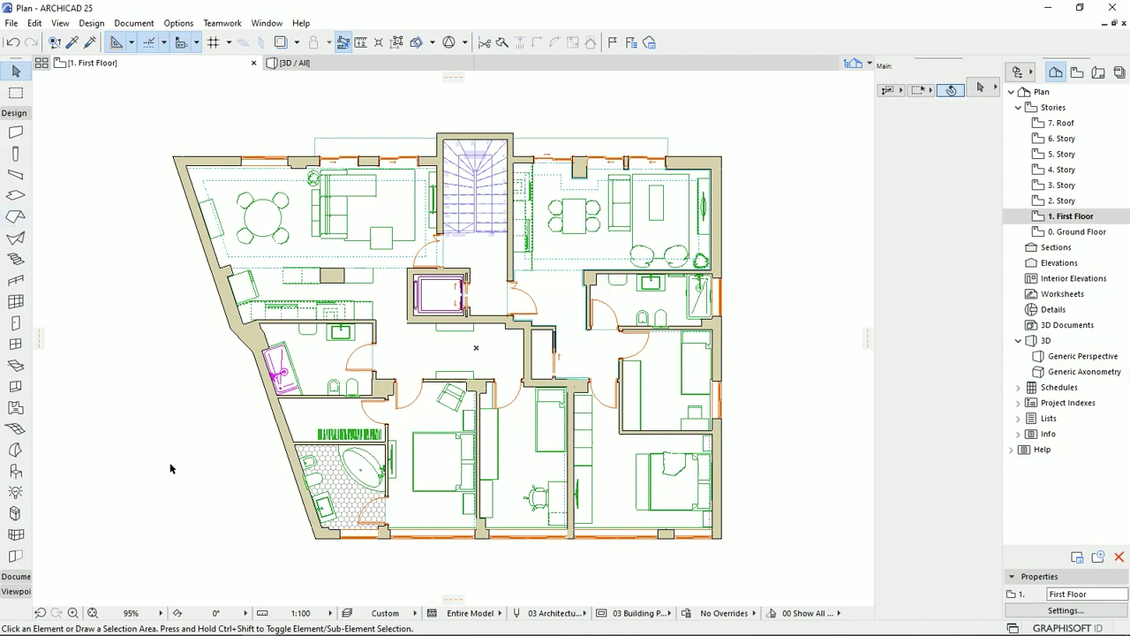
double_click(1063, 122)
middle_click_drag(621, 396, 563, 405)
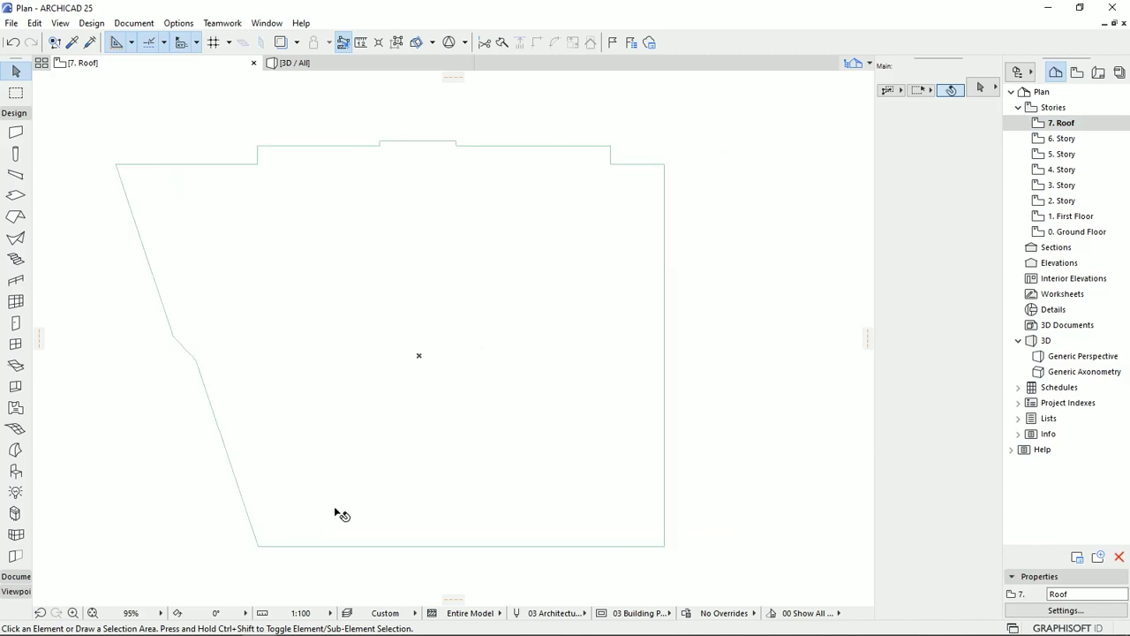
left_click(281, 43)
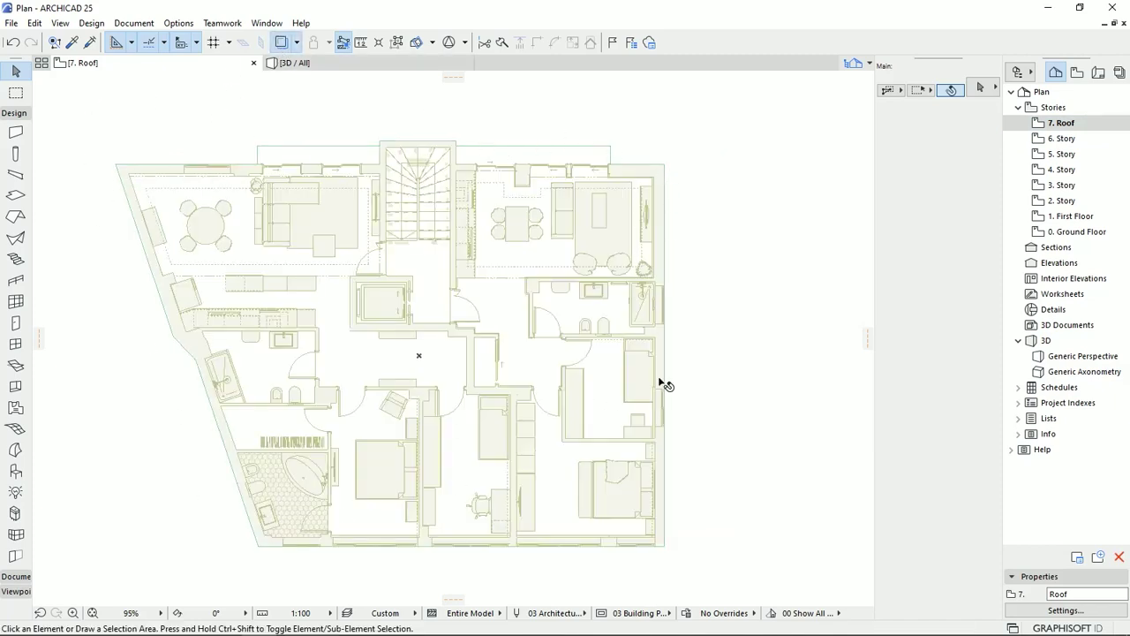
left_click(667, 530)
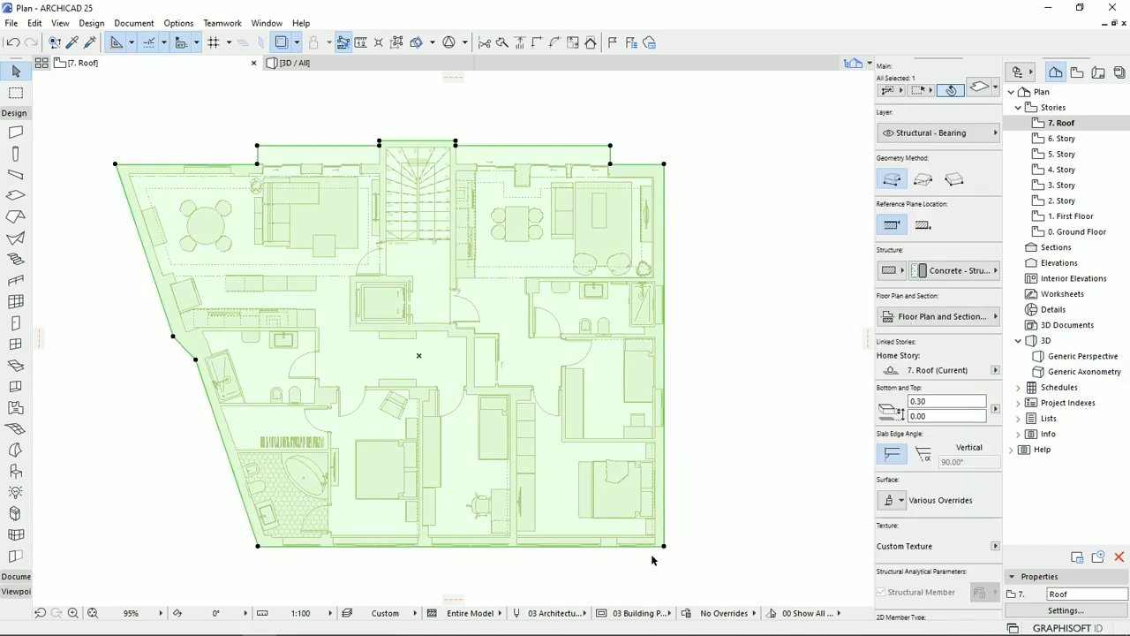
key("Escape")
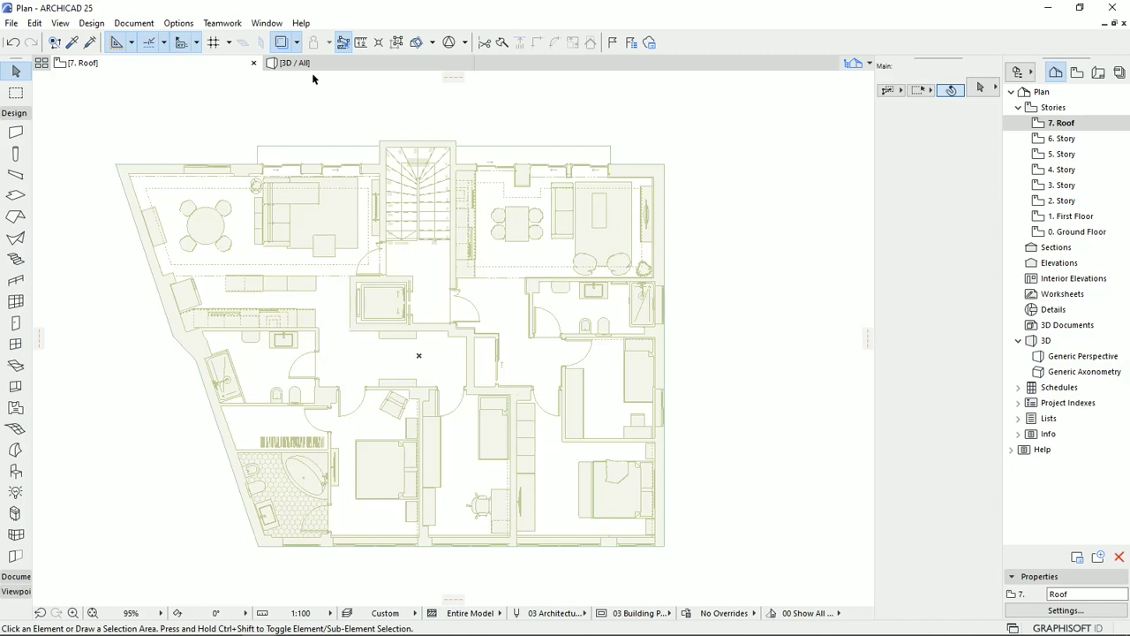
Zoom out and place the first corner of a new slab beside the roof outline.
scroll(688, 395, "down", 3)
middle_click_drag(712, 394, 321, 376)
left_click(439, 250)
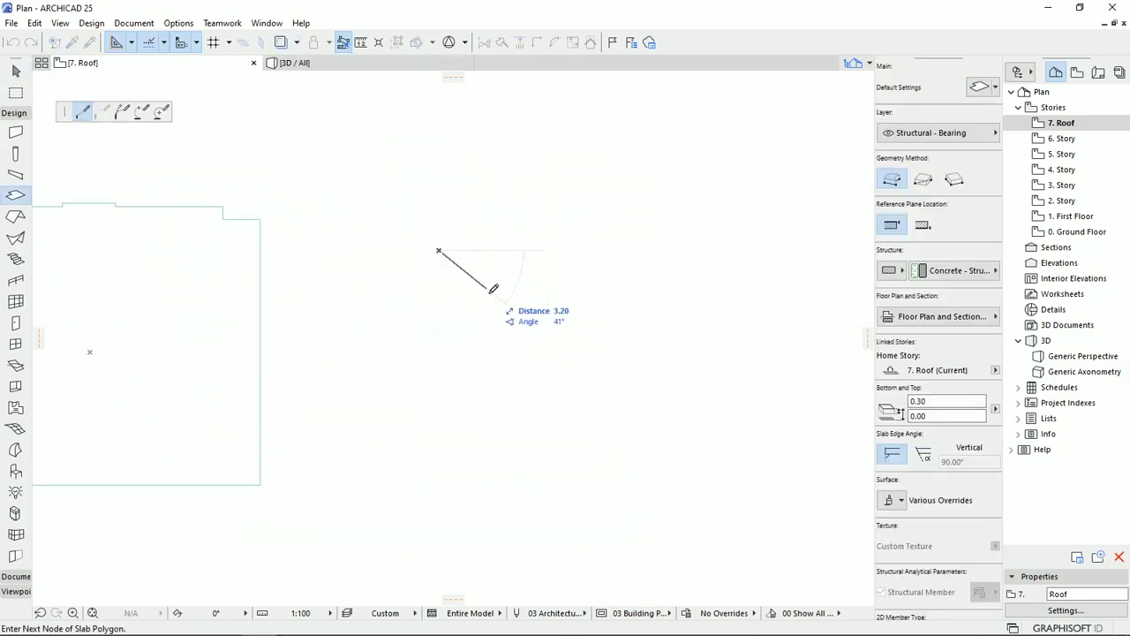
Draw a rectangular slab to the right of the roof outline, then pick the Roof tool.
left_click(922, 179)
left_click(691, 444)
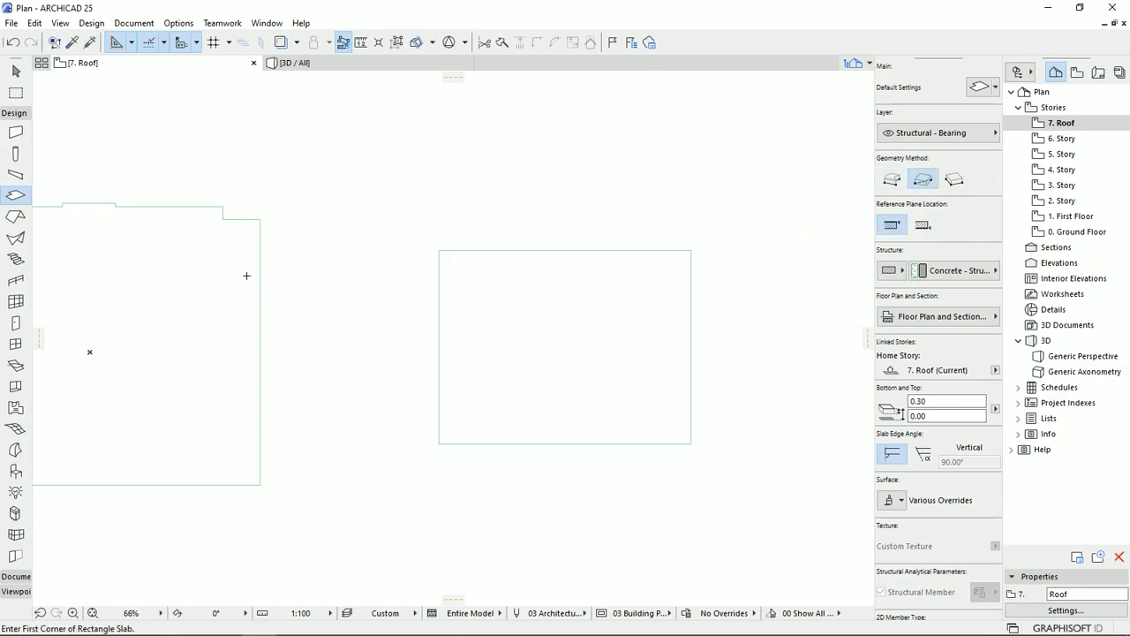
left_click(16, 216)
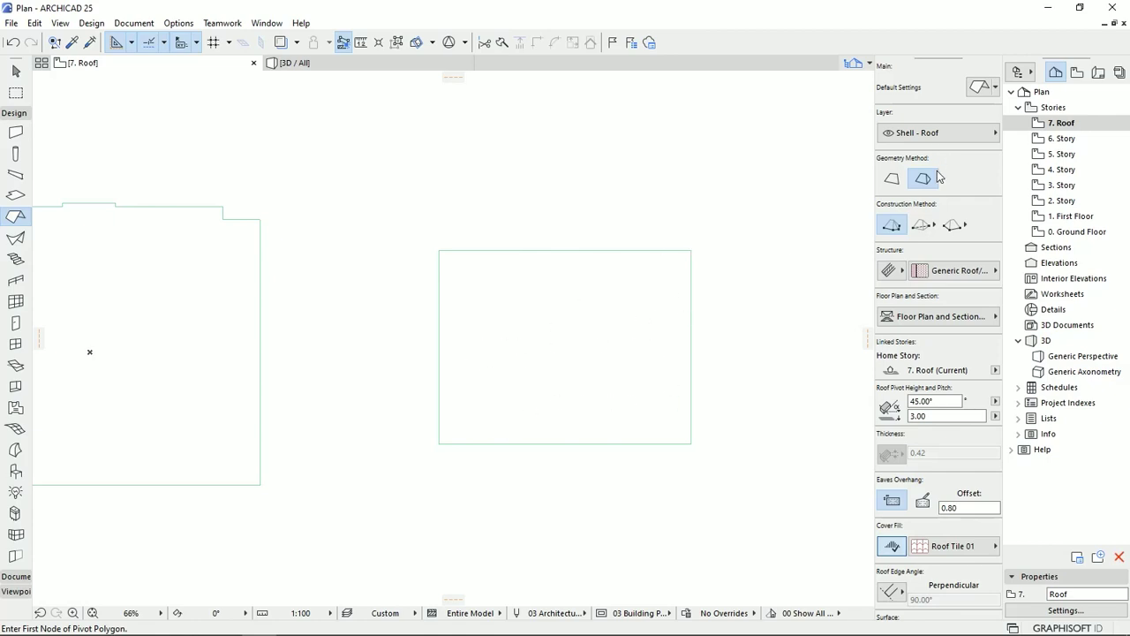
Set the roof to Single-Plane geometry, third construction method, and Basic Timber - Roof structure.
left_click(892, 178)
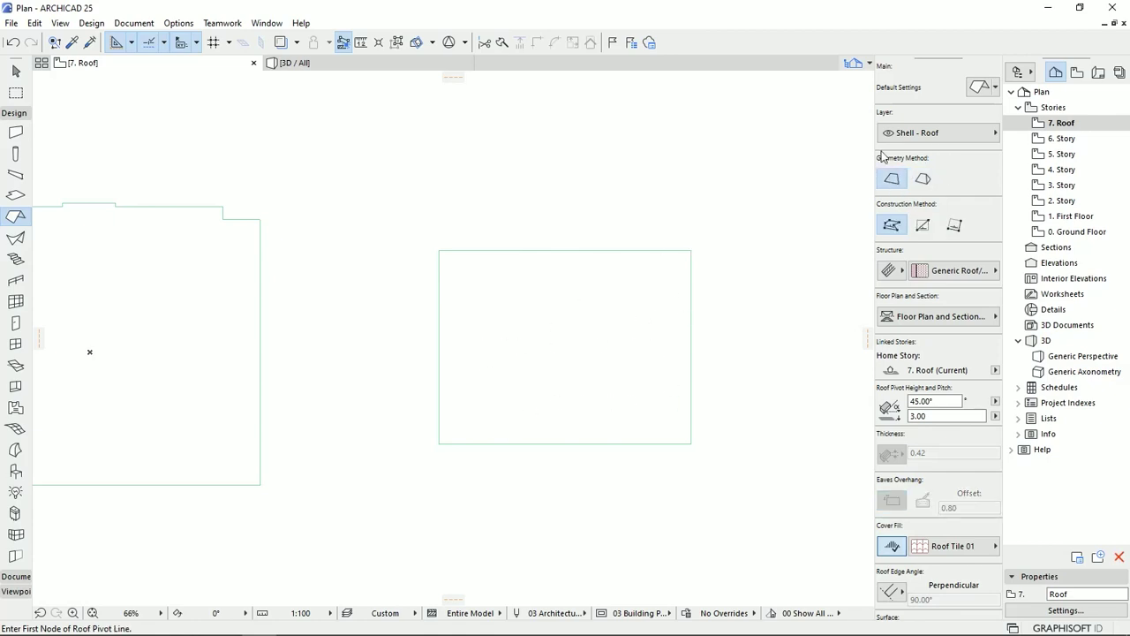
left_click(923, 225)
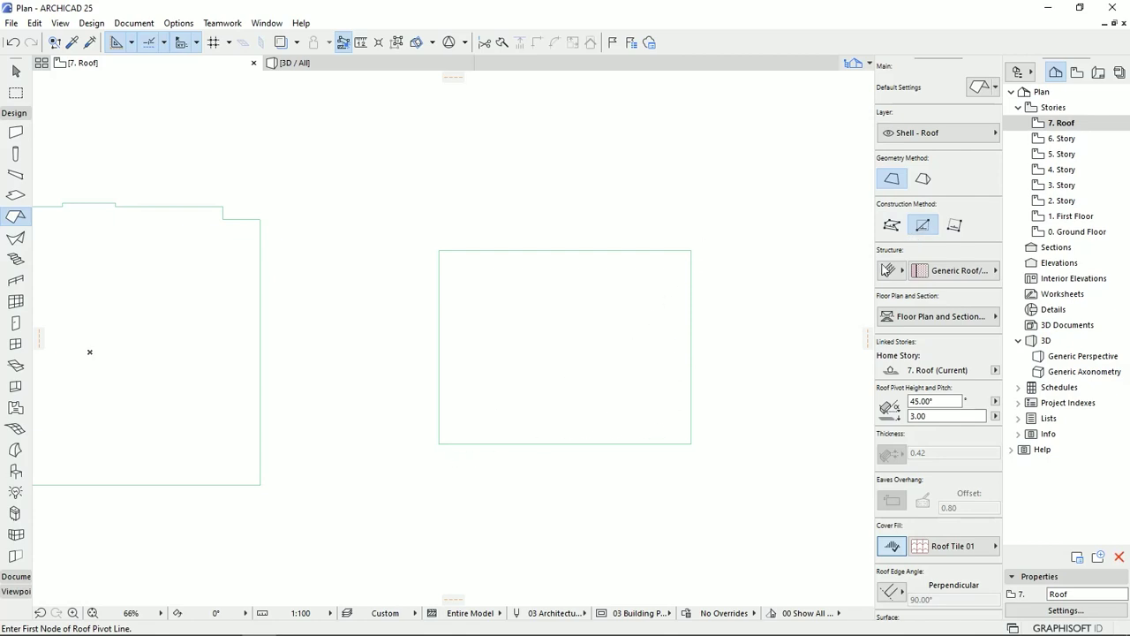
left_click(955, 226)
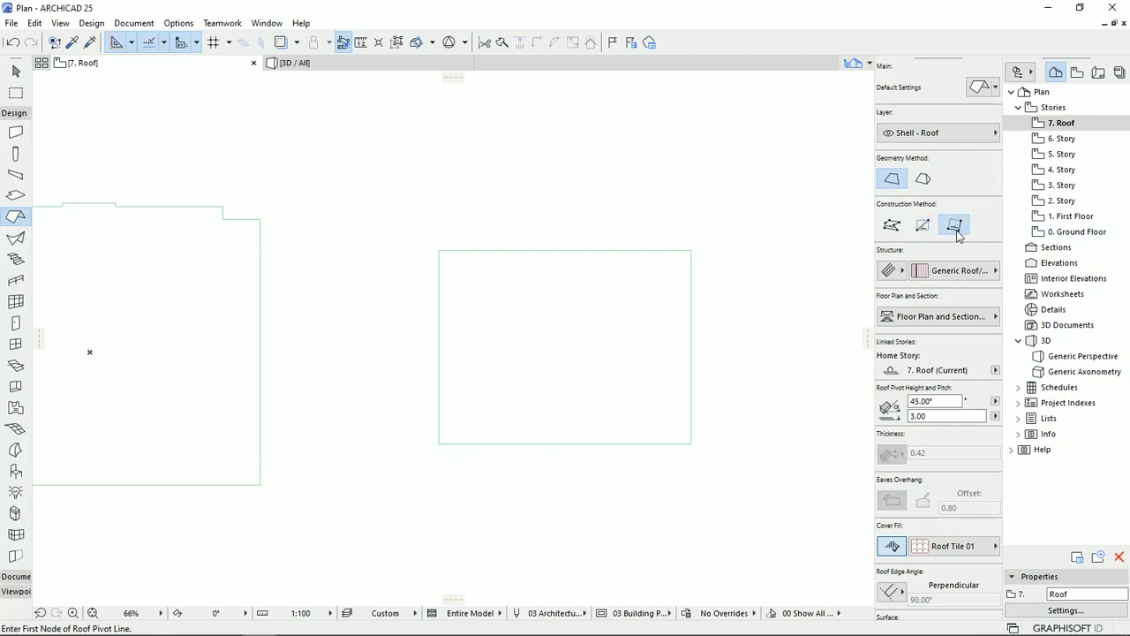
left_click(898, 273)
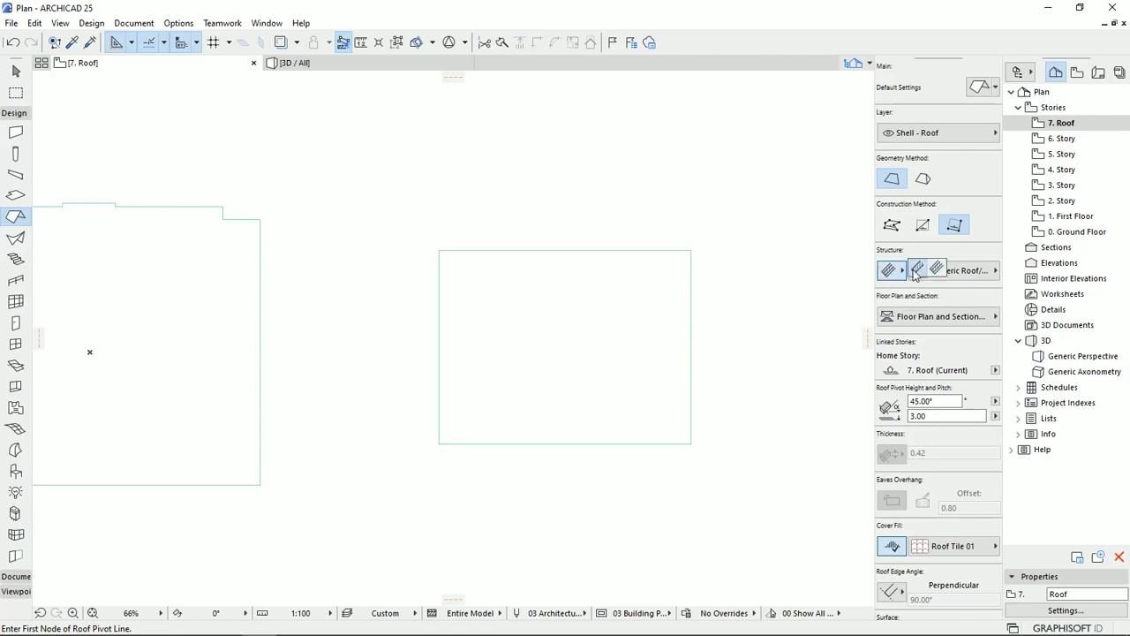
left_click(916, 272)
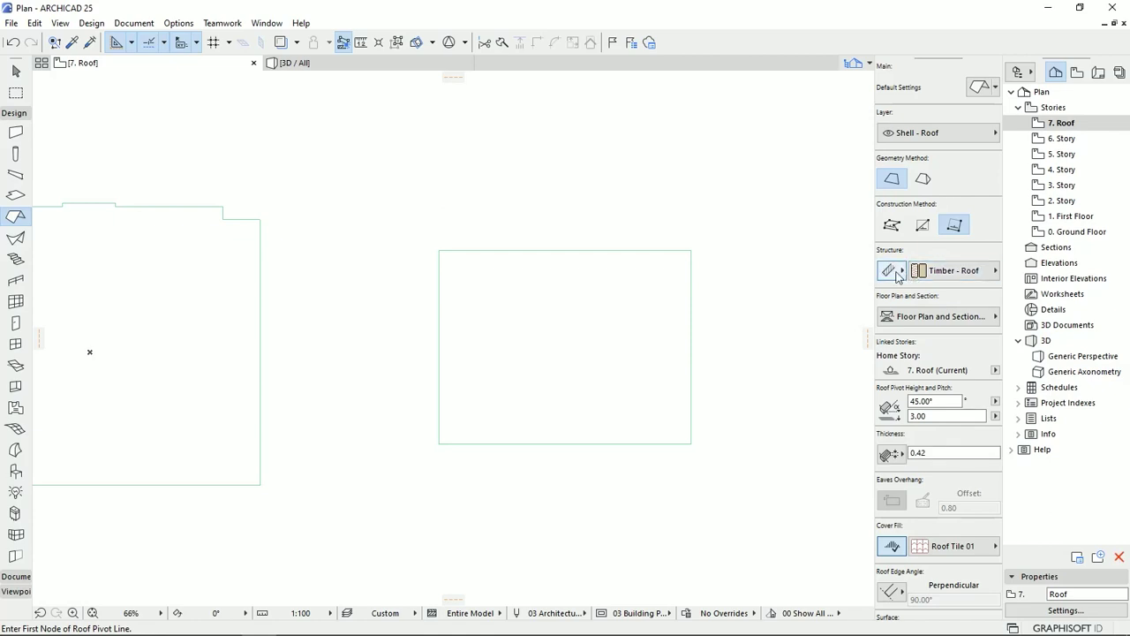
left_click(948, 270)
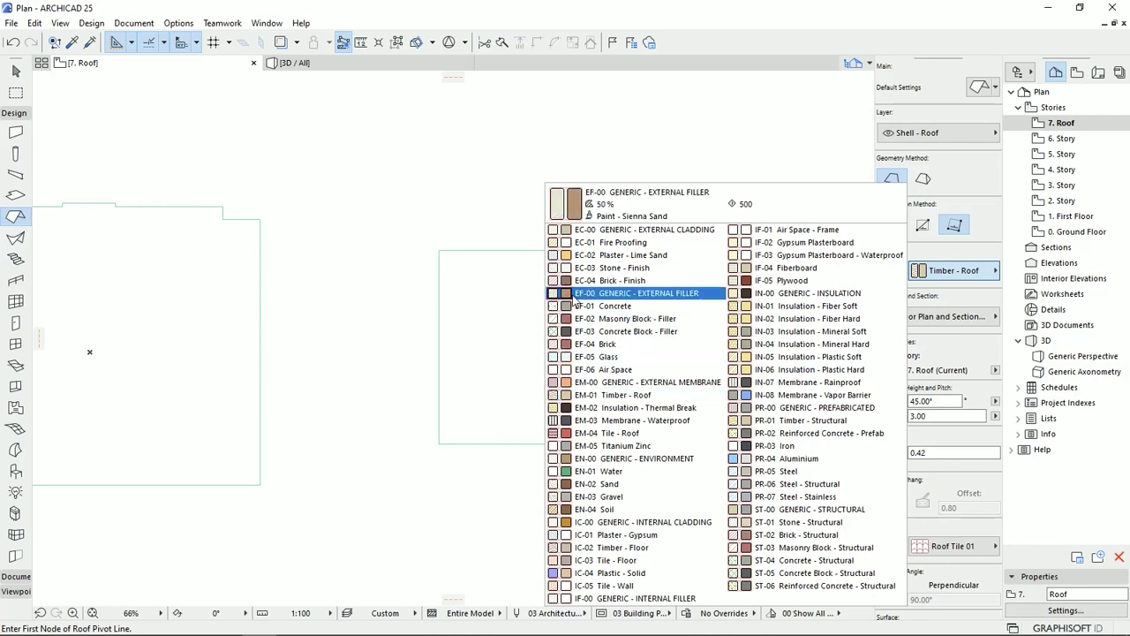
left_click(927, 327)
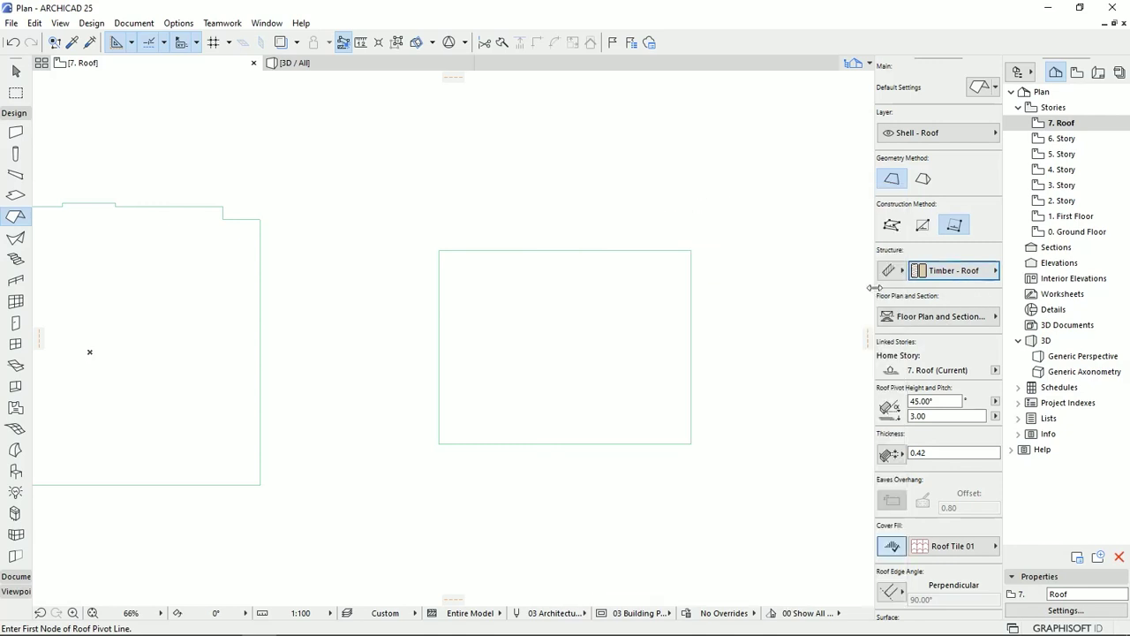
left_click(927, 321)
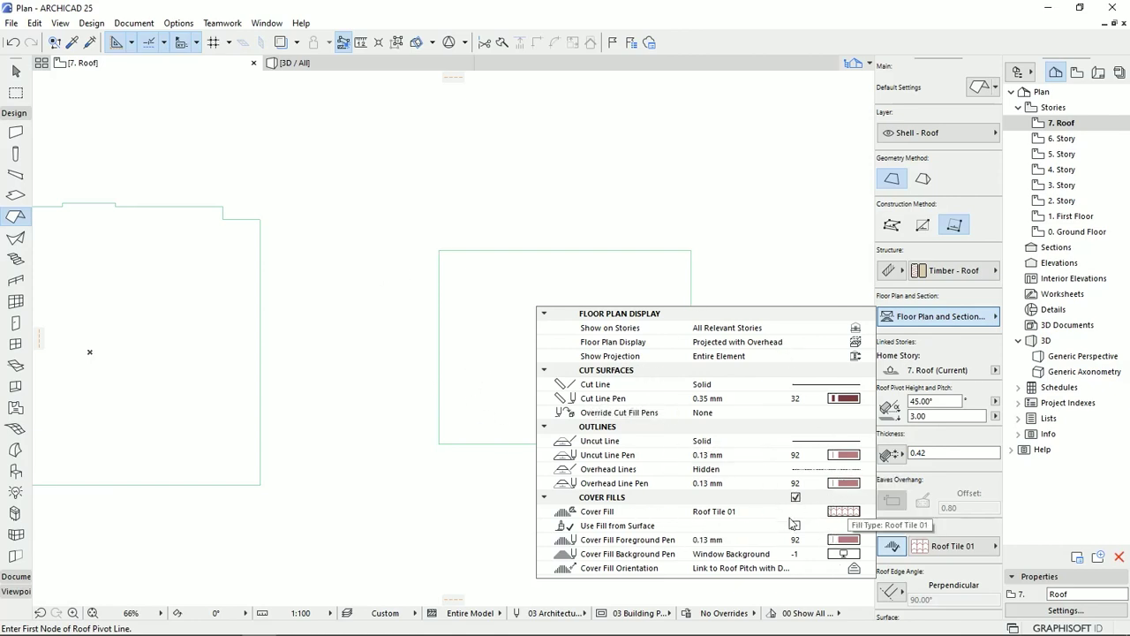
left_click(849, 512)
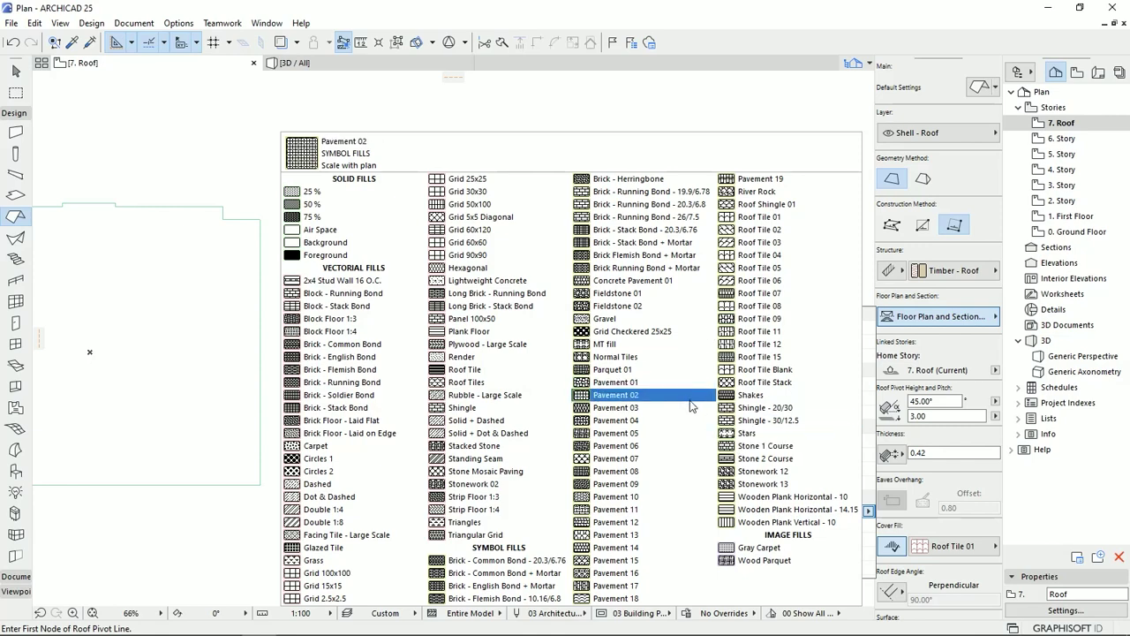
left_click(868, 510)
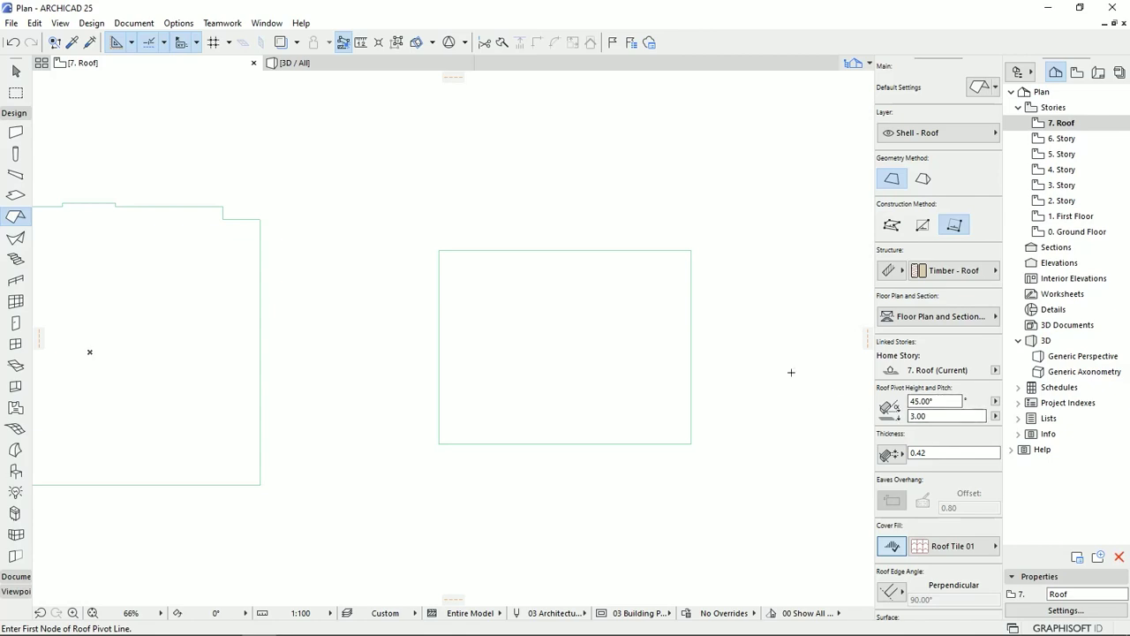
left_click(994, 403)
Set roof pitch to 45° in degrees, pivot height 0 and thickness 0.3.
left_click(1016, 415)
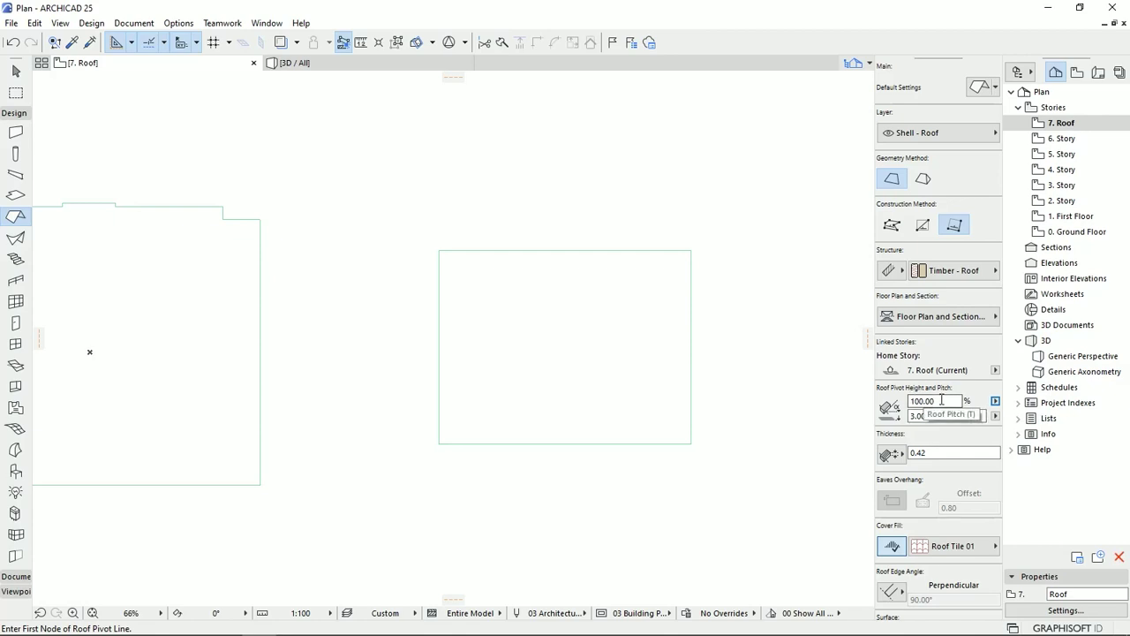
left_click(995, 403)
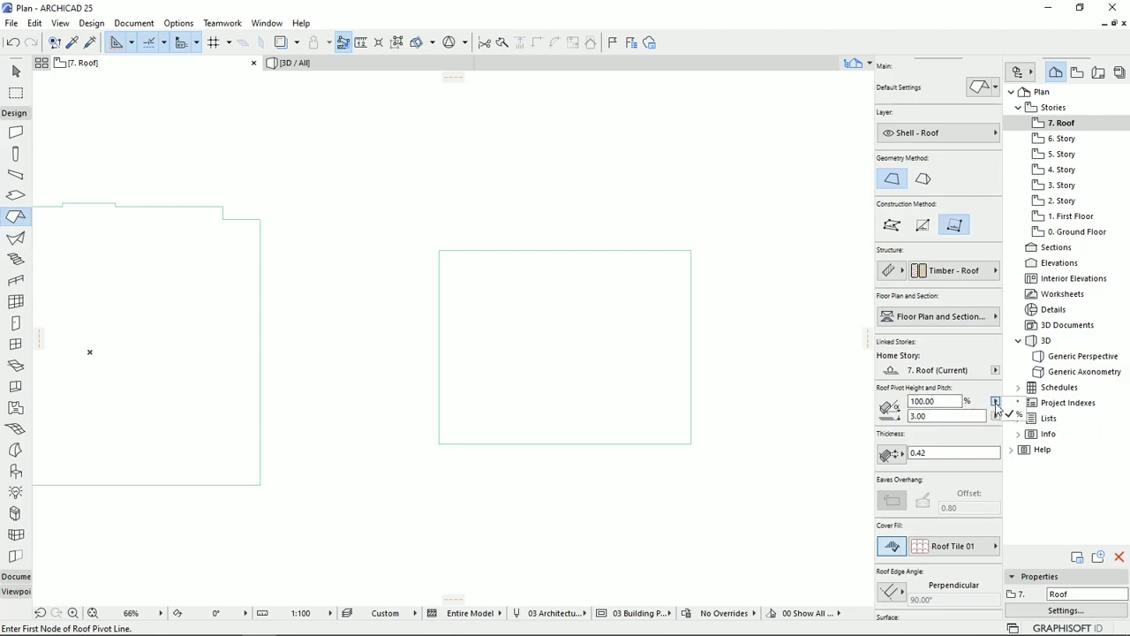
left_click(1015, 402)
left_click(911, 417)
type("0")
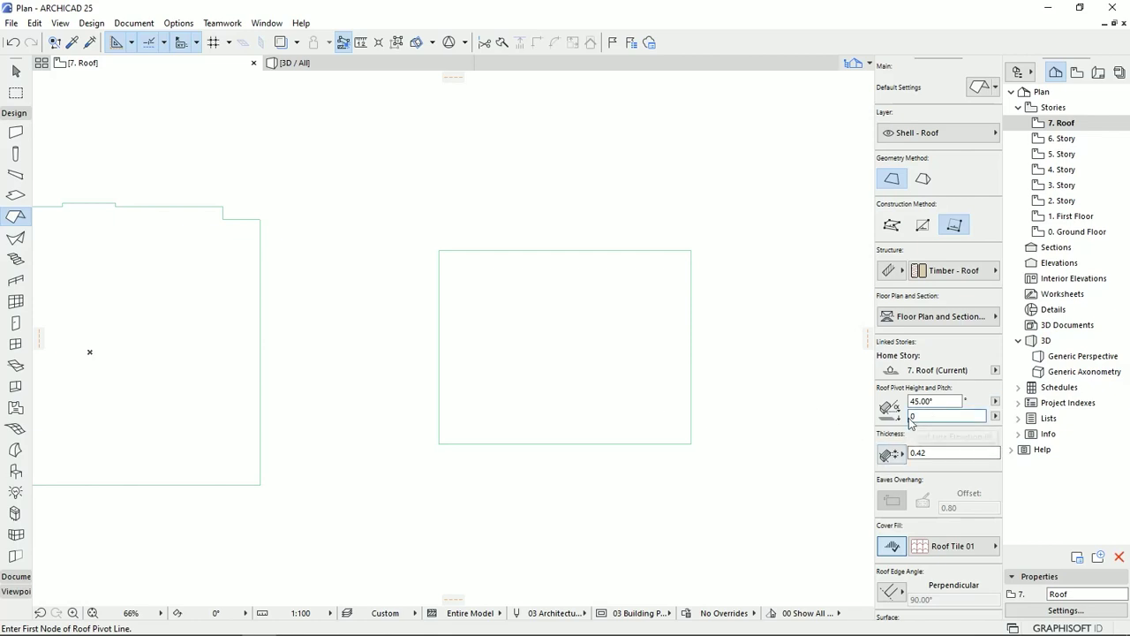
key("Return")
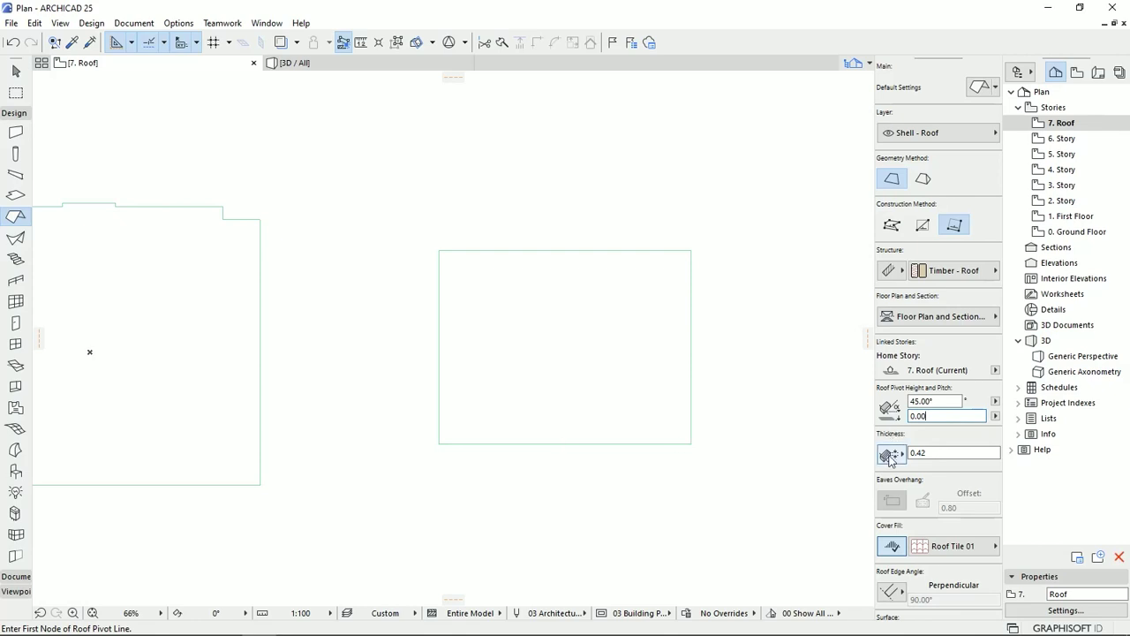
left_click(935, 453)
left_click_drag(927, 453, 919, 454)
type("30")
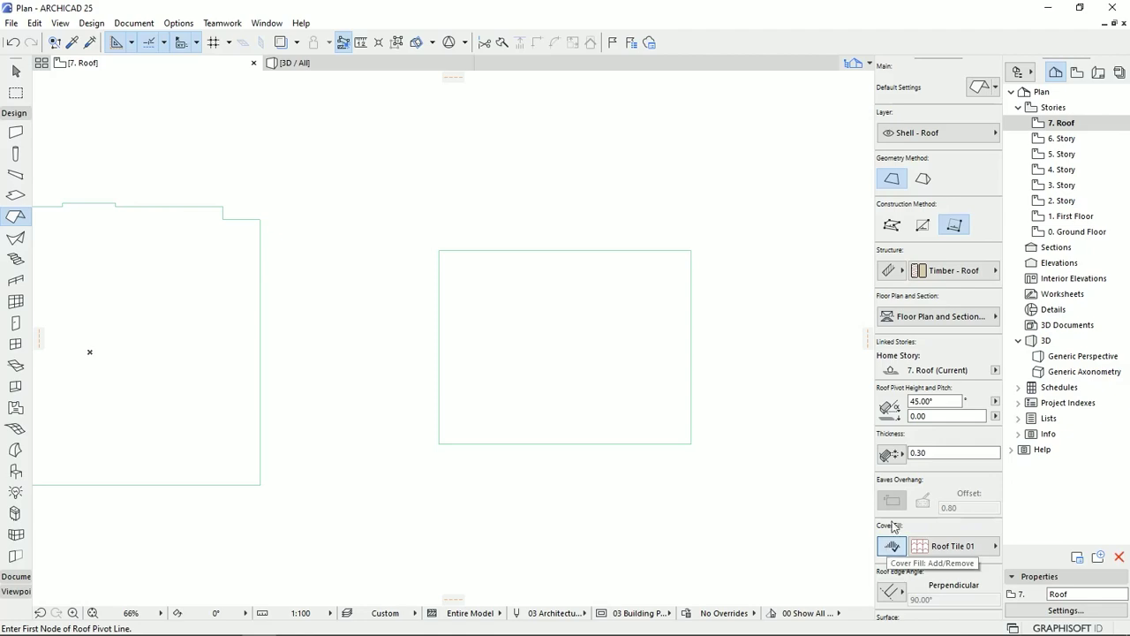
Review the cover fill patterns, then switch Roof Edge Angle to the custom Other option.
left_click(953, 546)
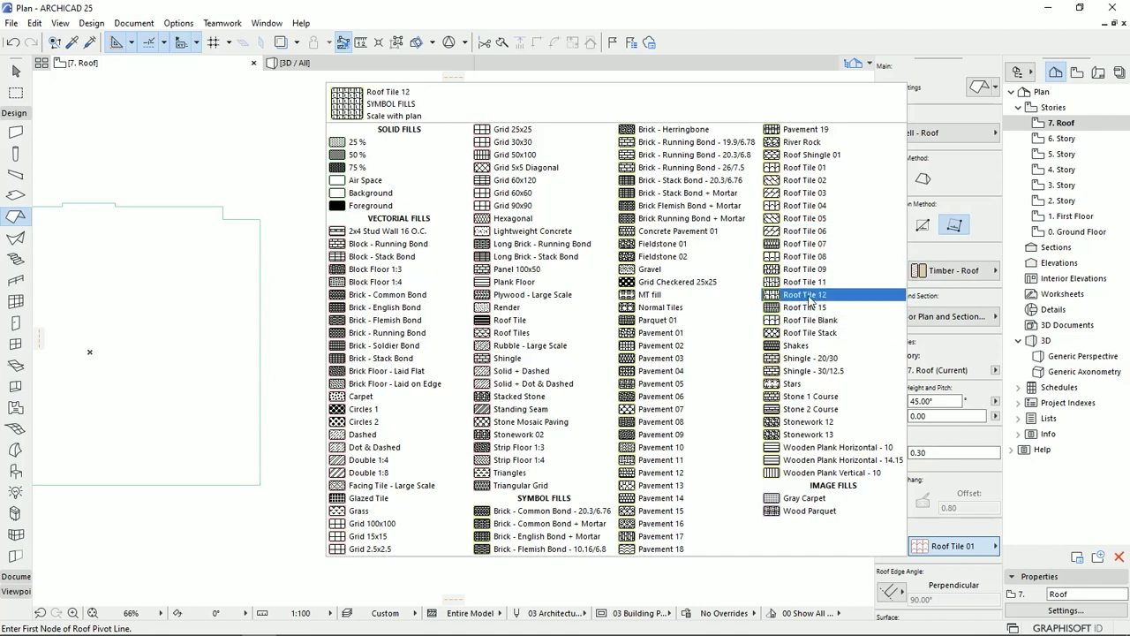
scroll(938, 528, "down", 5)
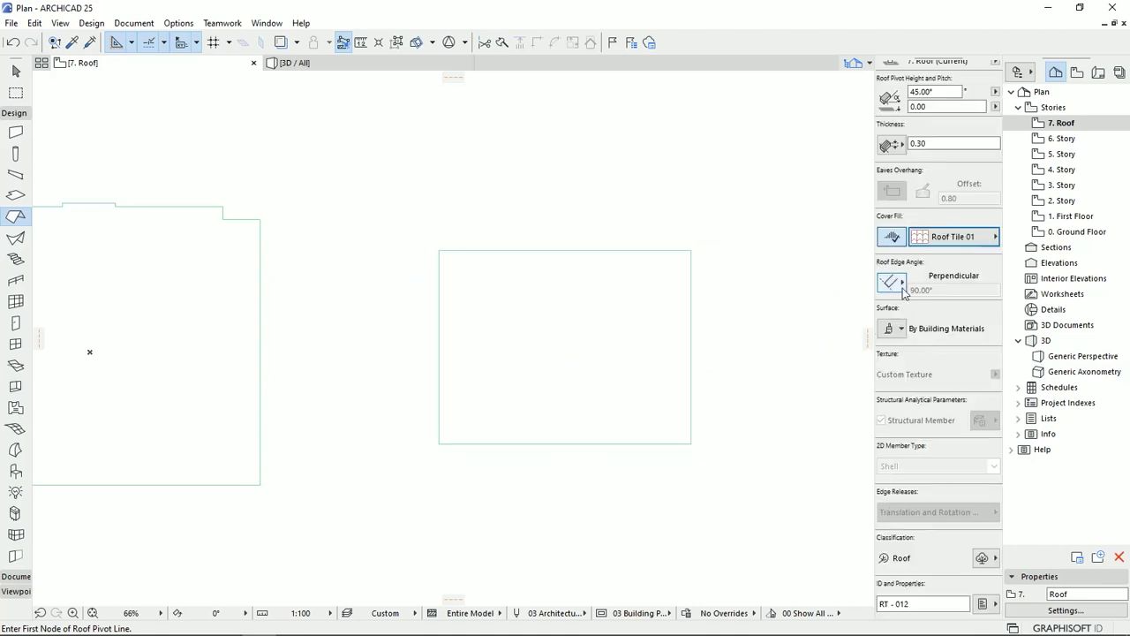
left_click(891, 282)
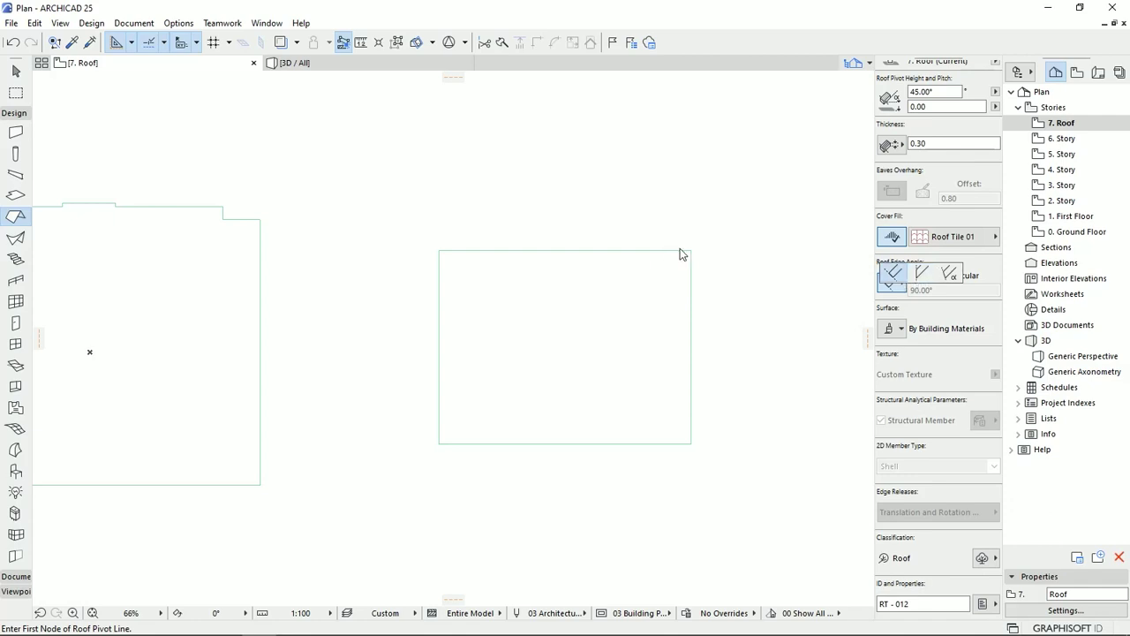
left_click(948, 276)
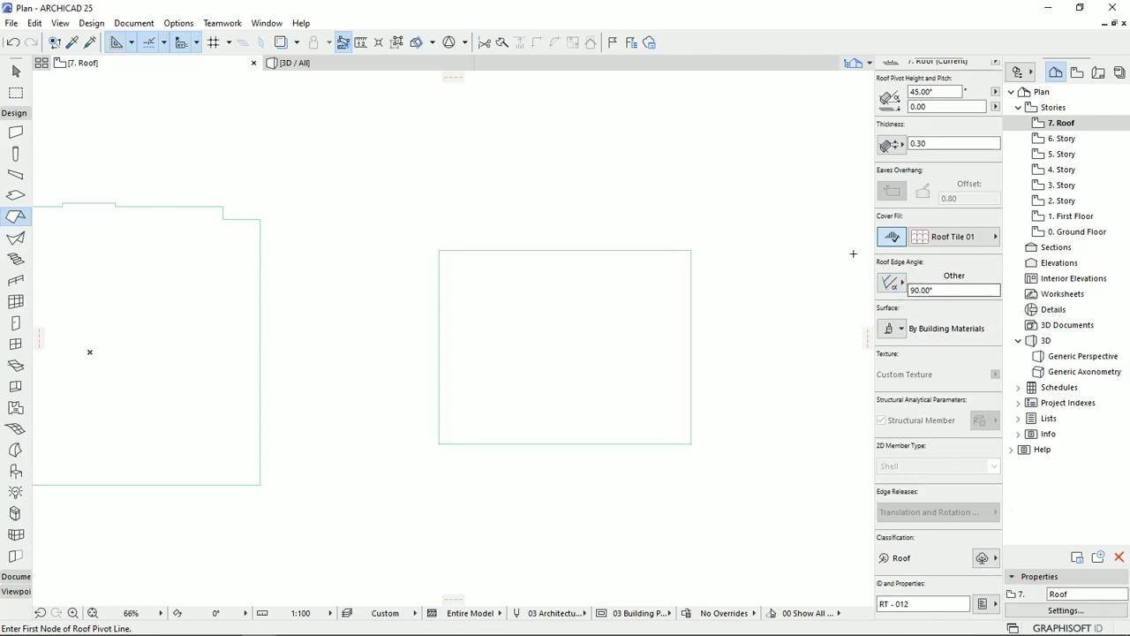
Reset edges to Perpendicular and override surfaces: Roof Tiles - French Red top, Wood - Pine Grained elsewhere.
left_click(888, 287)
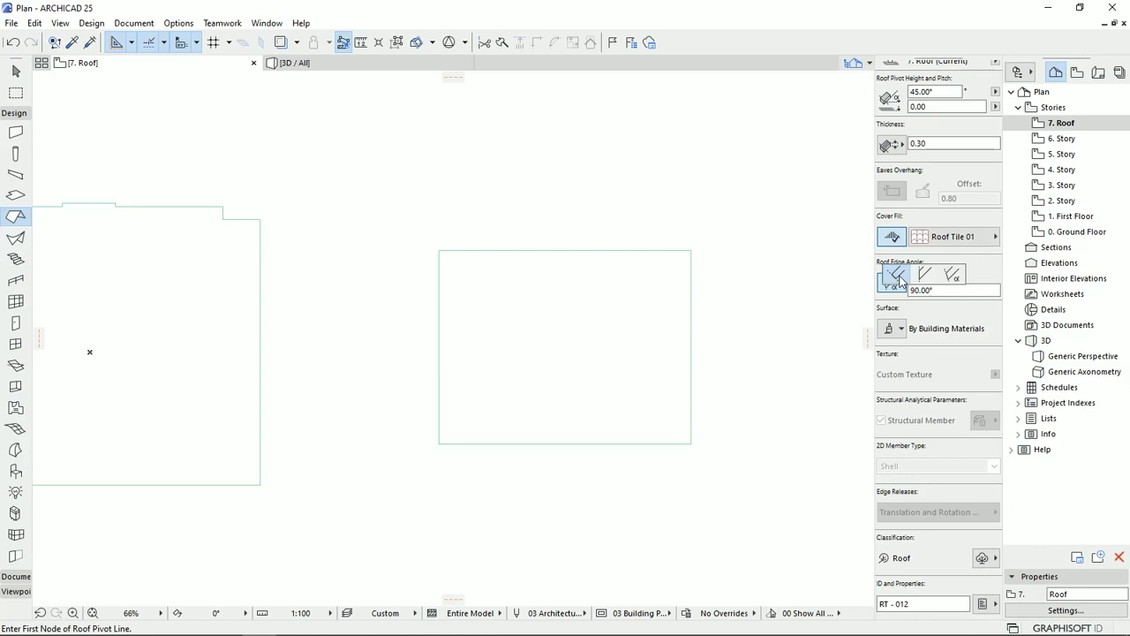
left_click(898, 276)
left_click(900, 329)
left_click(890, 364)
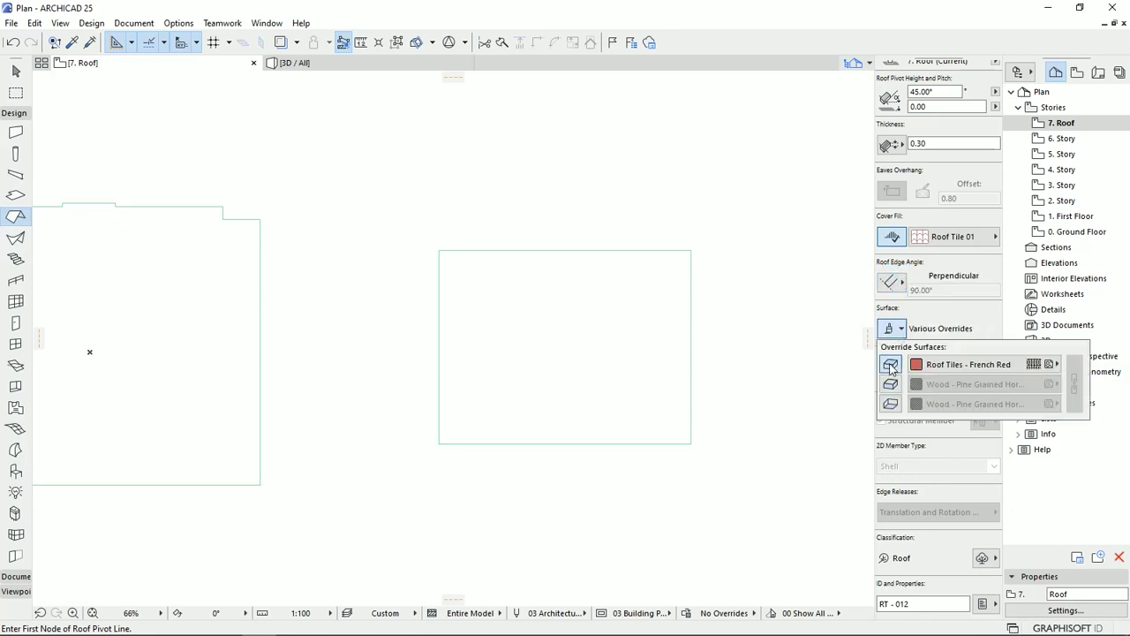
left_click(891, 384)
left_click(891, 403)
left_click(1052, 365)
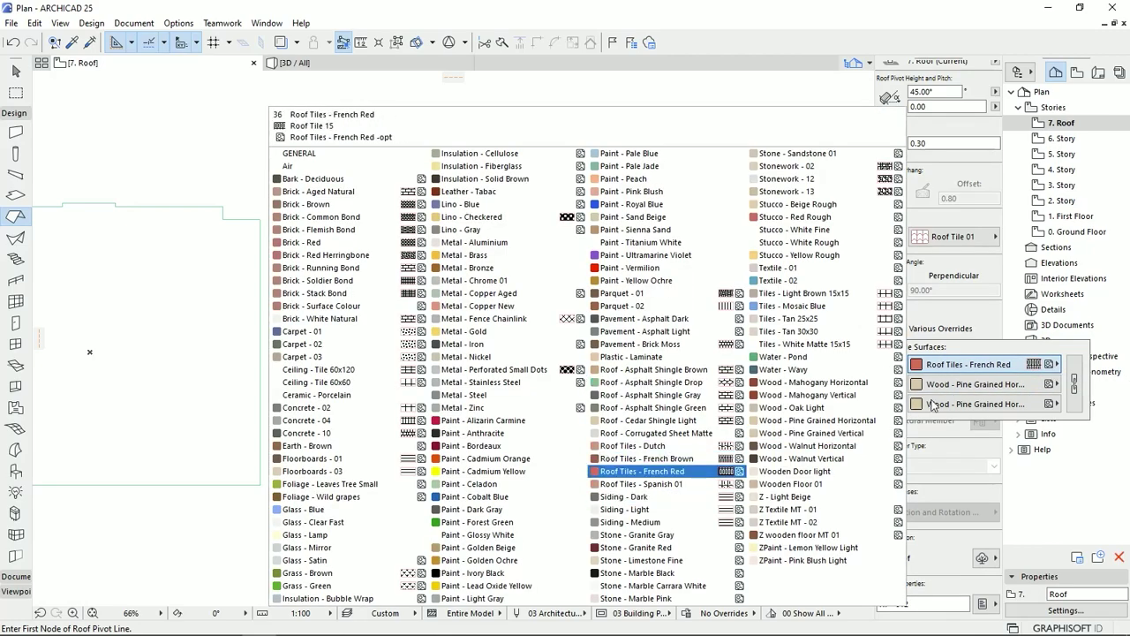
left_click(886, 374)
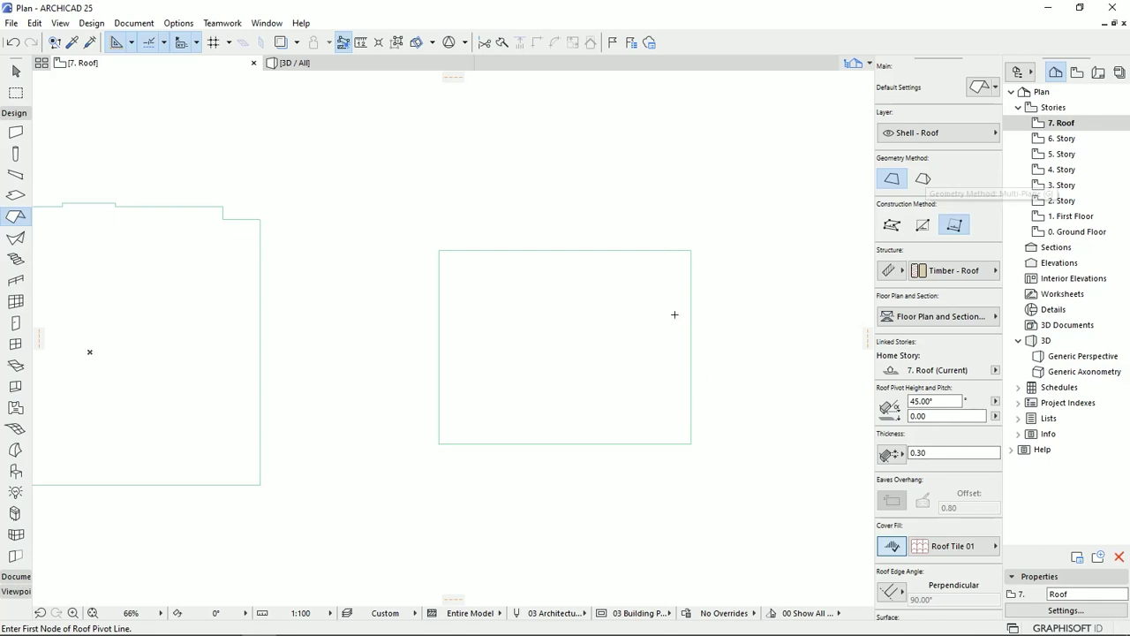
Draw the roof pivot line along the rectangle's right edge, sloping upward toward the left.
left_click(922, 179)
left_click(891, 179)
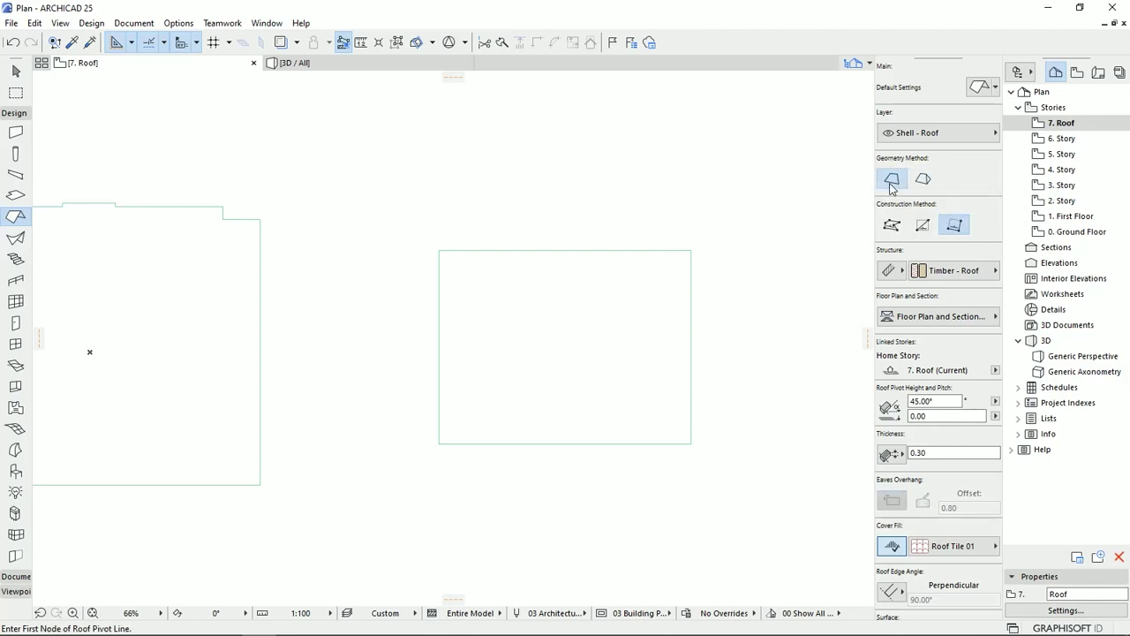
left_click(688, 290)
left_click(692, 389)
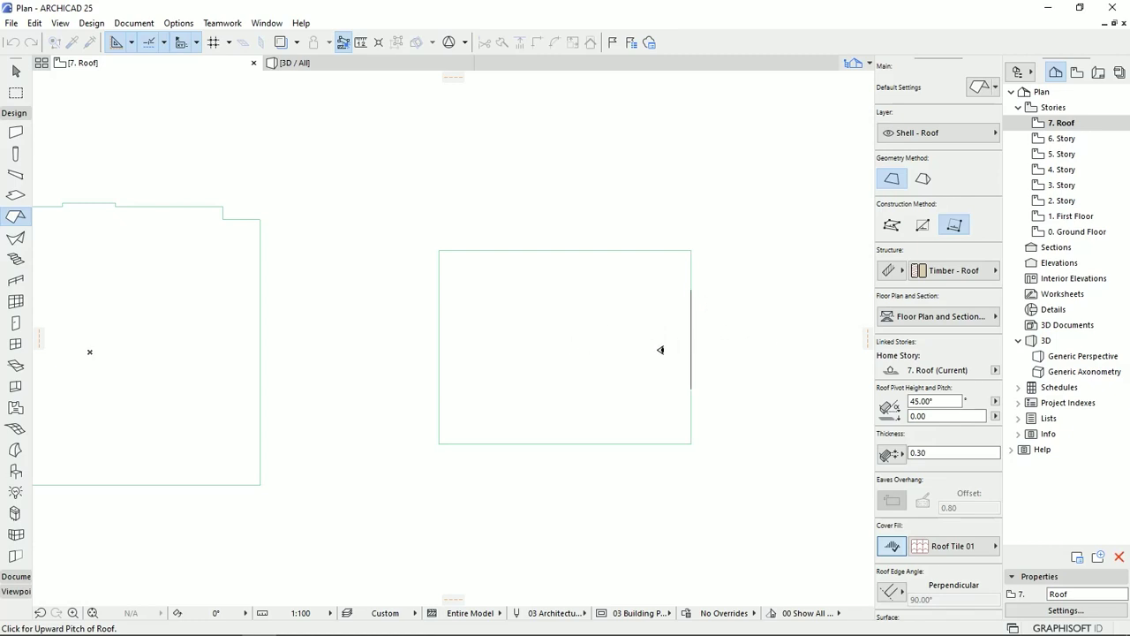
left_click(556, 342)
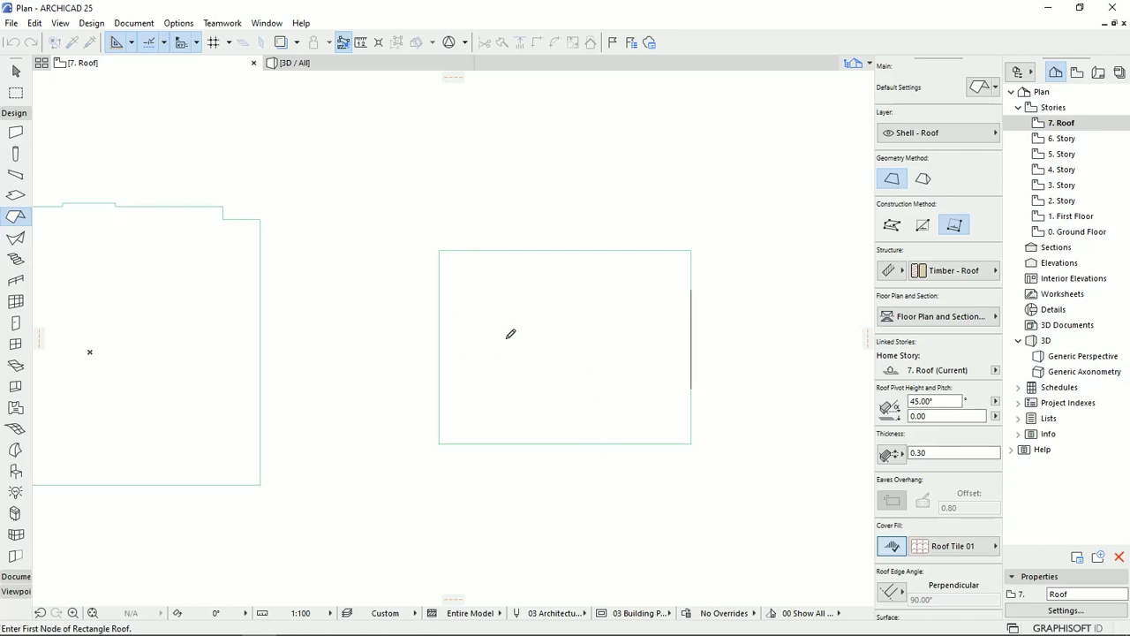
Outline the roof polygon on the rectangle's four corners and view the result in 3D.
left_click(439, 251)
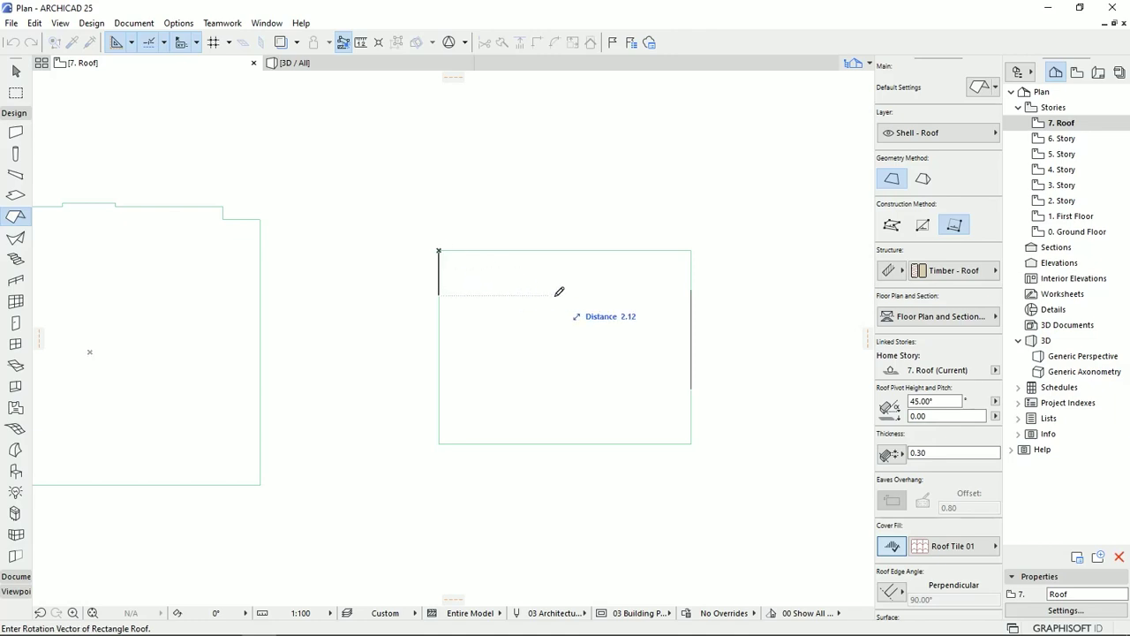
left_click(892, 225)
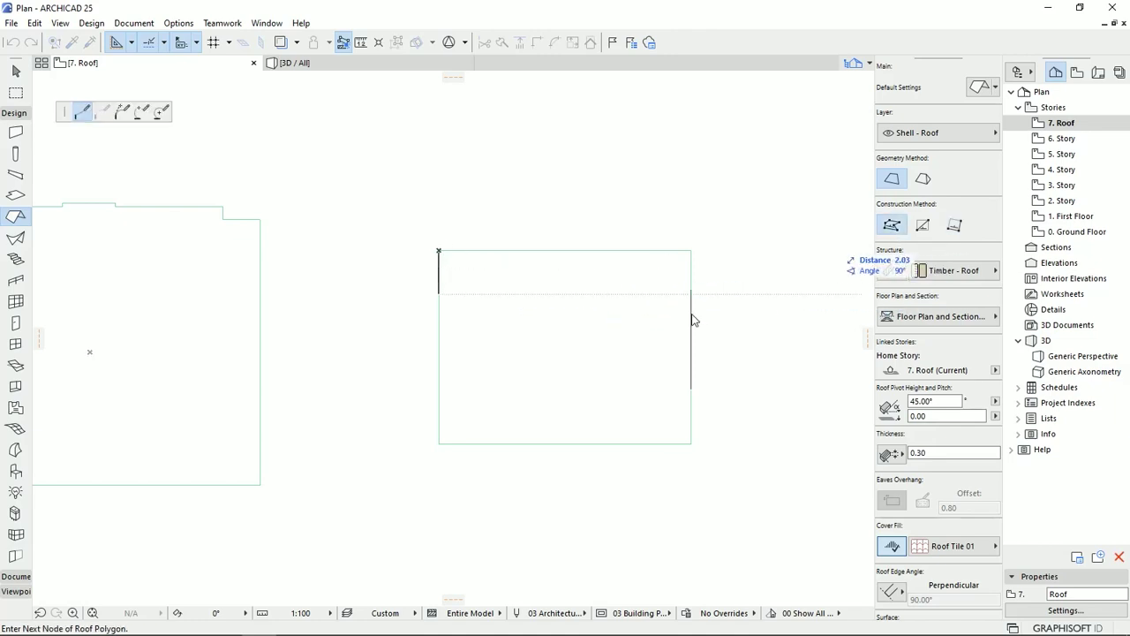
left_click(440, 442)
left_click(690, 443)
left_click(690, 251)
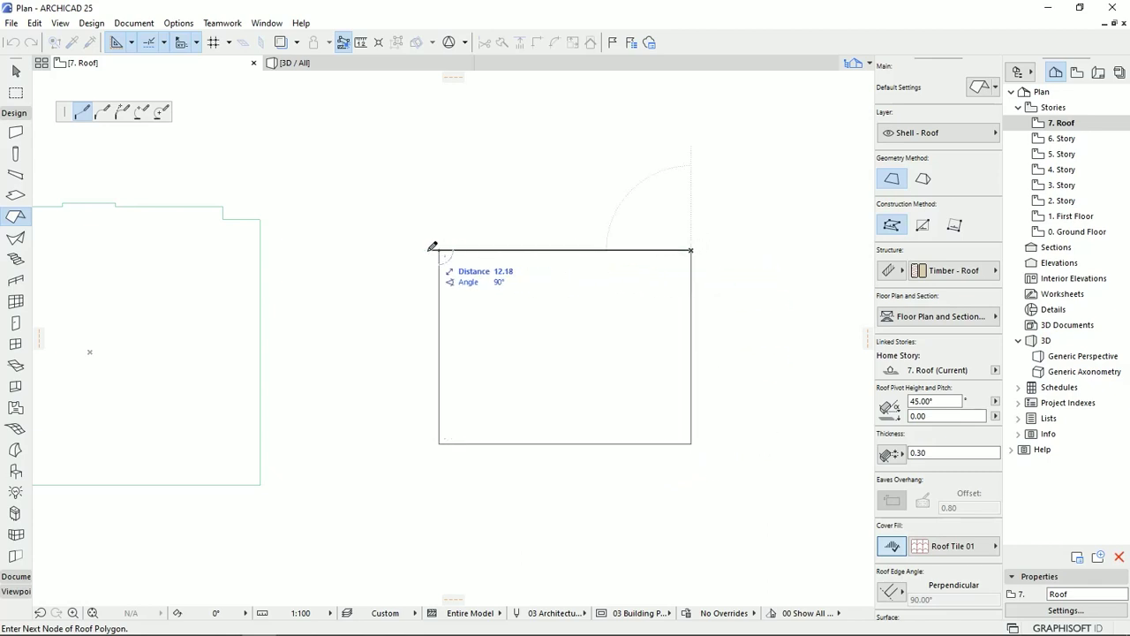
left_click(440, 251)
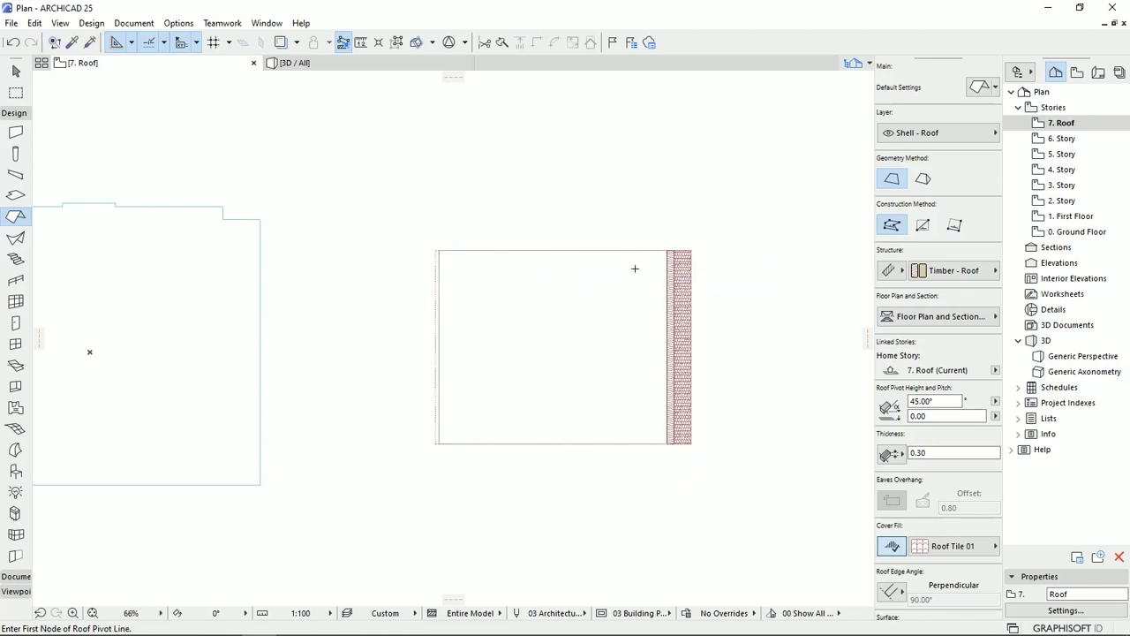
left_click(379, 68)
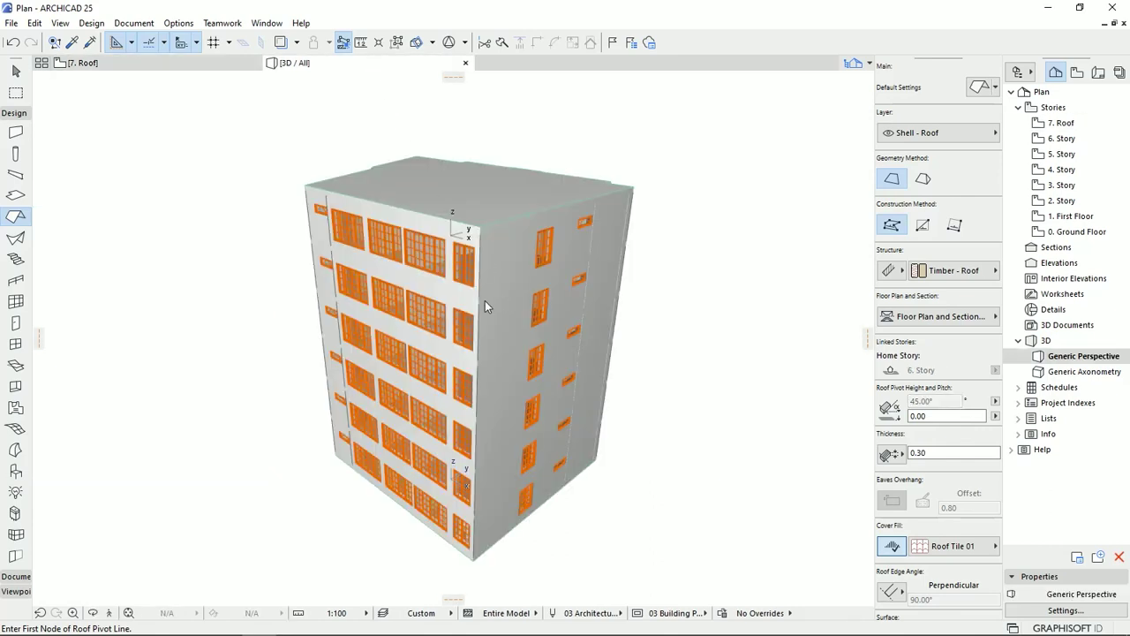
Frame the new sloped roof in the 3D view and select it.
scroll(495, 287, "up", 5)
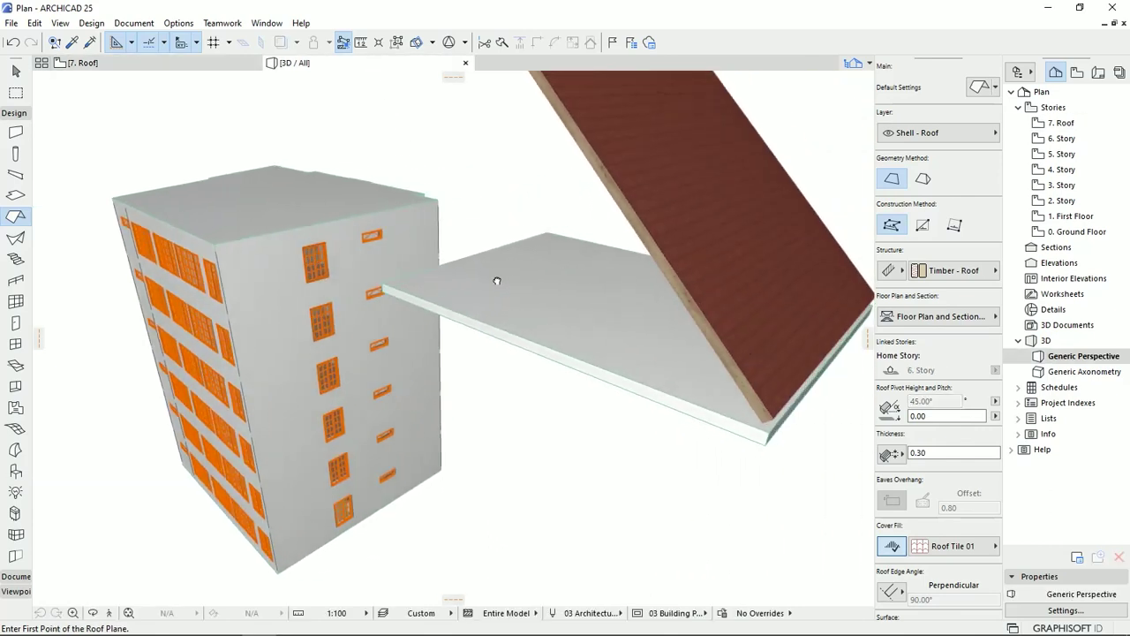
scroll(497, 281, "down", 5)
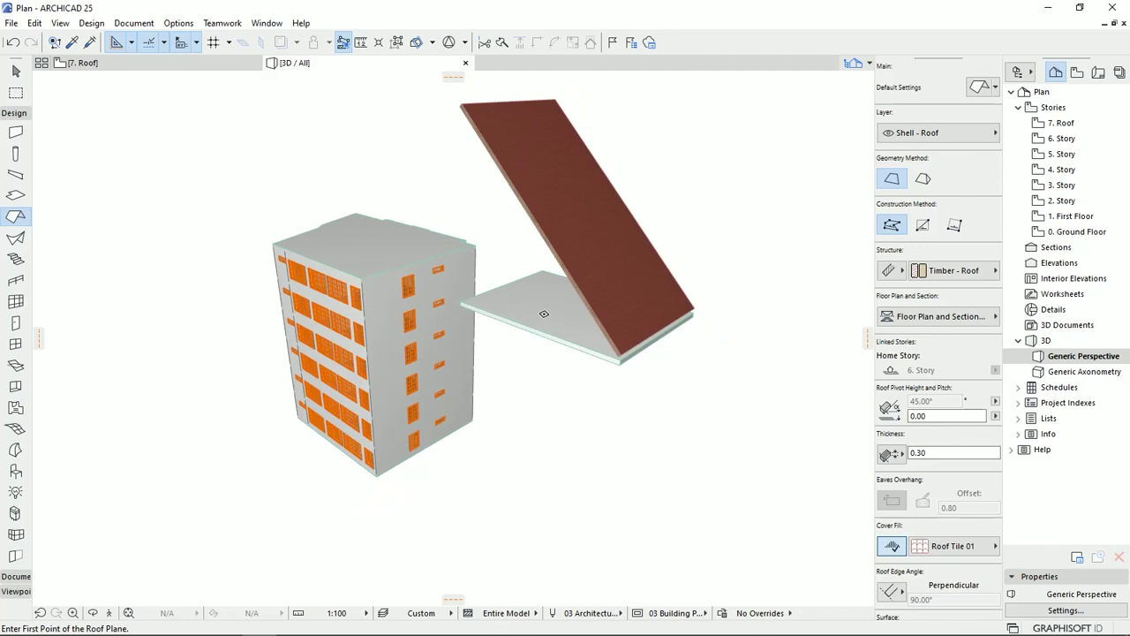
scroll(543, 313, "up", 5)
middle_click_drag(588, 246, 592, 331)
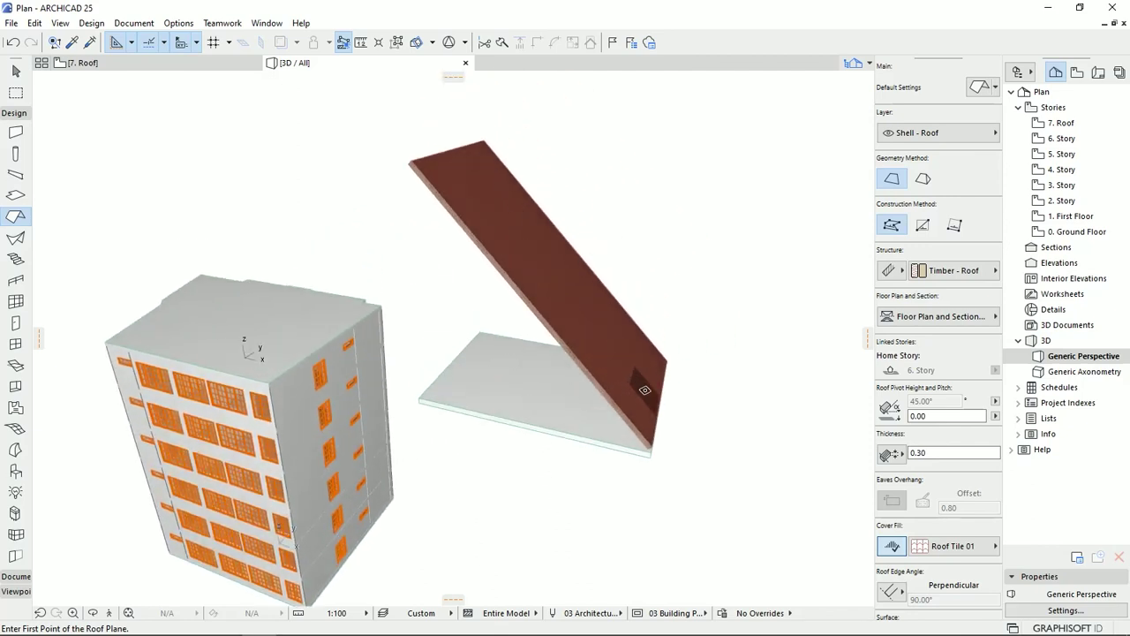
left_click(15, 71)
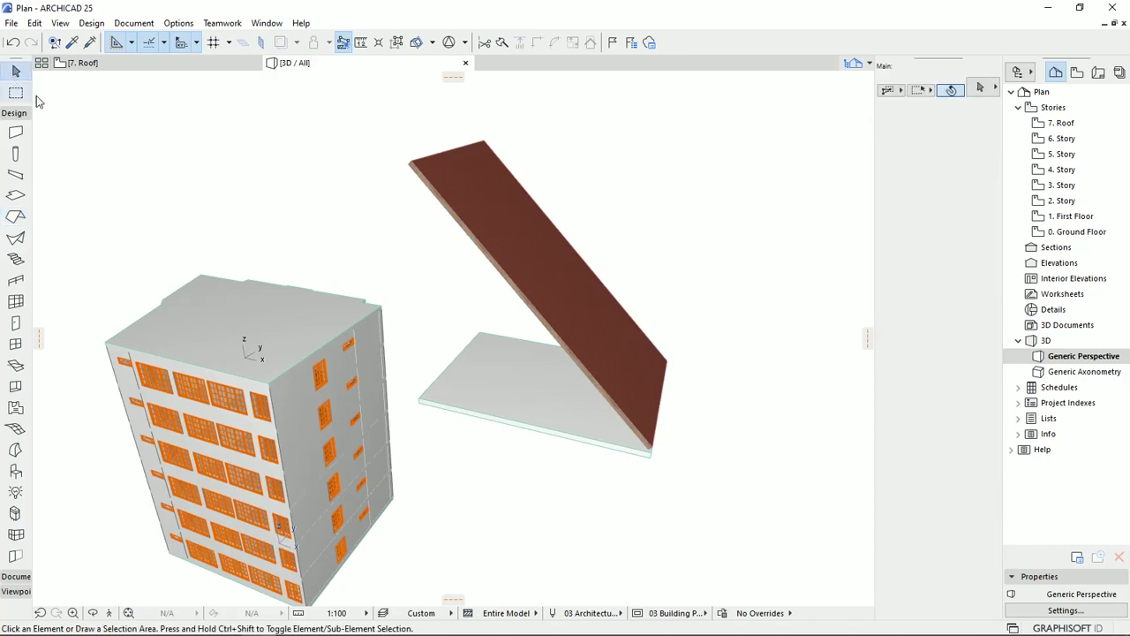
middle_click_drag(643, 407, 624, 357)
left_click(611, 360)
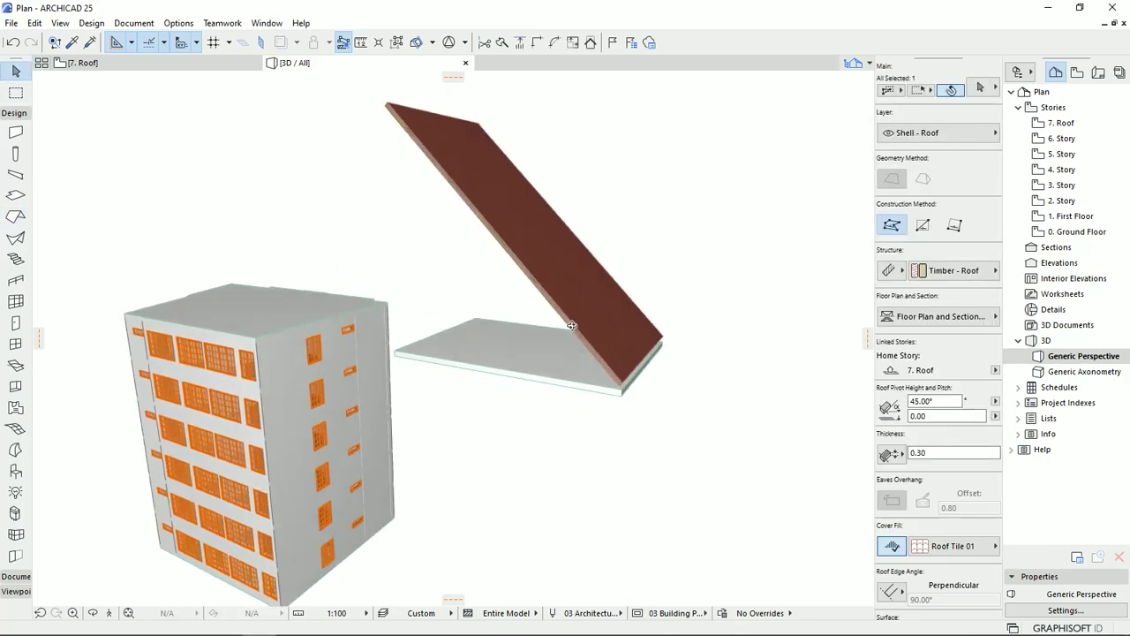
Zoom and orbit toward the roof's lower corner, opening its pivot height and edge angle settings.
scroll(622, 371, "up", 4)
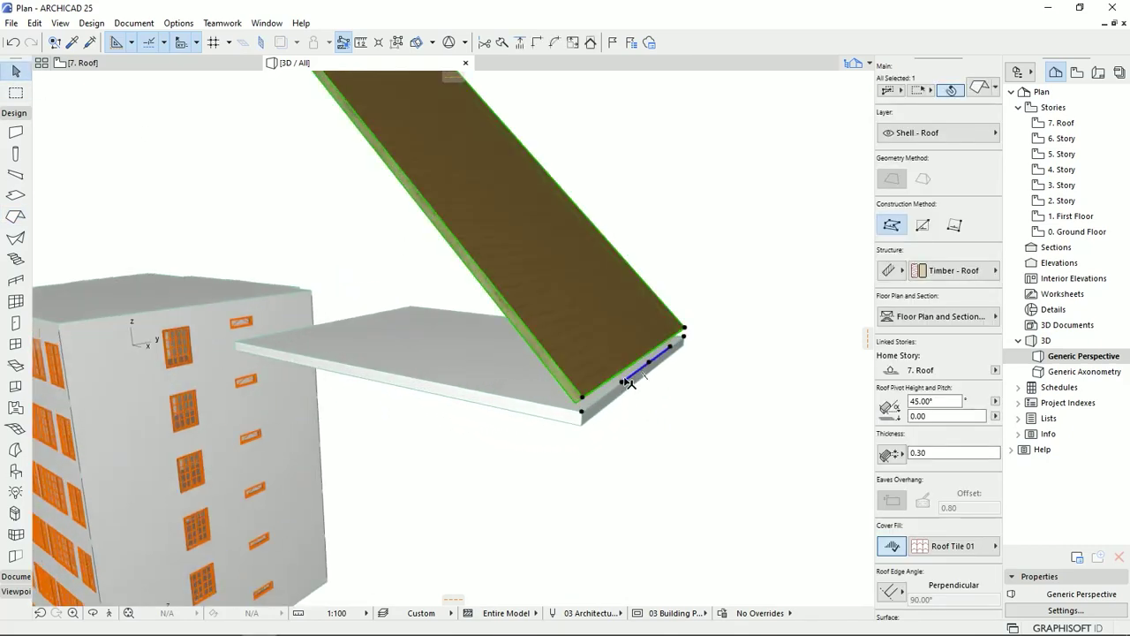
scroll(620, 387, "up", 1)
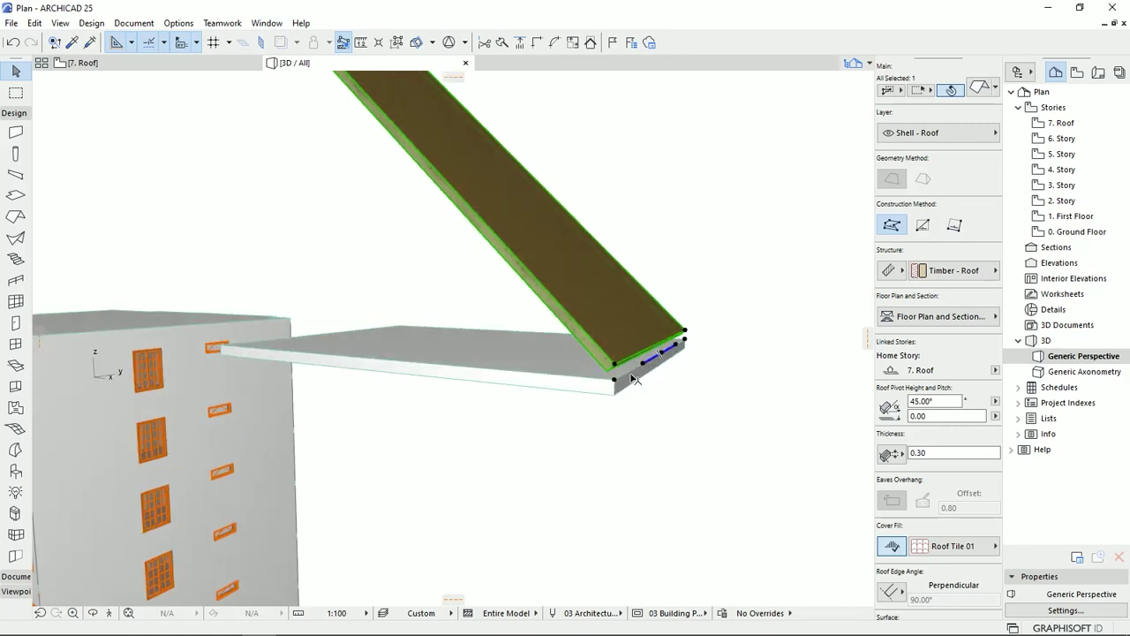
left_click(934, 417)
middle_click_drag(863, 449, 636, 366, "shift")
scroll(637, 377, "up", 3)
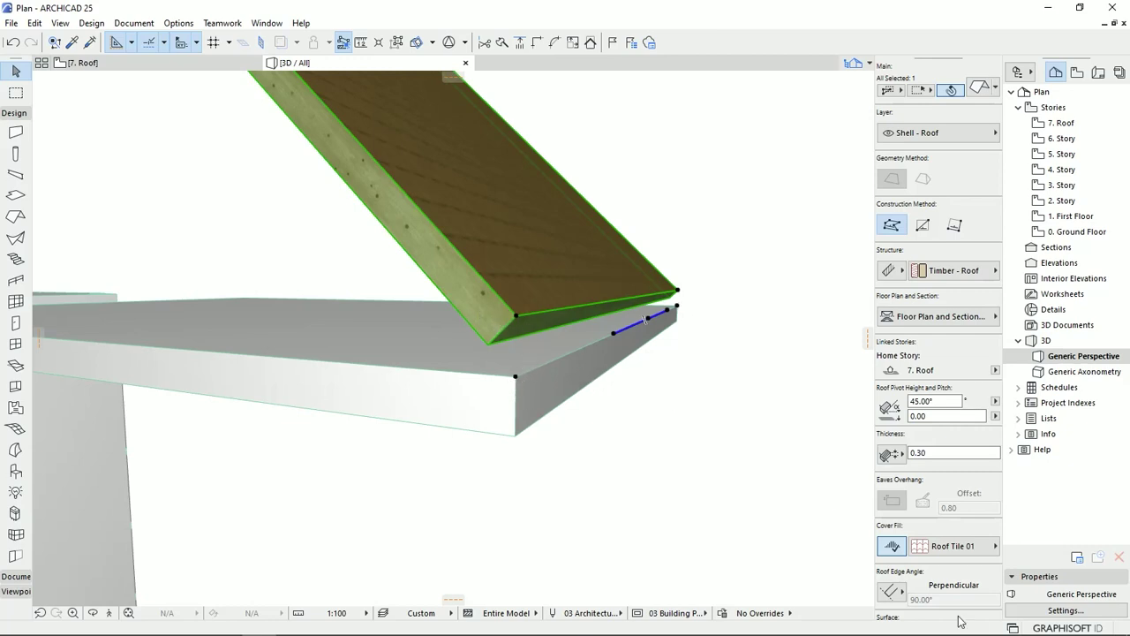
left_click(890, 591)
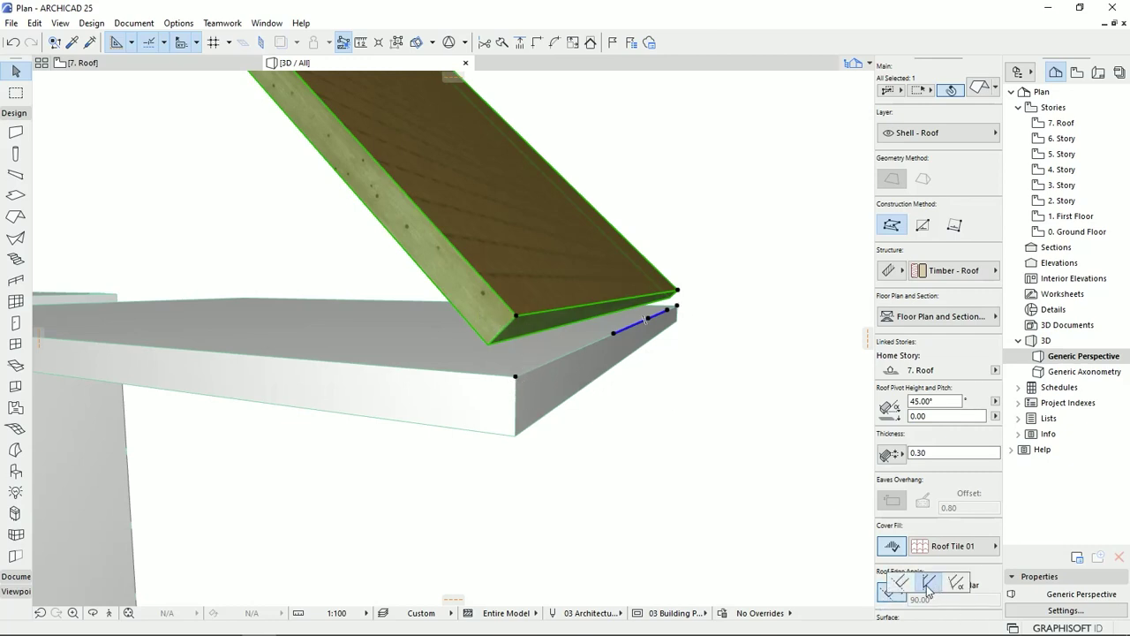
Make the roof's edges vertical and orbit to see roof, slab and building together.
left_click(927, 585)
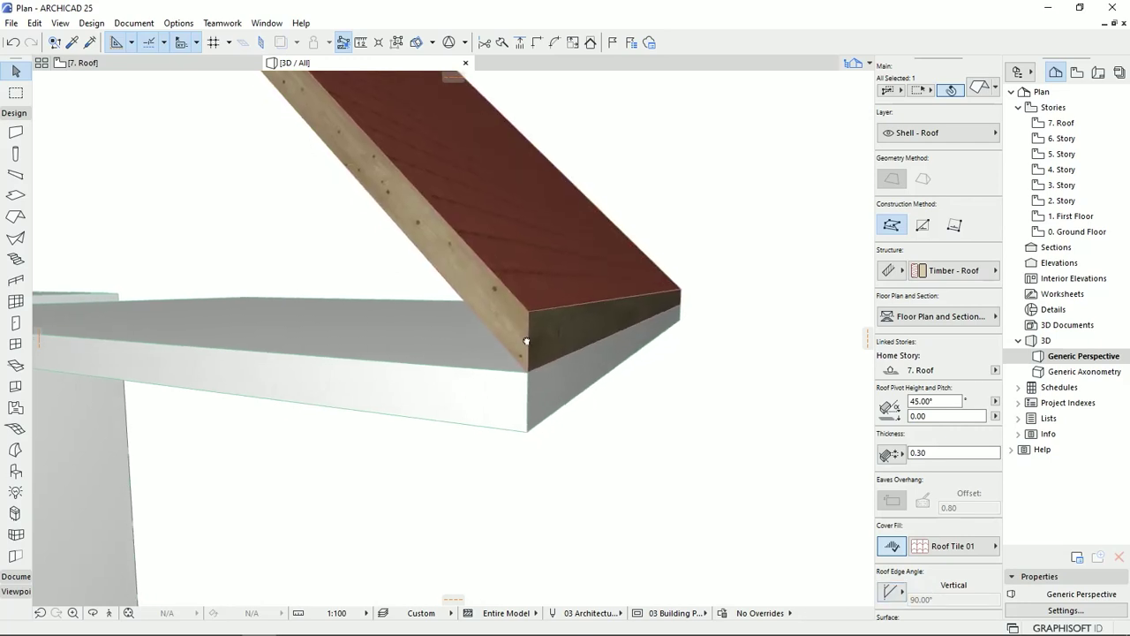
scroll(521, 354, "down", 1)
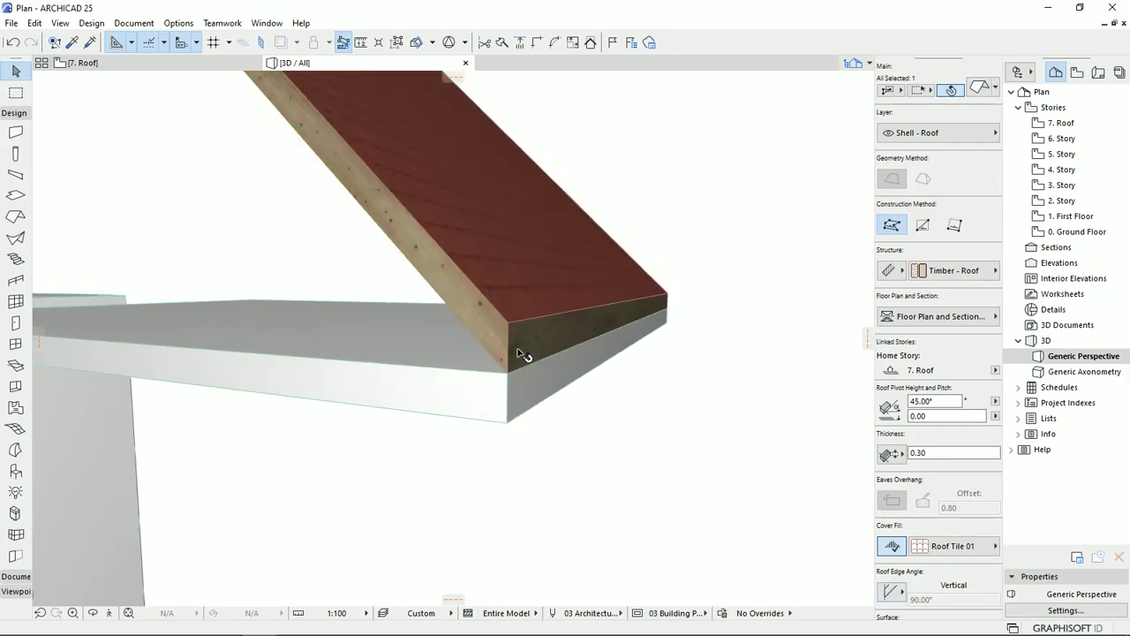
scroll(521, 354, "down", 4)
middle_click_drag(429, 192, 265, 201, "shift")
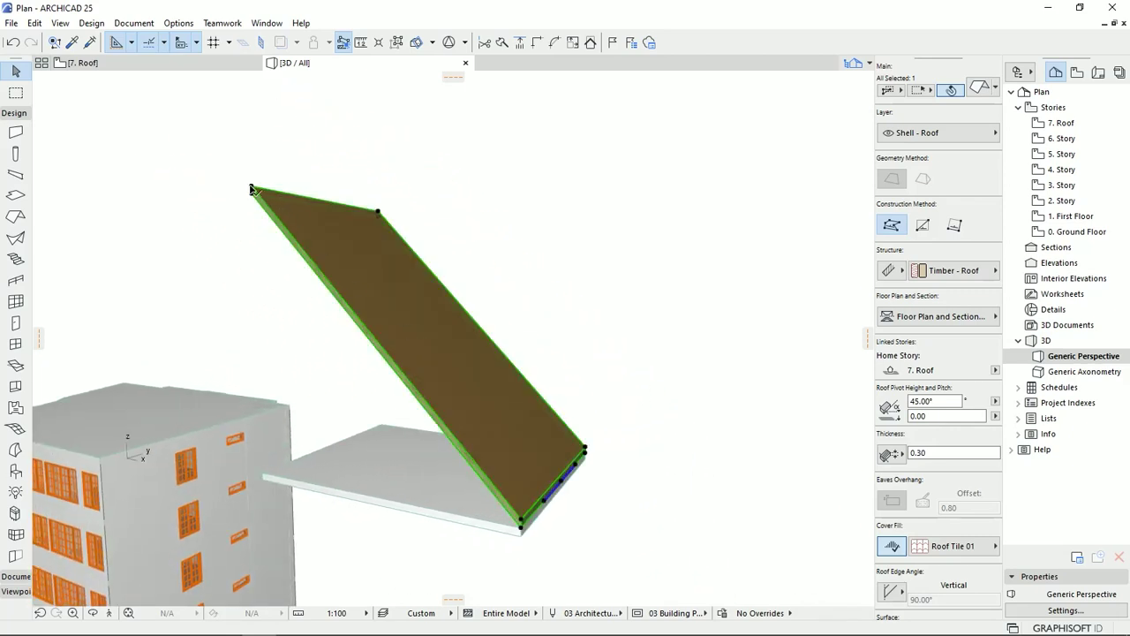
Change the roof thickness to 0.42 from the corner's pet palette.
left_click(251, 189)
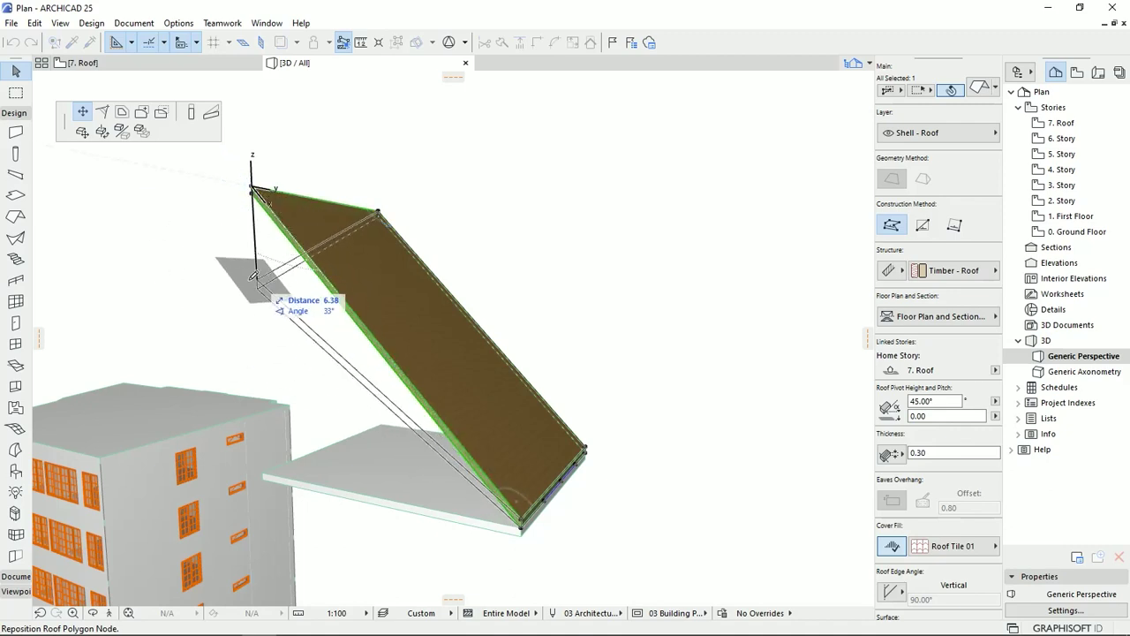
left_click(122, 111)
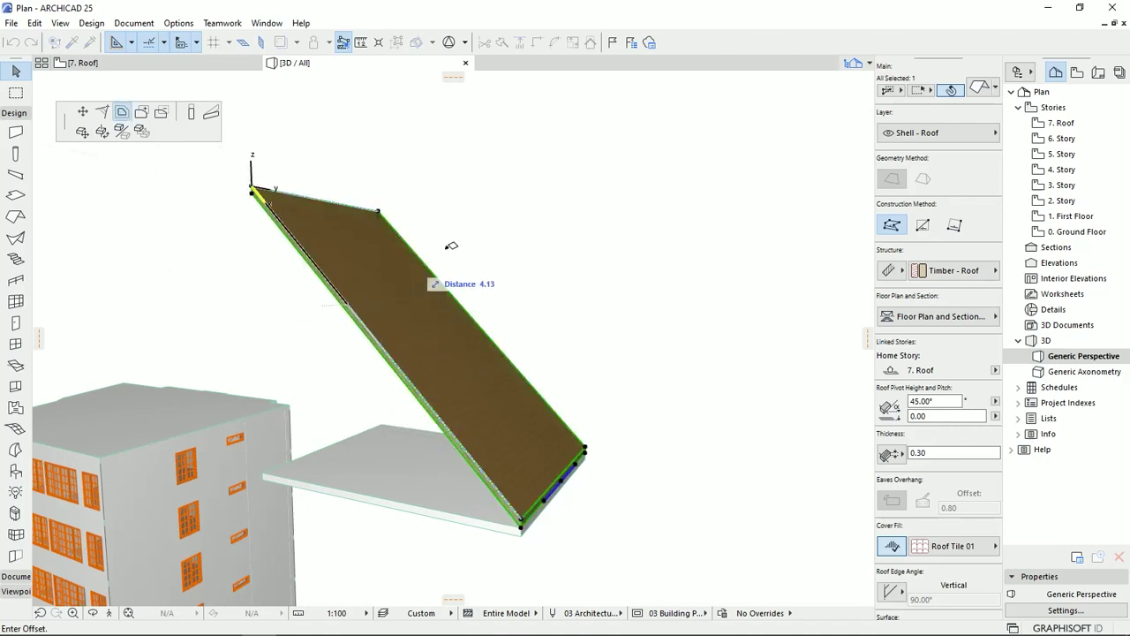
left_click(191, 113)
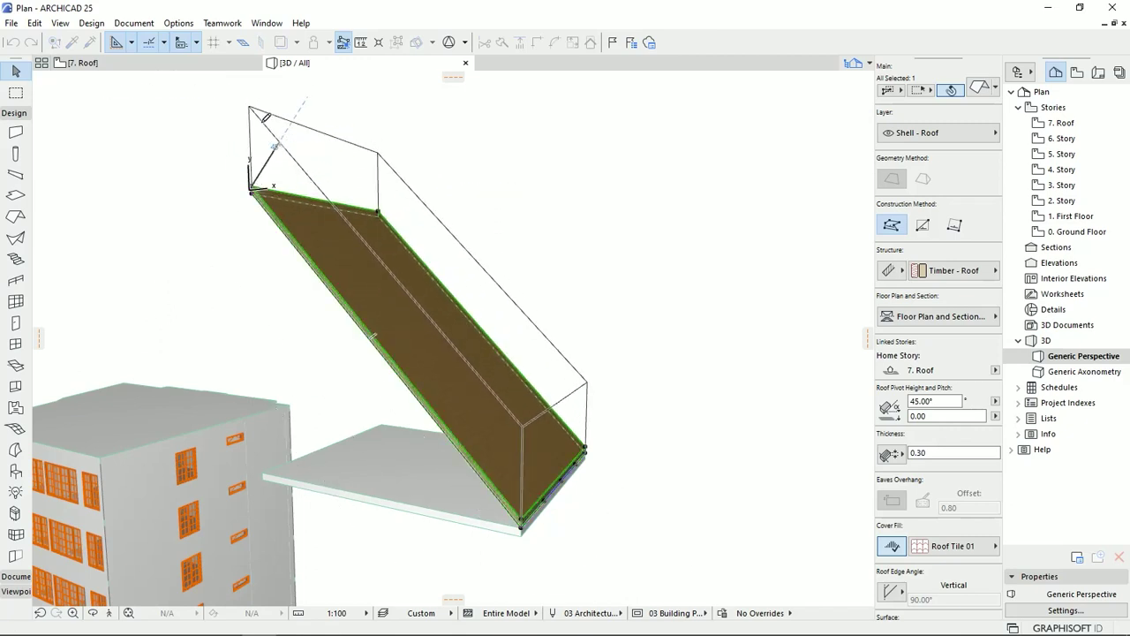
left_click(262, 95)
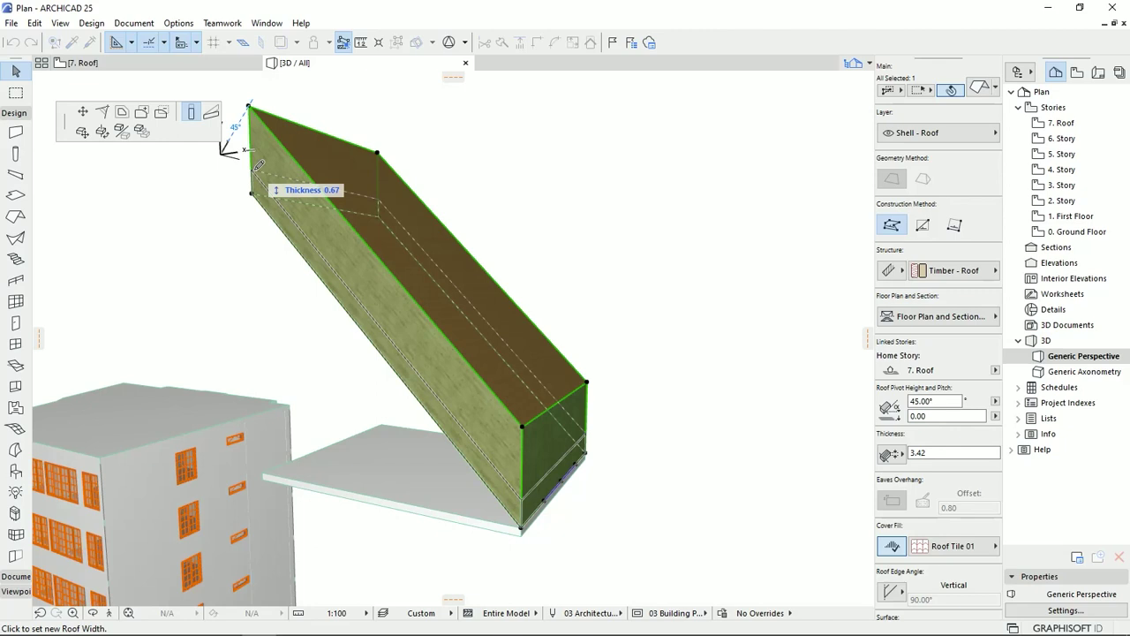
key("Tab")
type(".42")
key("Return")
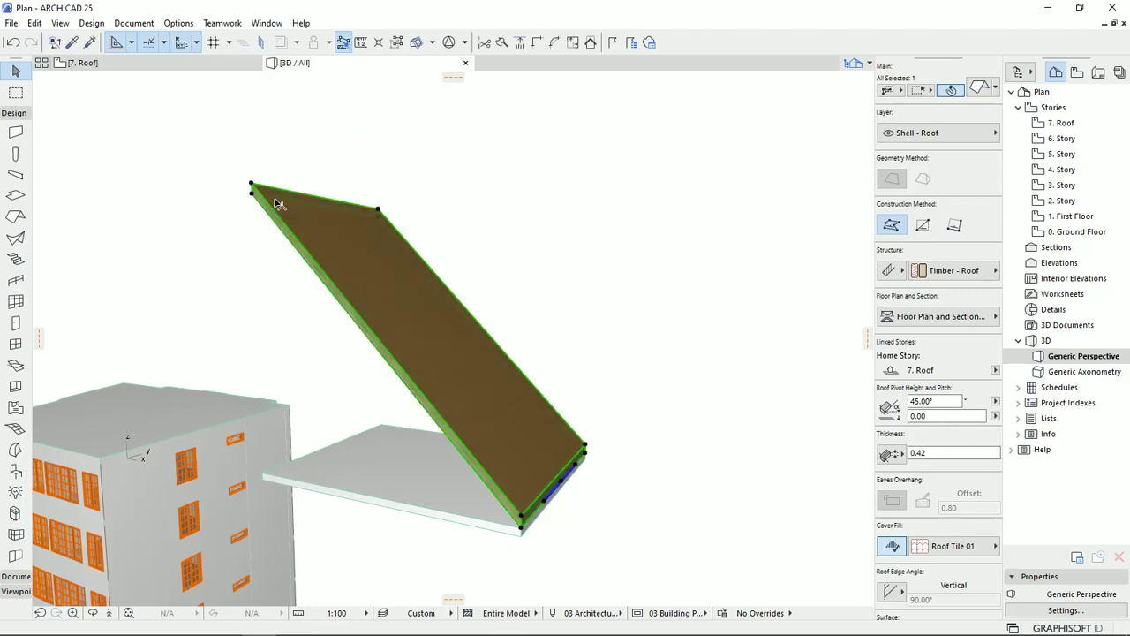
left_click(253, 182)
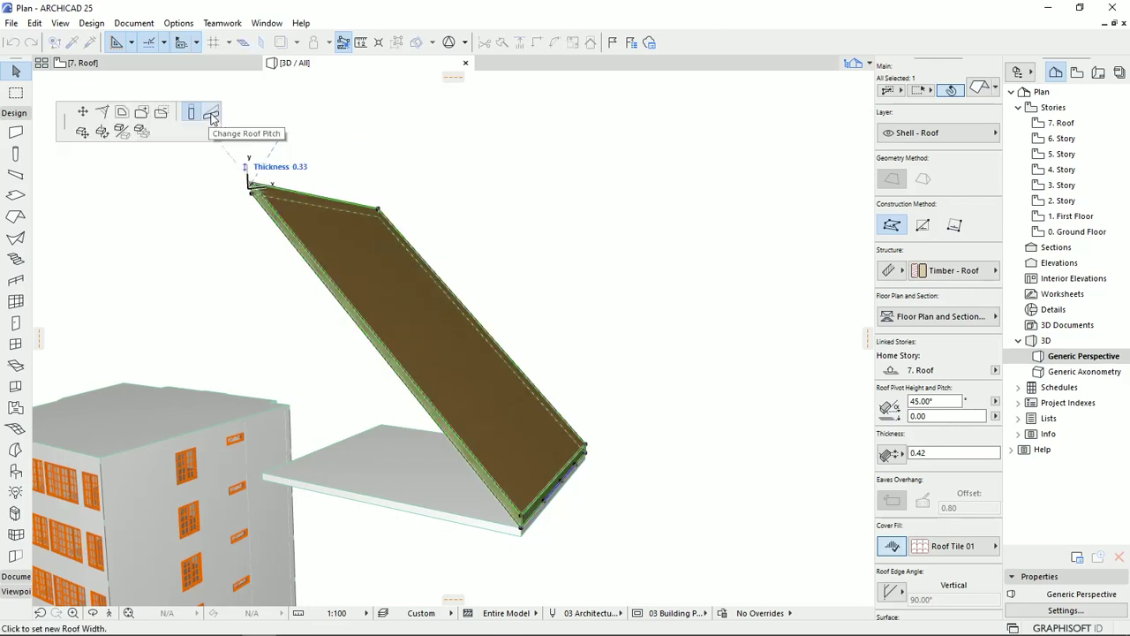
Lower the roof pitch to about 15° (15.03°), check it in 3D, then return to 7. Roof.
left_click(211, 116)
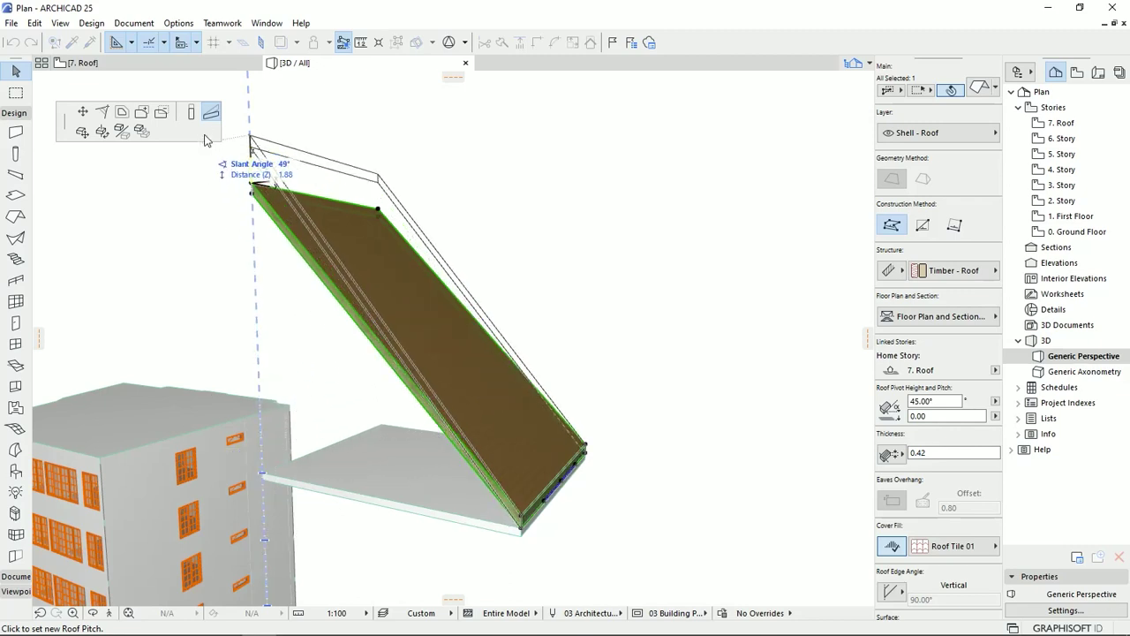
left_click(269, 388)
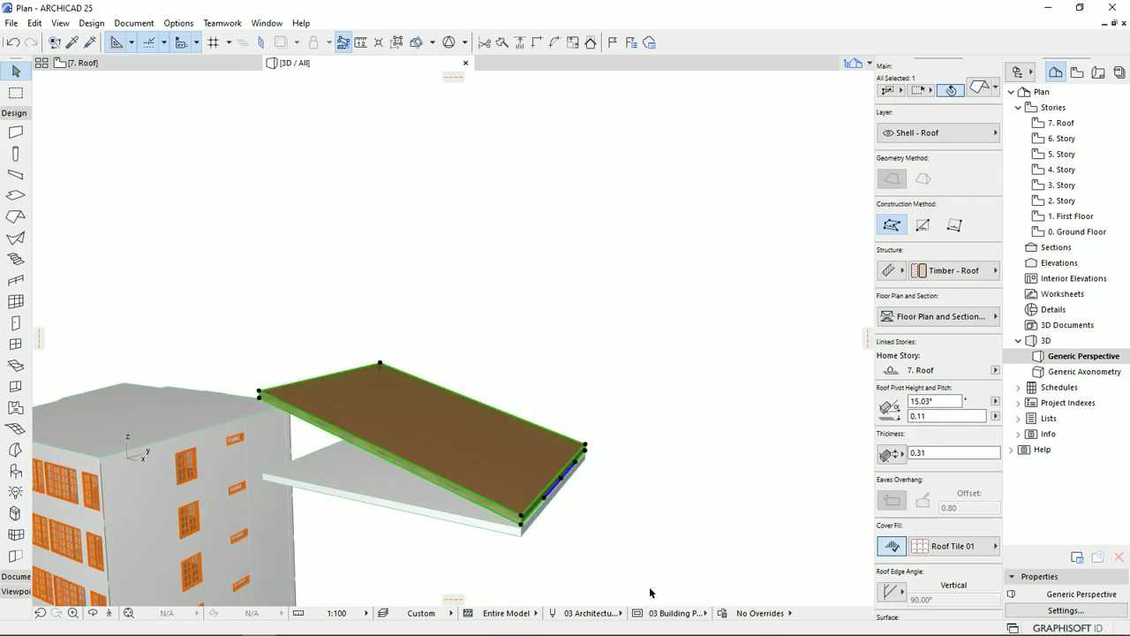
middle_click_drag(552, 488, 620, 406, "shift")
middle_click_drag(559, 436, 568, 459, "shift")
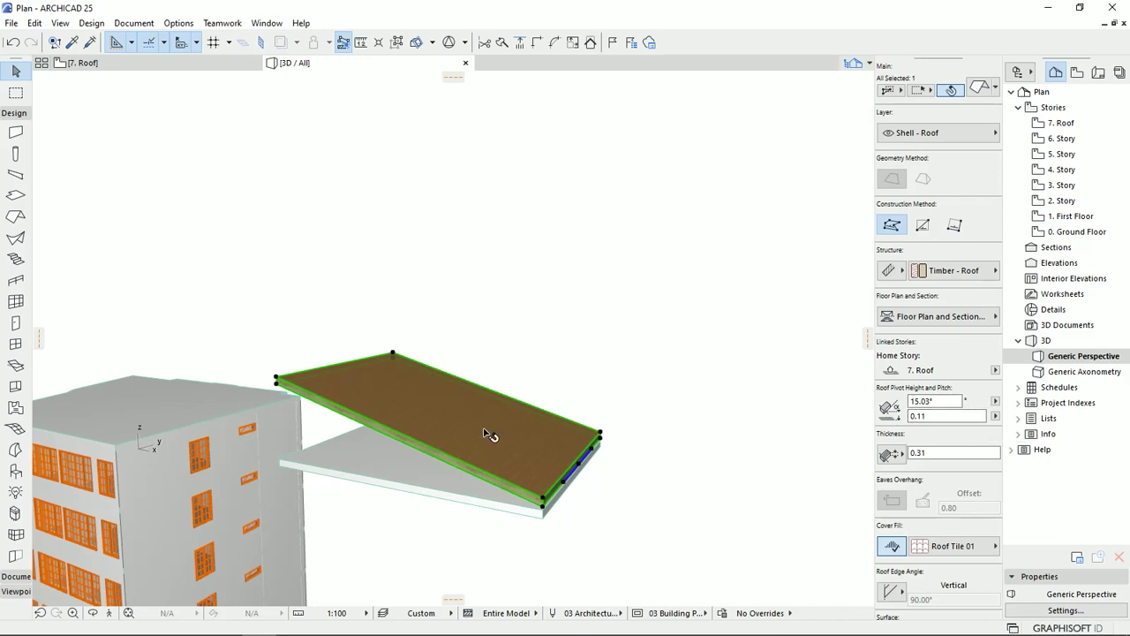
left_click(174, 62)
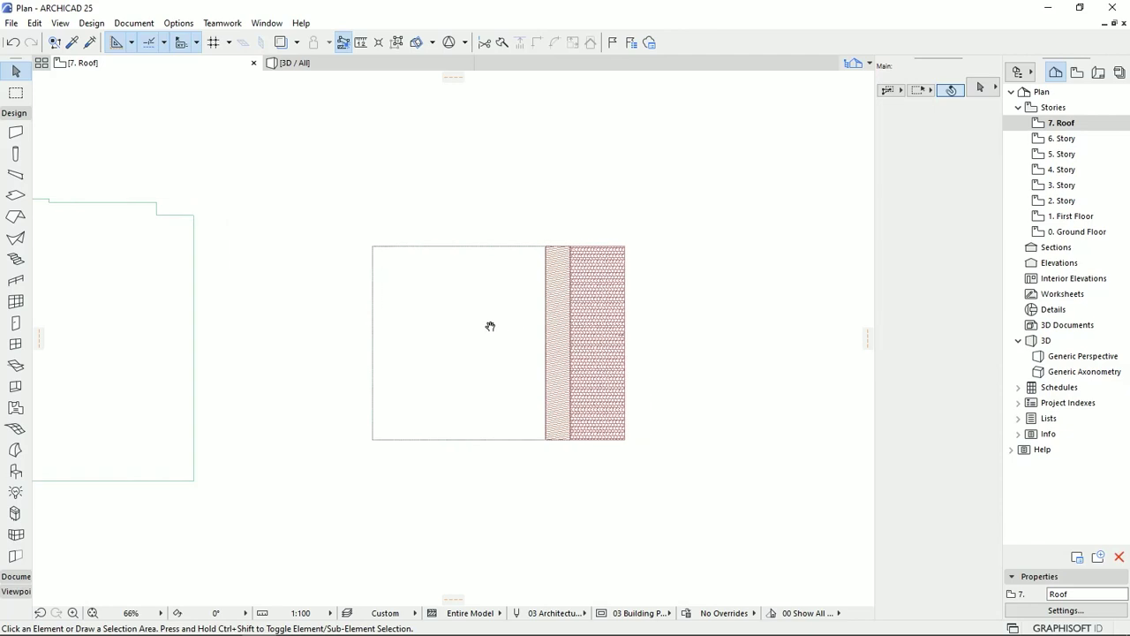
Delete the existing single-plane roof and set the Roof tool to Multi-plane geometry.
left_click(524, 386)
key("Delete")
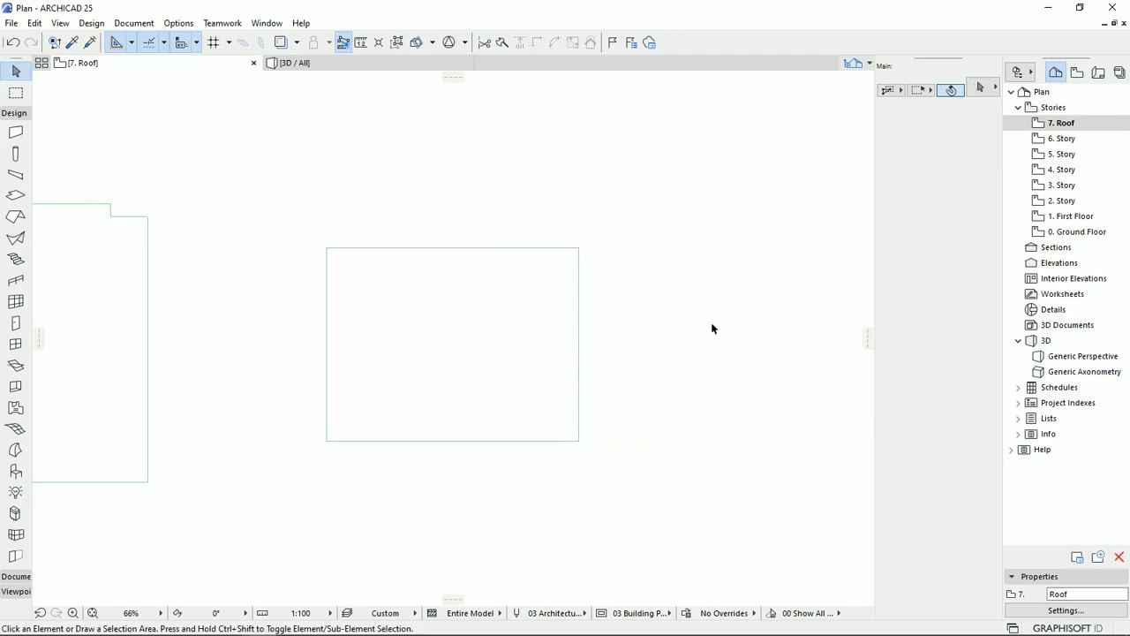
left_click(16, 217)
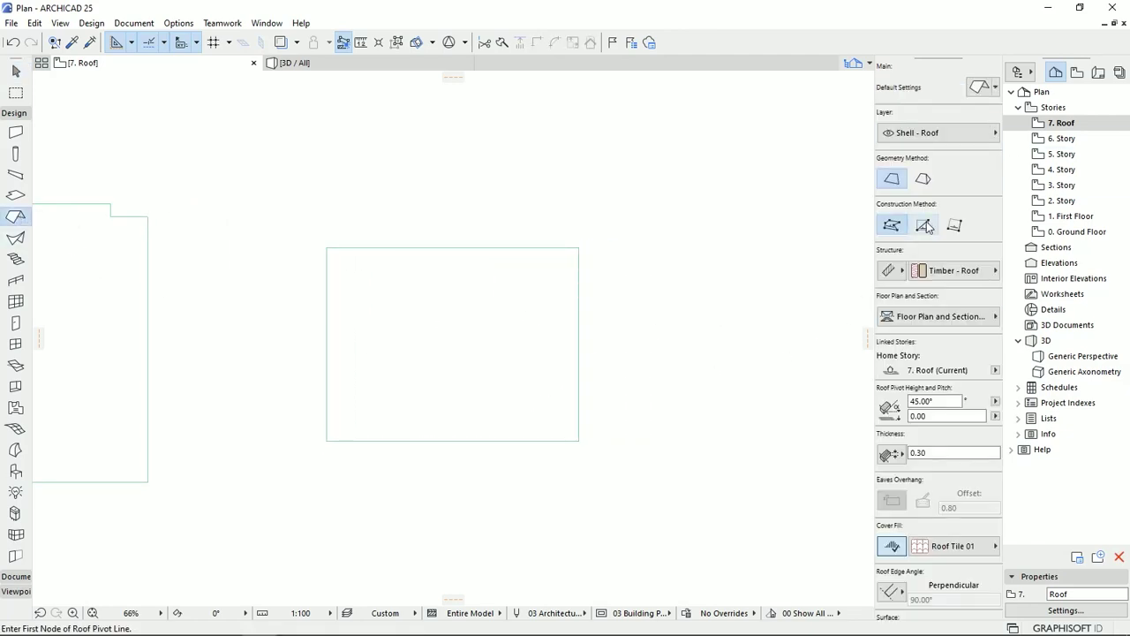
left_click(924, 180)
Magic-wand the rectangular outline into a 45° hip roof with 0.80 overhang and view it in 3D.
middle_click_drag(613, 361, 664, 364)
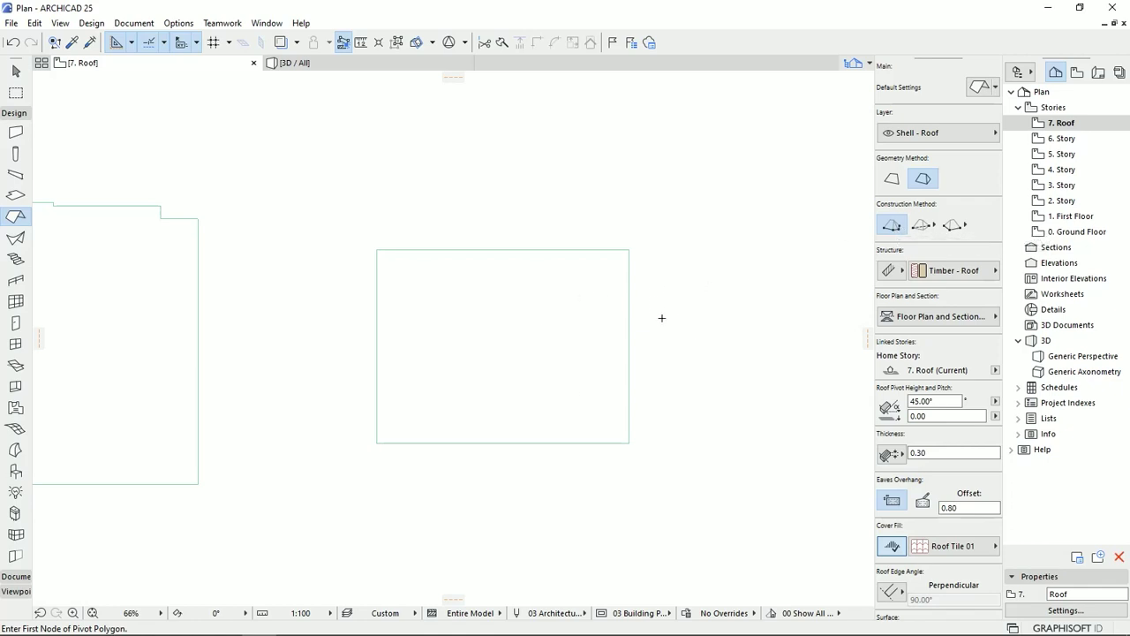
type("0")
middle_click_drag(430, 328, 654, 332)
scroll(359, 287, "right", 5)
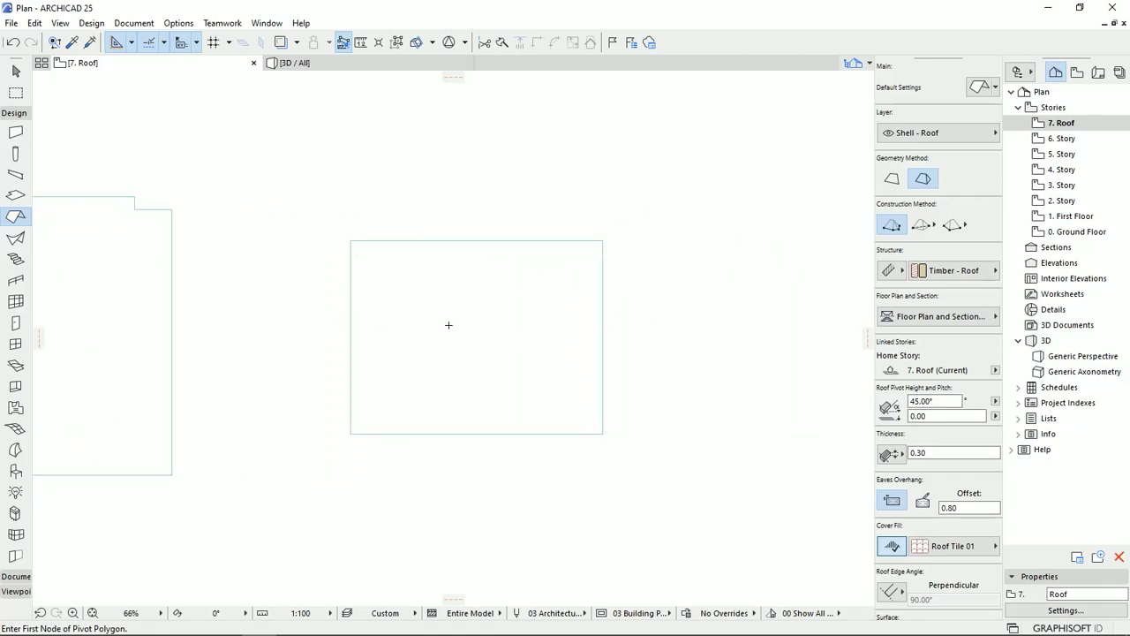
left_click(470, 305)
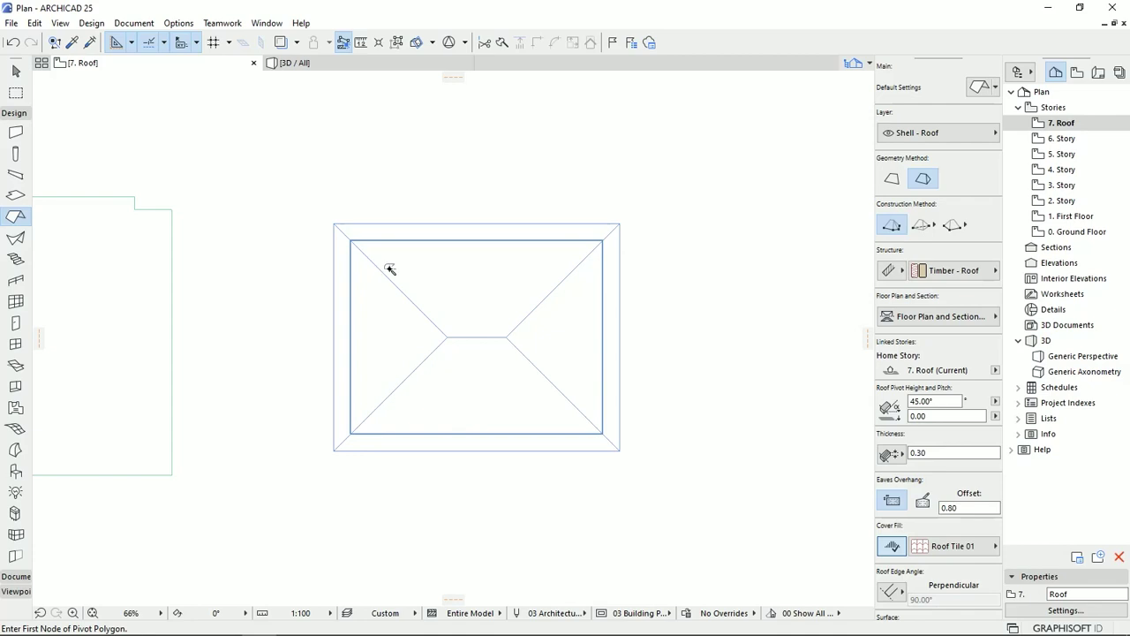
left_click(506, 391)
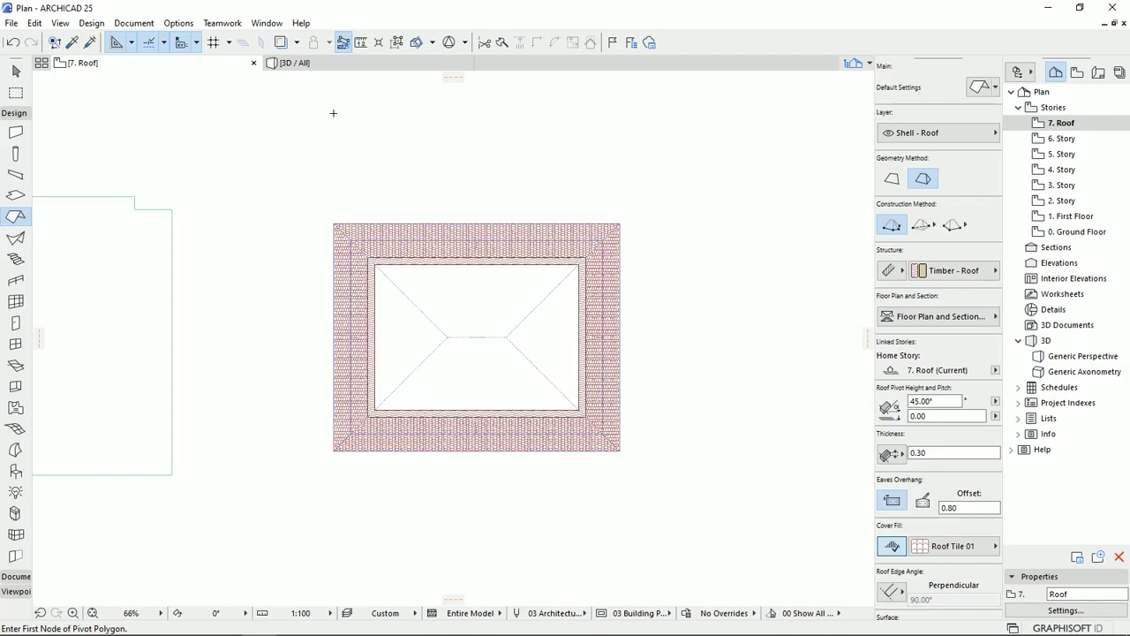
left_click(336, 66)
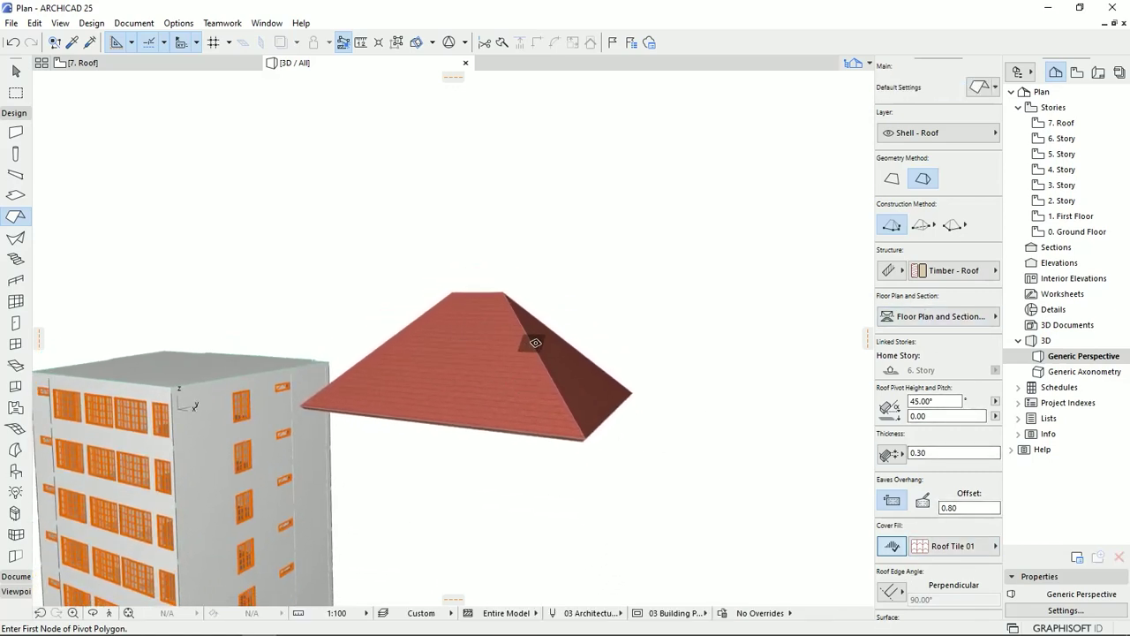
middle_click_drag(271, 315, 517, 389, "shift")
middle_click_drag(424, 399, 636, 323, "shift")
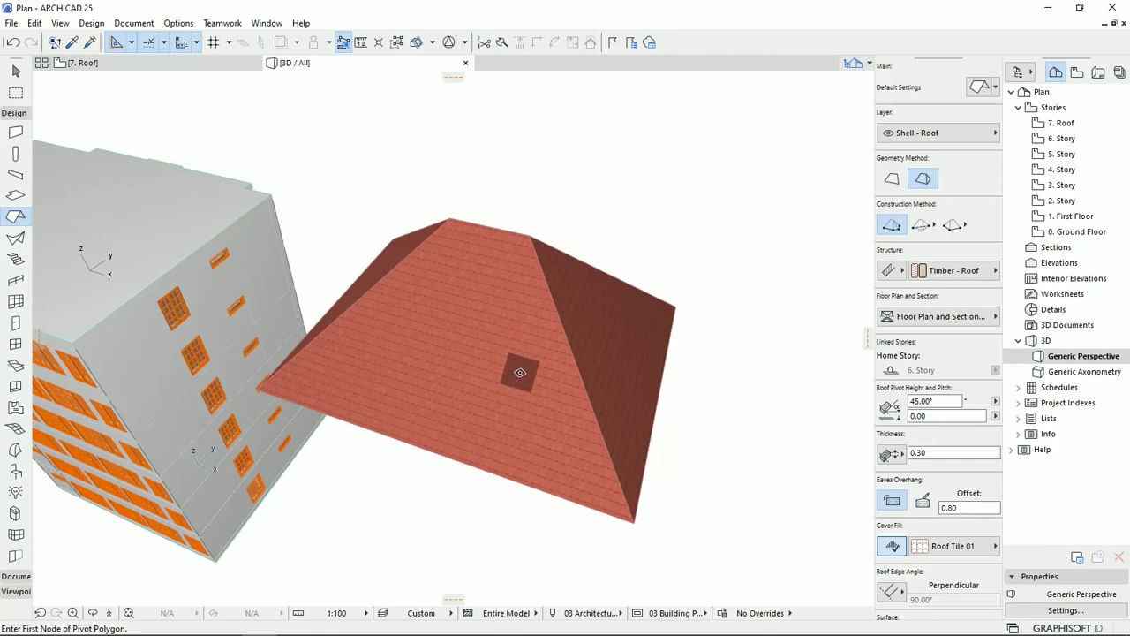
middle_click_drag(444, 389, 530, 396, "shift")
middle_click_drag(555, 445, 499, 349, "shift")
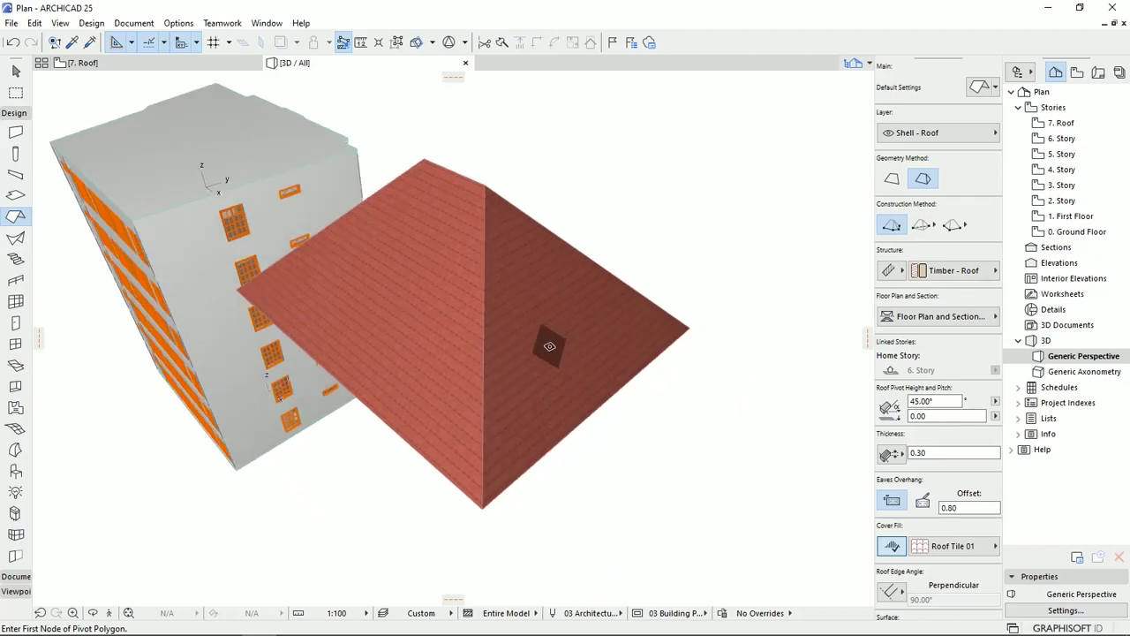
middle_click_drag(449, 316, 575, 280, "shift")
middle_click_drag(515, 305, 289, 173, "shift")
left_click(26, 73)
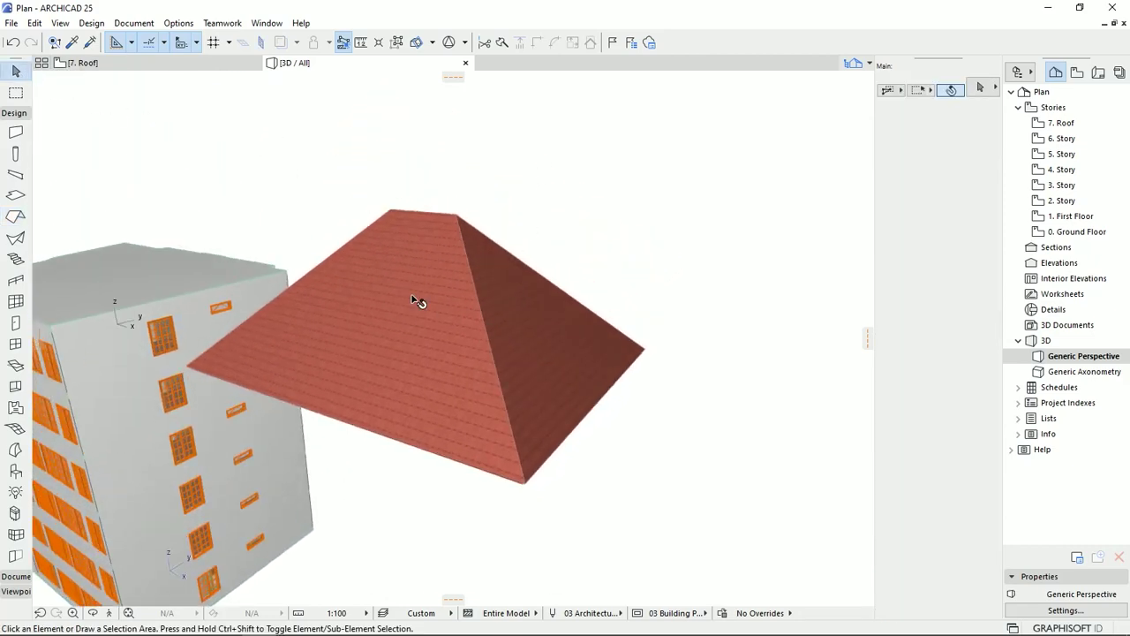
Change the selected hip roof's pitch to 20° and its thickness to 0.30.
left_click(446, 327)
left_click(947, 402)
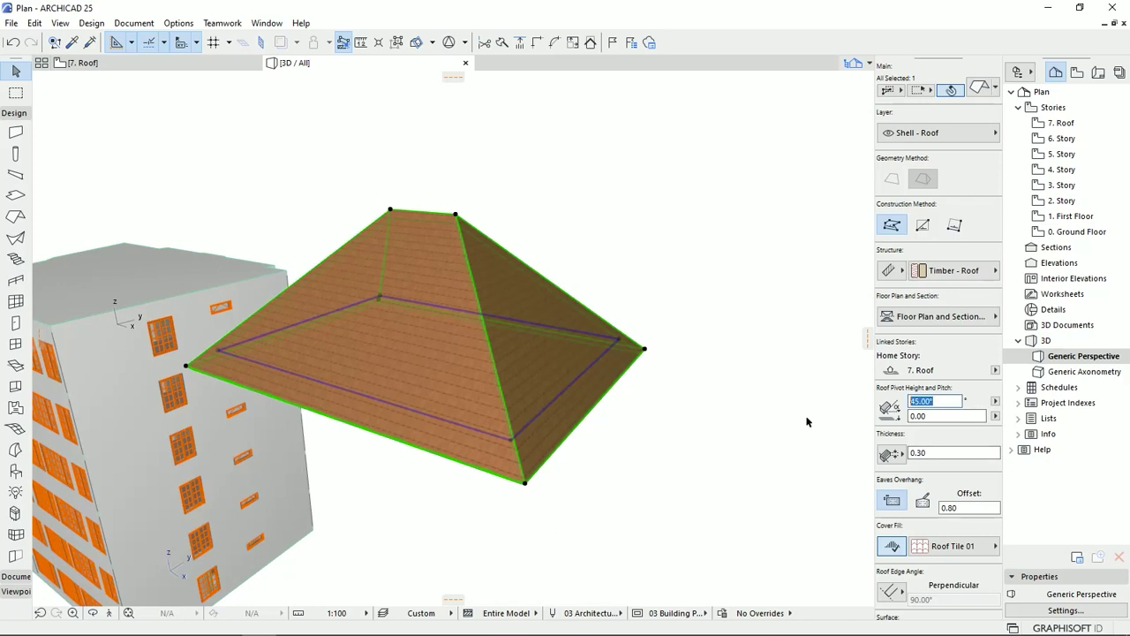
type("20")
key("Return")
left_click(915, 452)
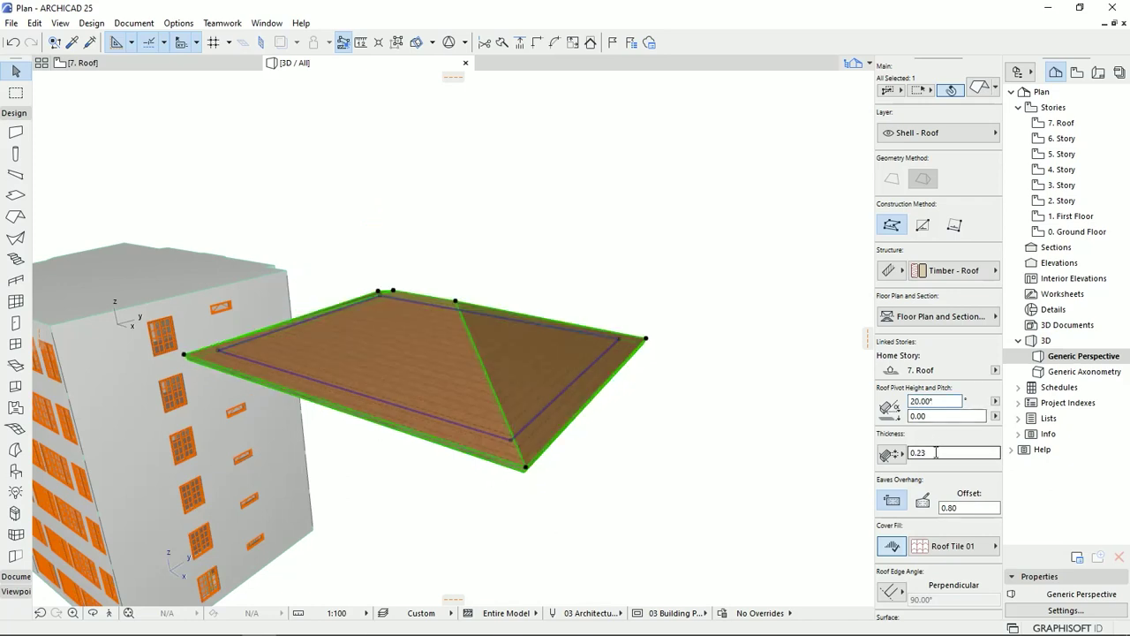
type("0.3")
key("Return")
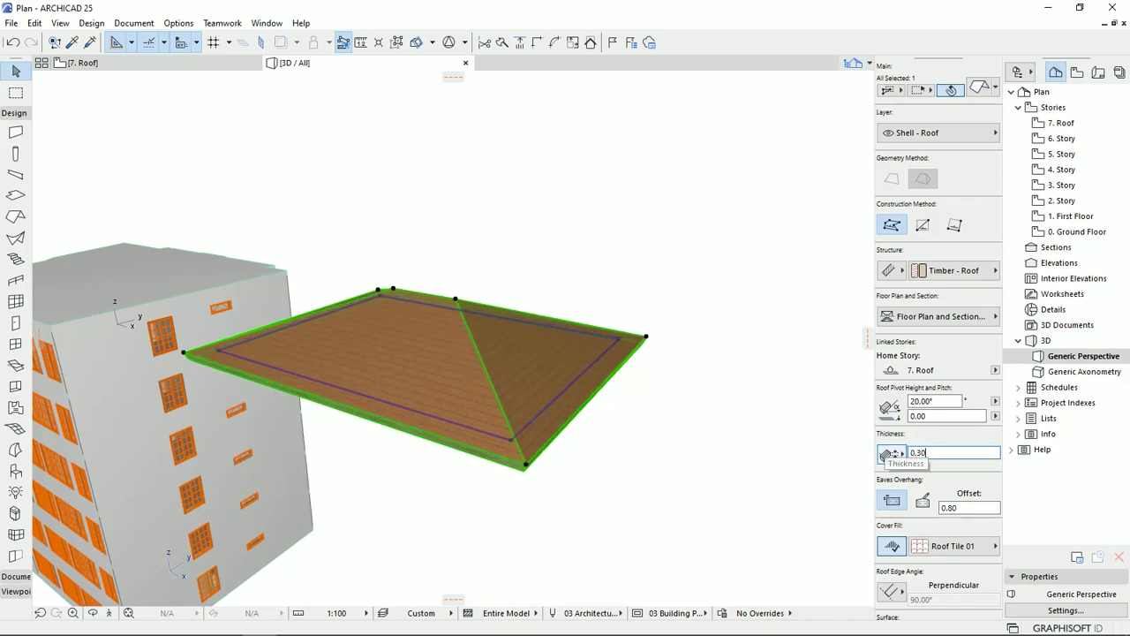
Make the roof edges vertical with a 1.20 eaves overhang, then orbit to view it from above.
left_click(891, 591)
left_click(937, 583)
left_click(952, 508)
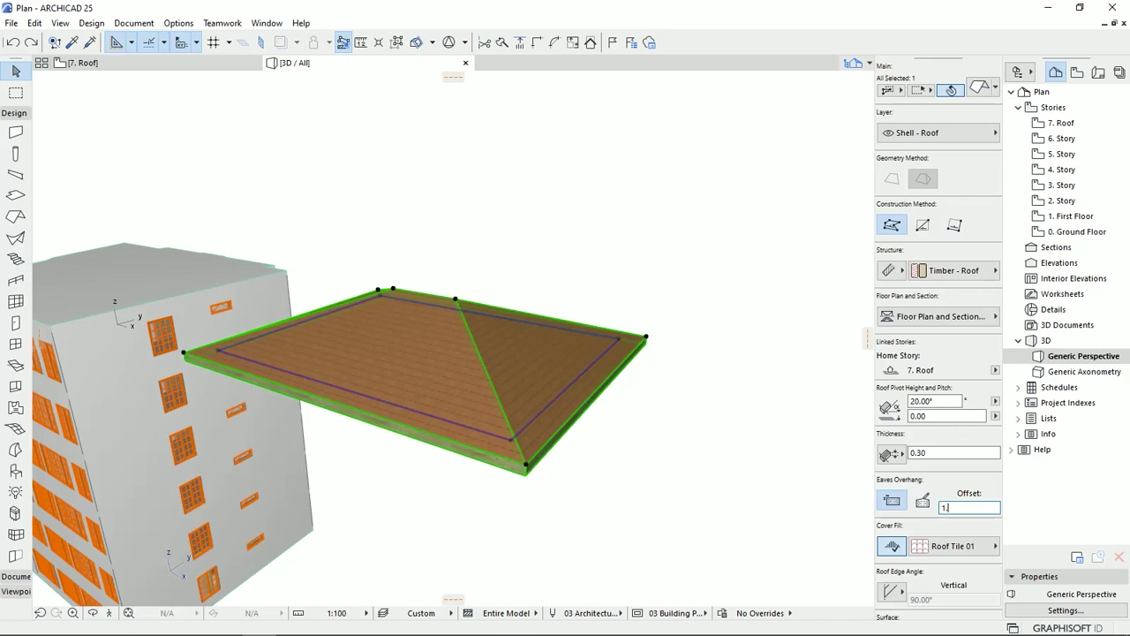
type("1.20")
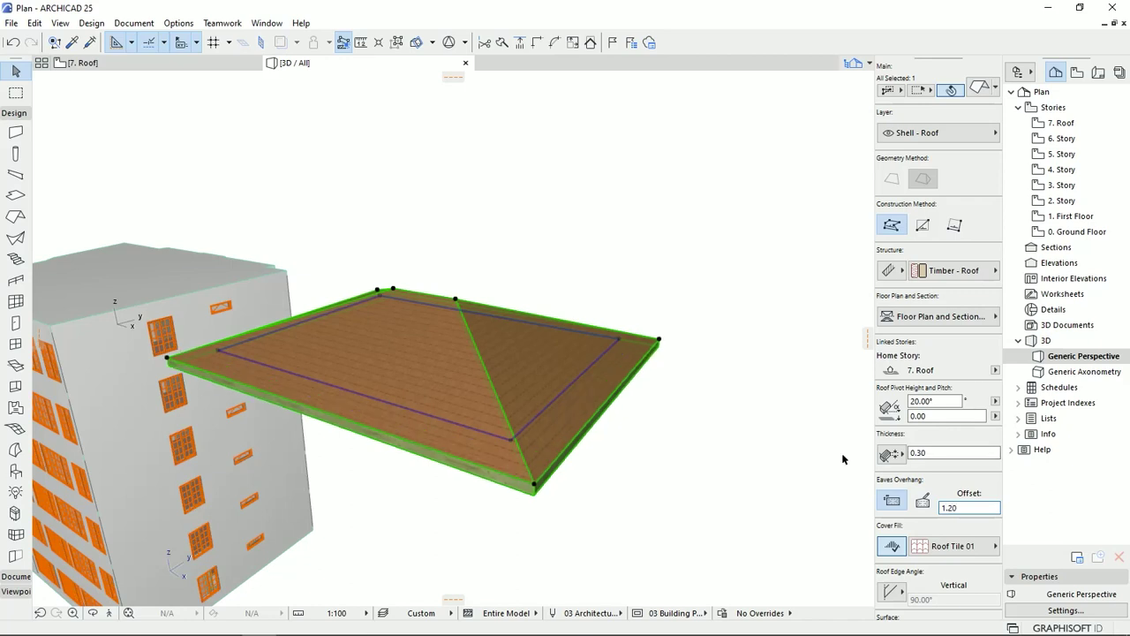
middle_click_drag(389, 381, 548, 261, "shift")
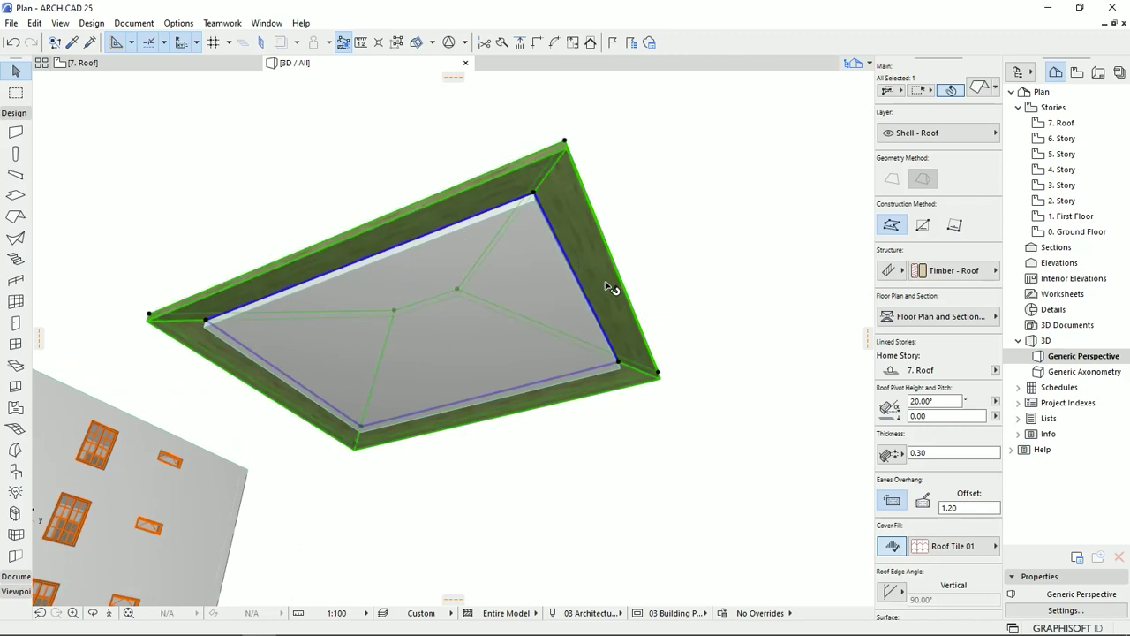
middle_click_drag(610, 345, 504, 454, "shift")
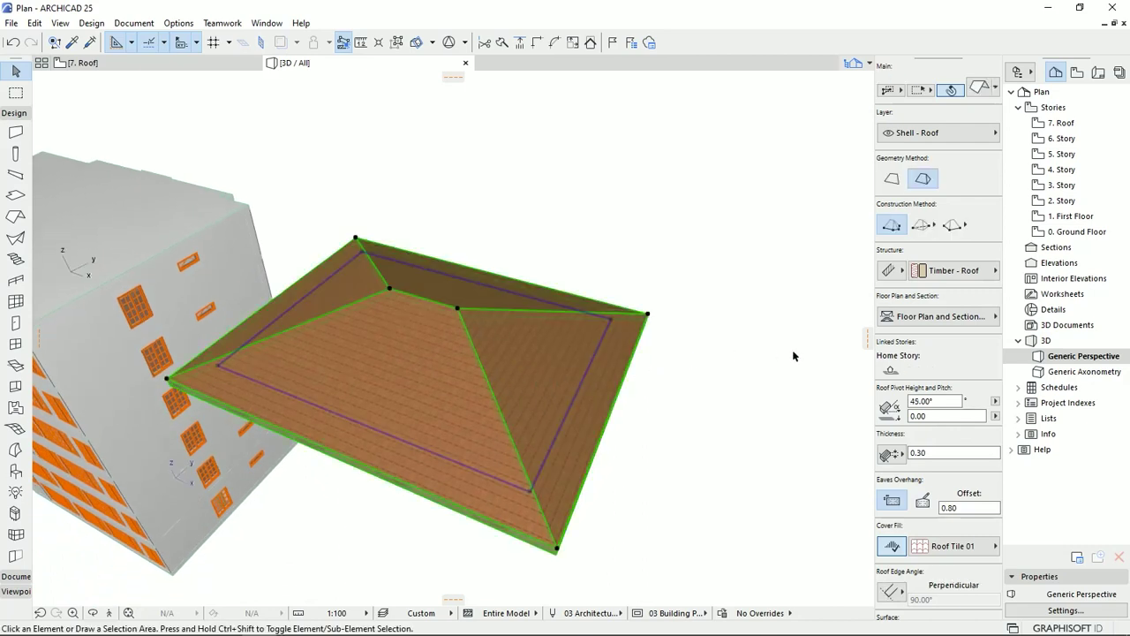
Reselect the hip roof and pick its central peak to start raising a horizontal ridge.
left_click(668, 400)
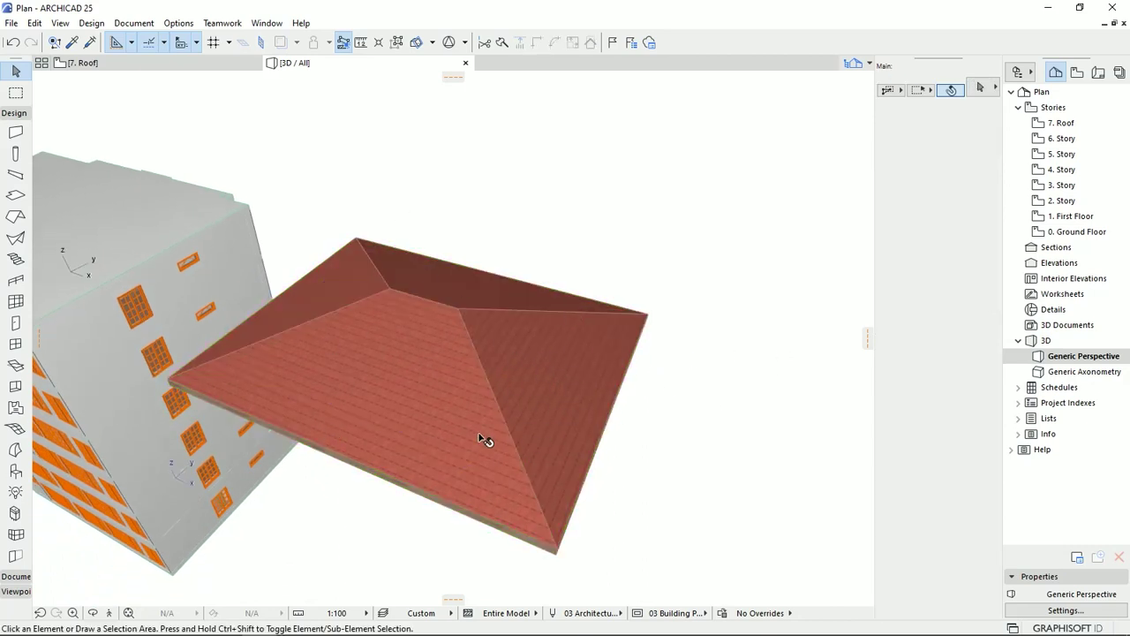
left_click(519, 353)
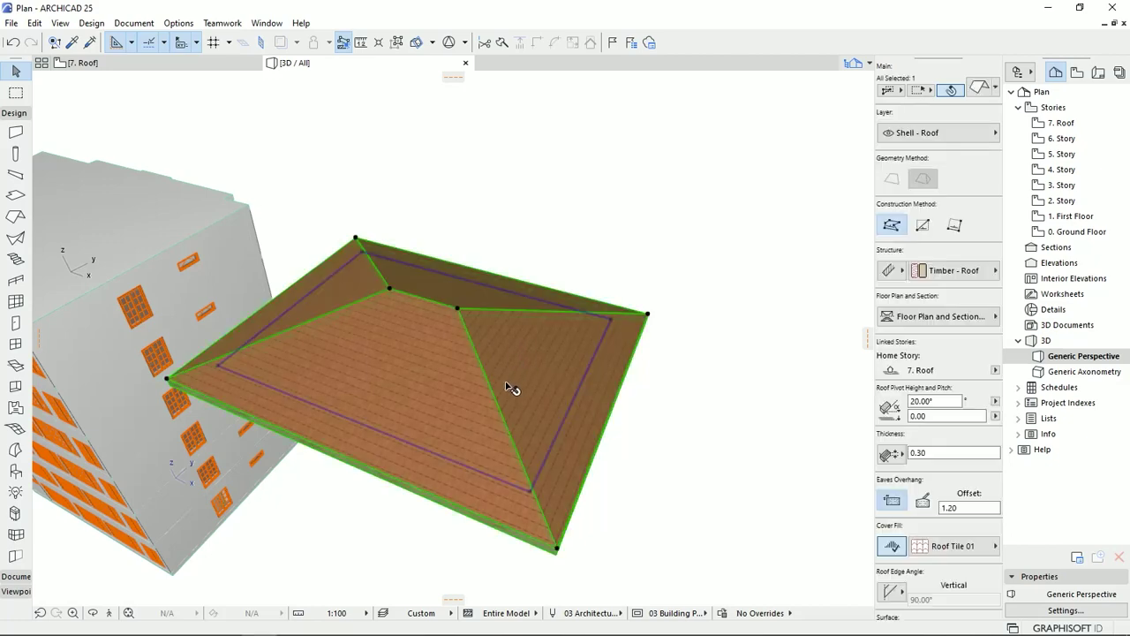
left_click(459, 309)
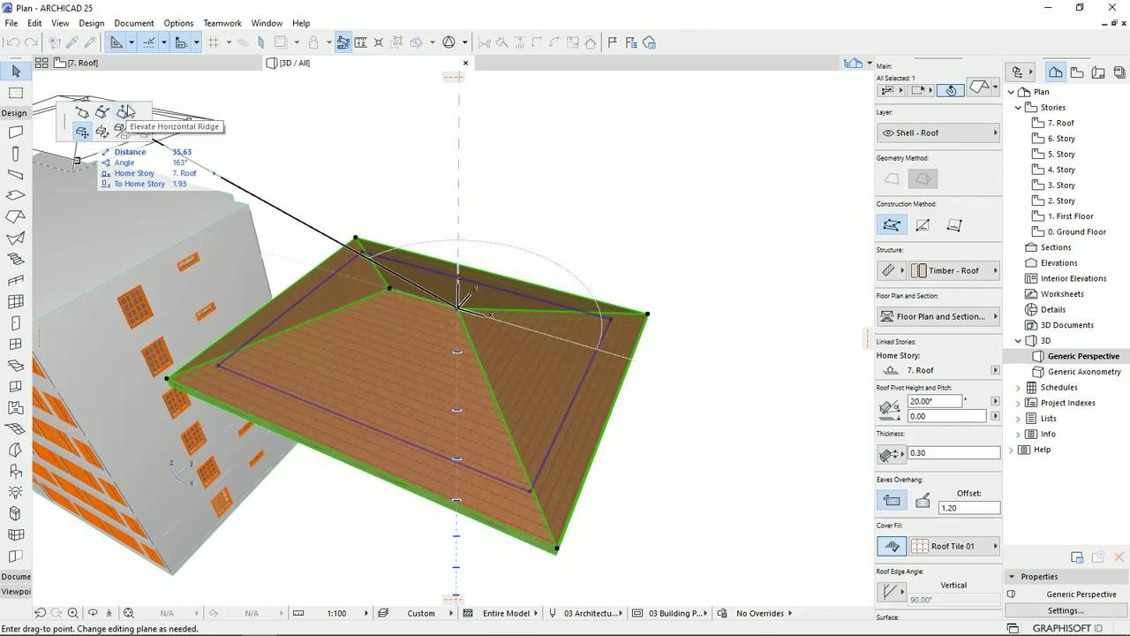
left_click(123, 113)
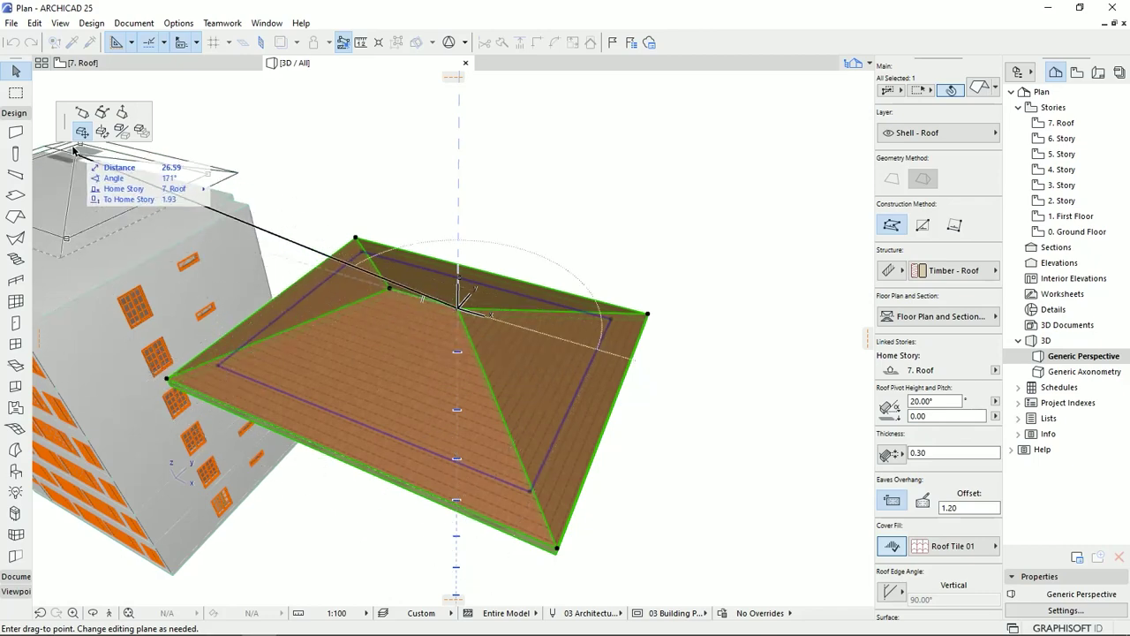
Stretch the roof's single peak horizontally into a ridge line.
left_click(81, 112)
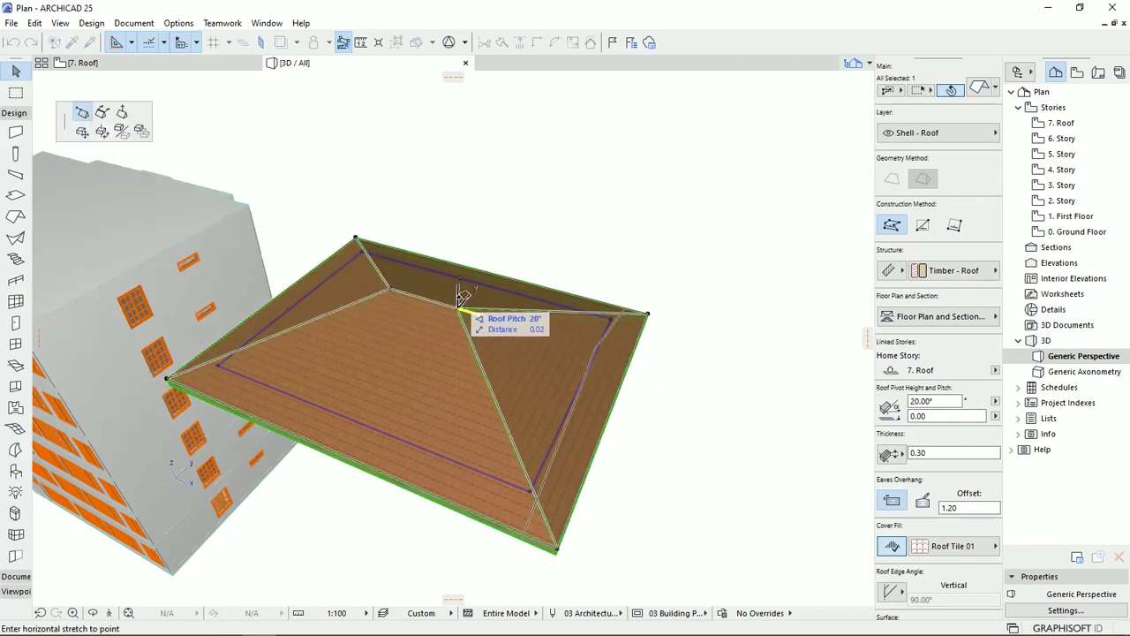
left_click(533, 421)
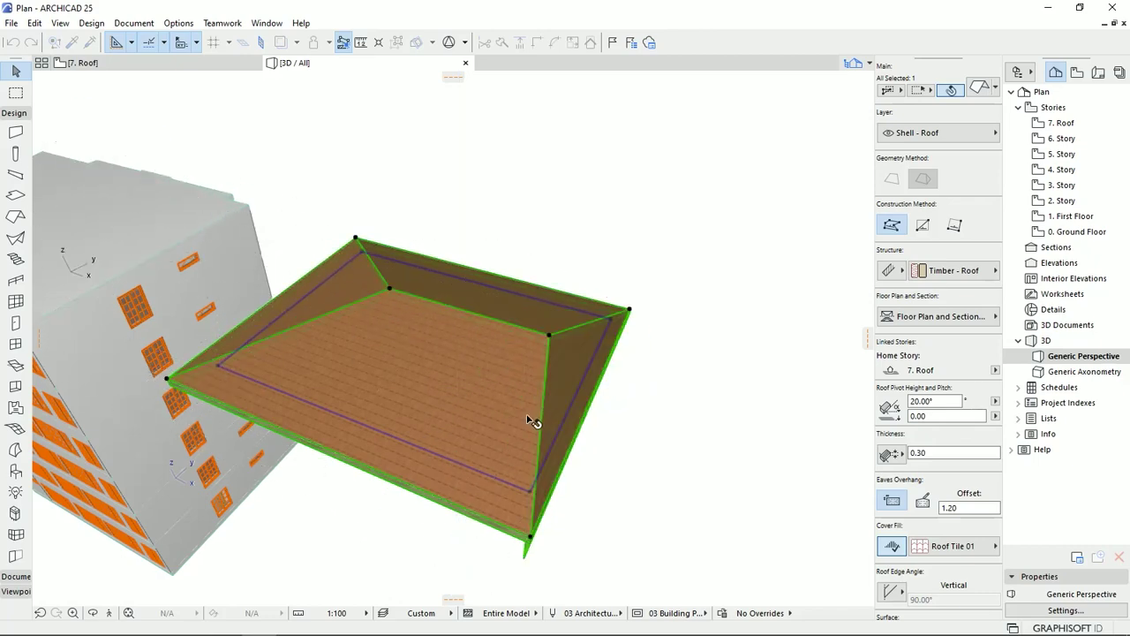
middle_click_drag(550, 397, 419, 340, "shift")
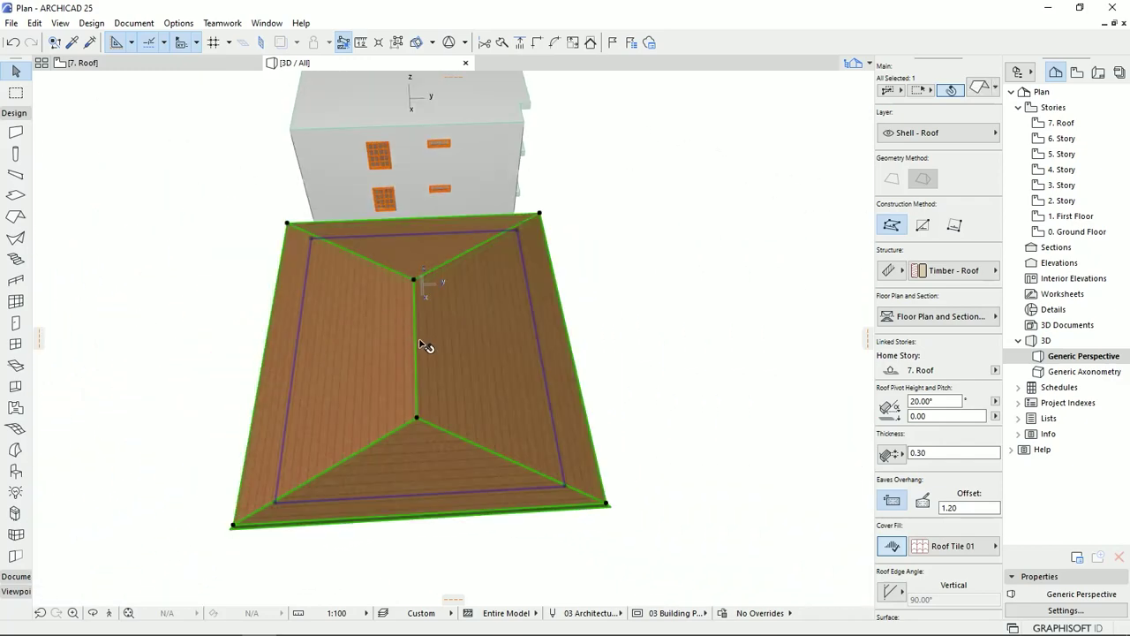
Move the ridge edge to a new off-center position, inspect it, then return to the 7. Roof plan.
left_click(421, 345)
middle_click_drag(421, 362, 542, 313, "shift")
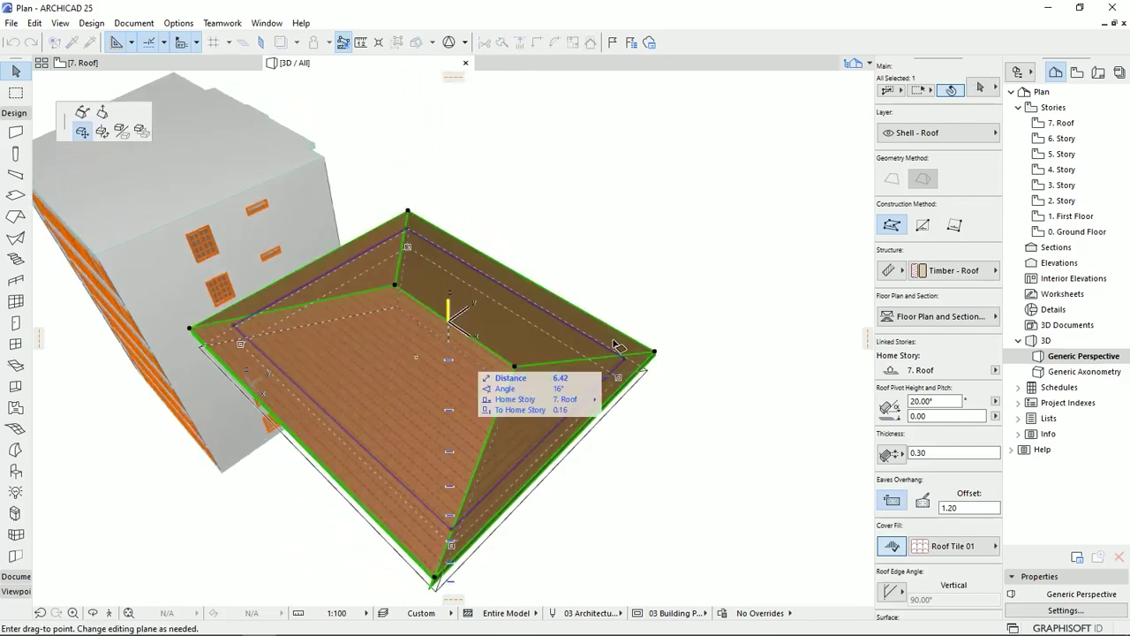
left_click(486, 293)
middle_click_drag(549, 397, 297, 332, "shift")
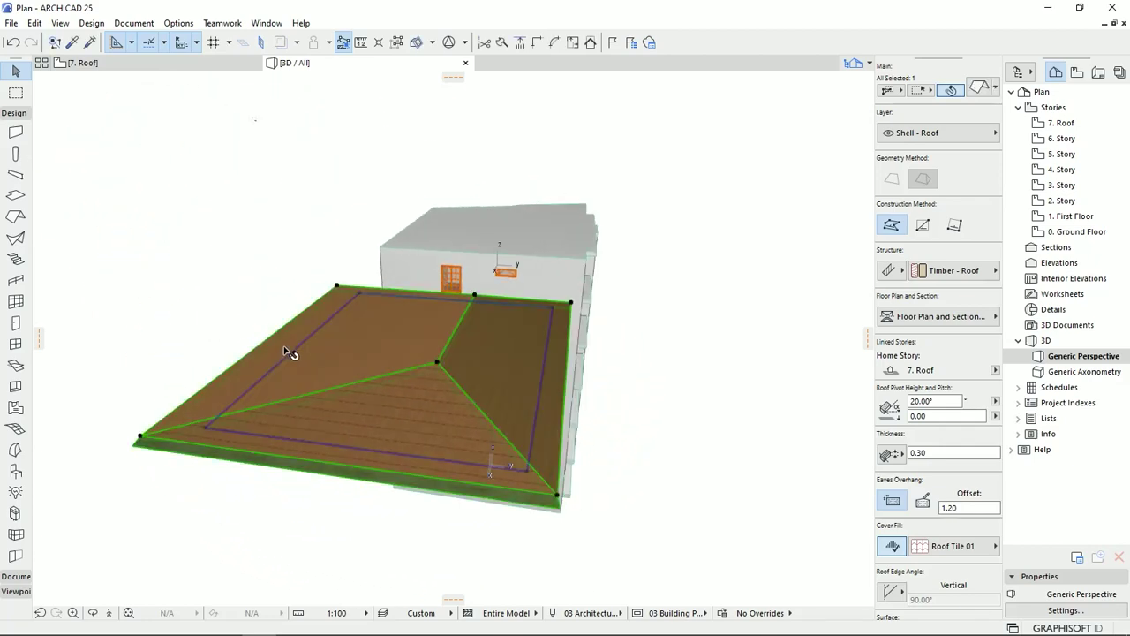
left_click_drag(291, 353, 644, 424)
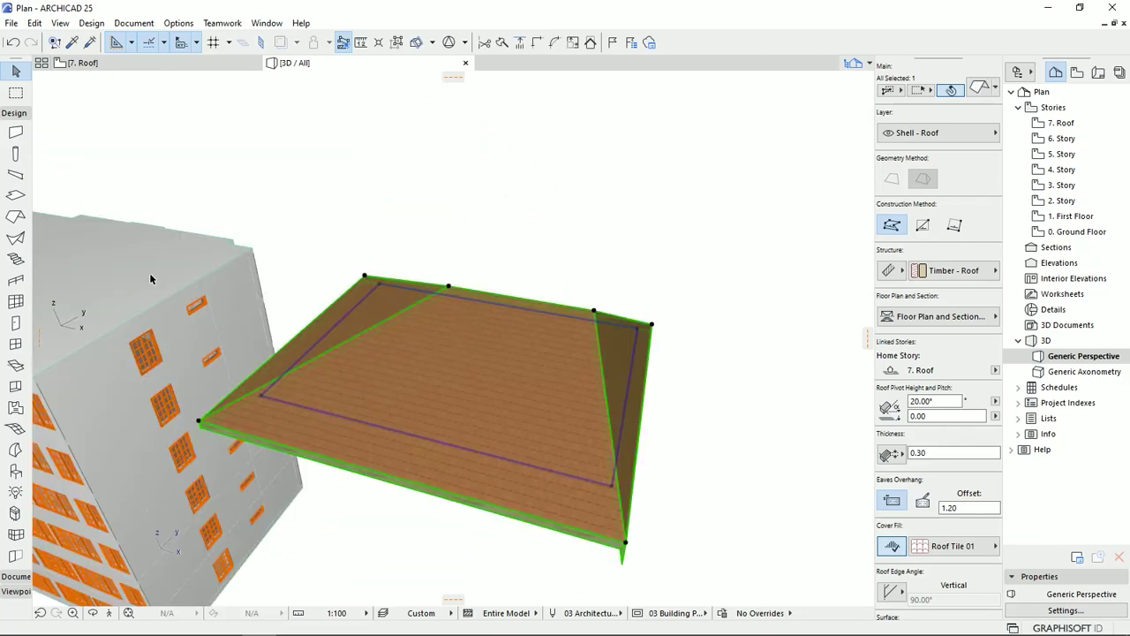
left_click(156, 66)
left_click(683, 495)
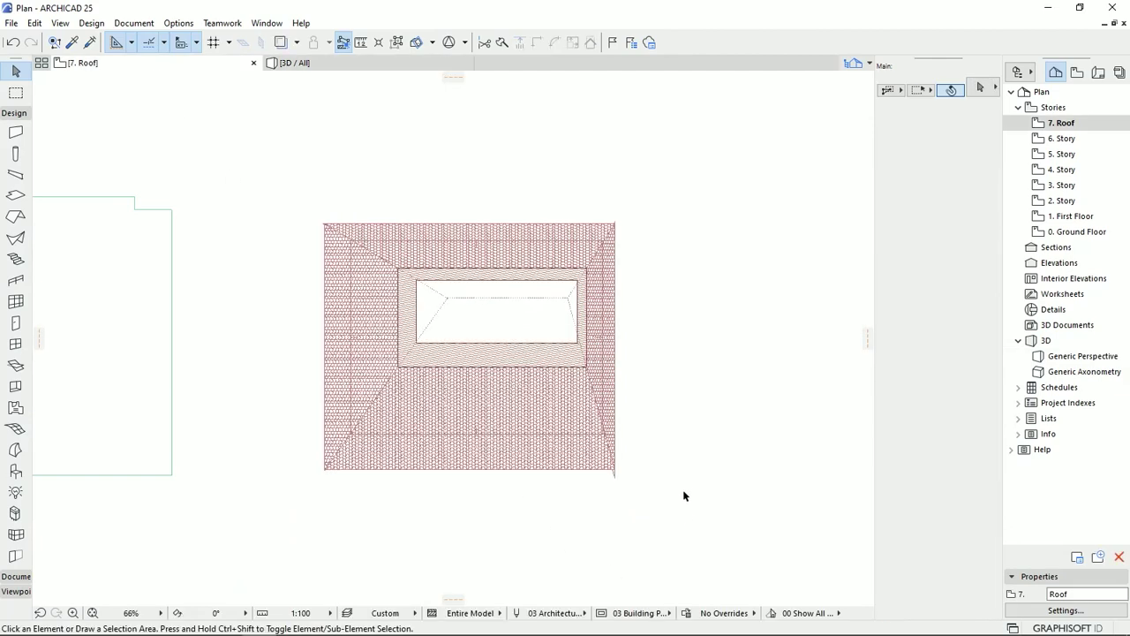
Delete the trial roof and turn on Trace to show the floor below under the slab outline.
left_click_drag(683, 526, 270, 144)
key("Delete")
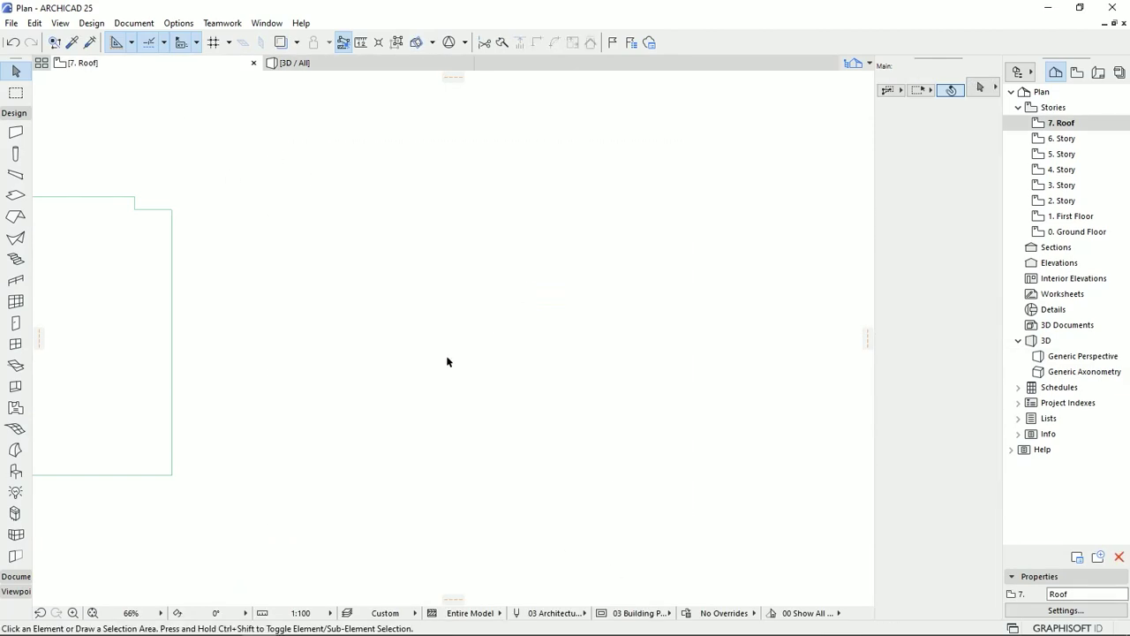
middle_click_drag(101, 277, 594, 265)
scroll(585, 262, "up", 3)
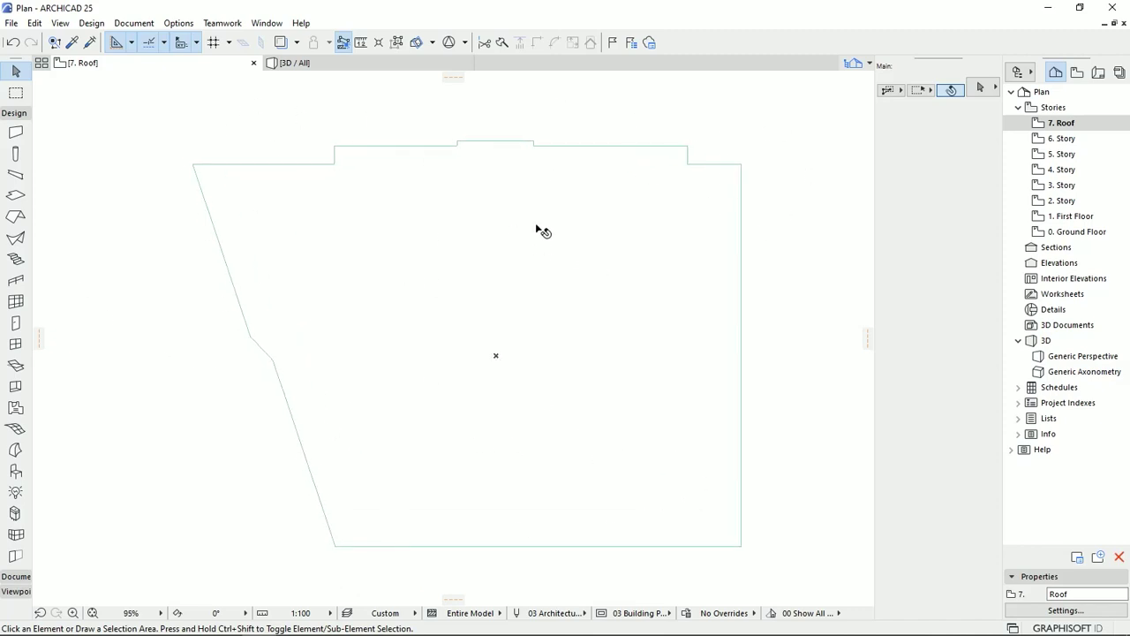
scroll(536, 140, "up", 3)
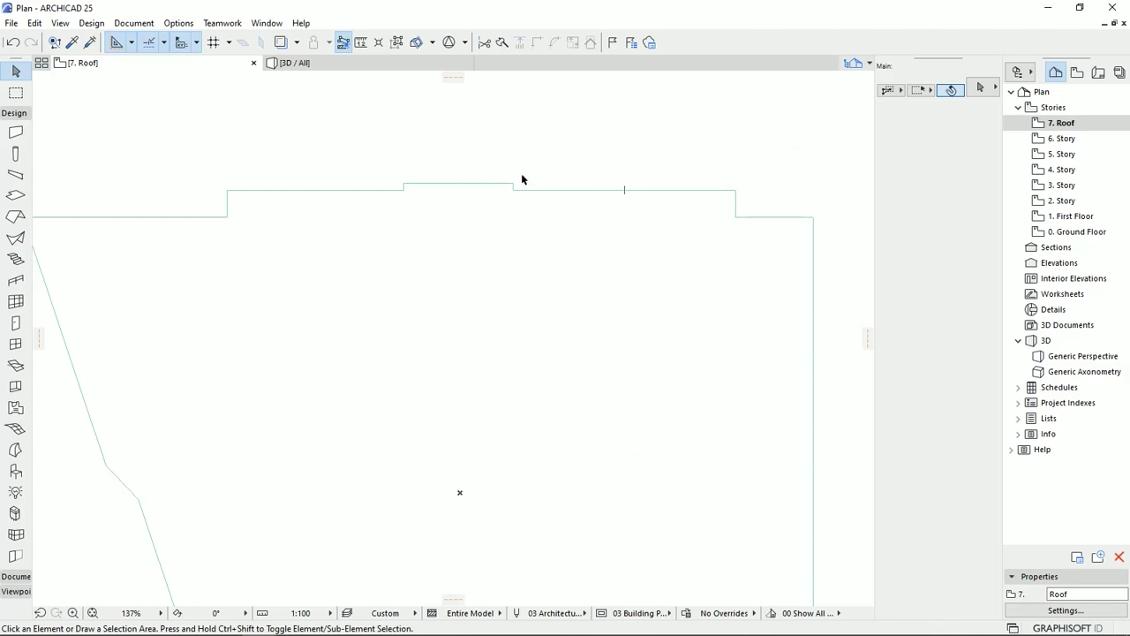
scroll(516, 262, "down", 2)
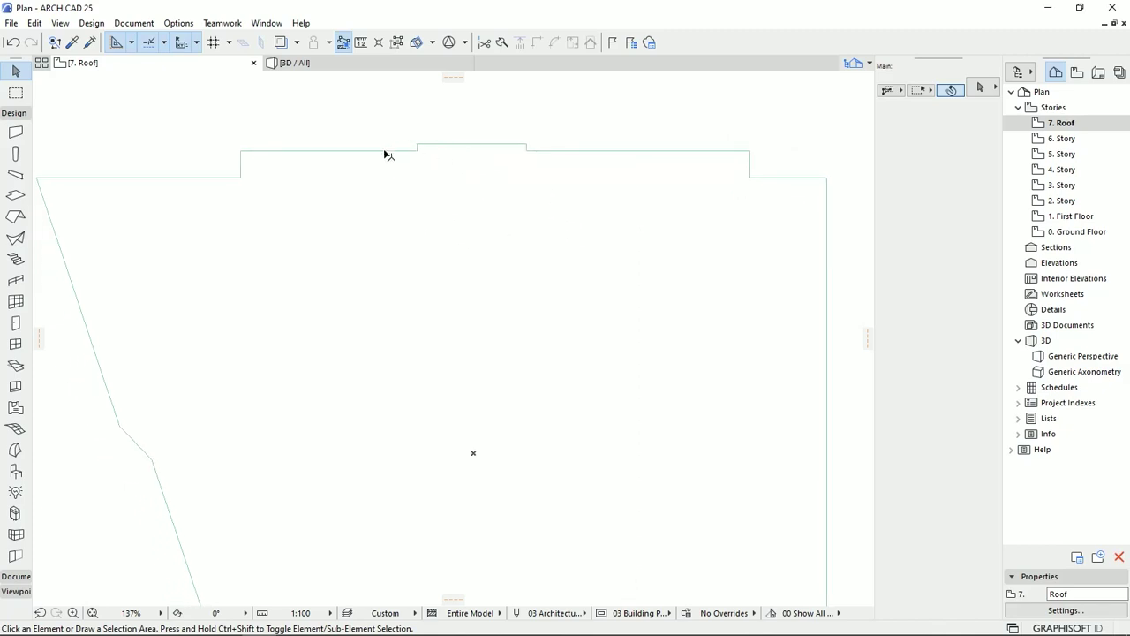
left_click(284, 45)
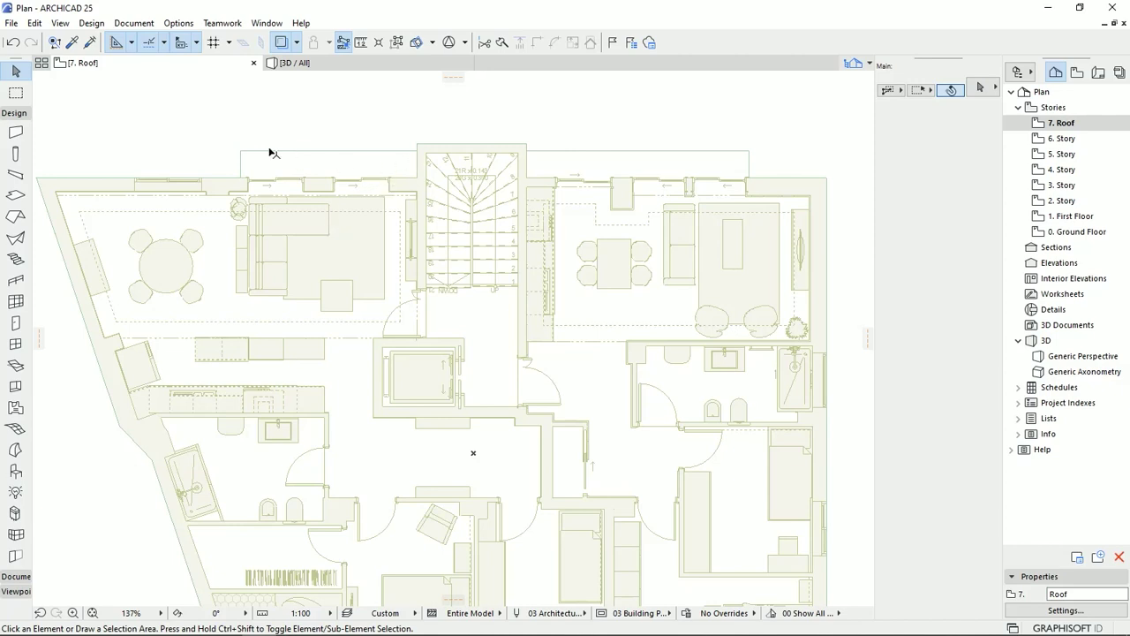
middle_click_drag(694, 167, 676, 250)
Offset the slab's top-left edge upward so it aligns with the right part of the top edge.
left_click(676, 250)
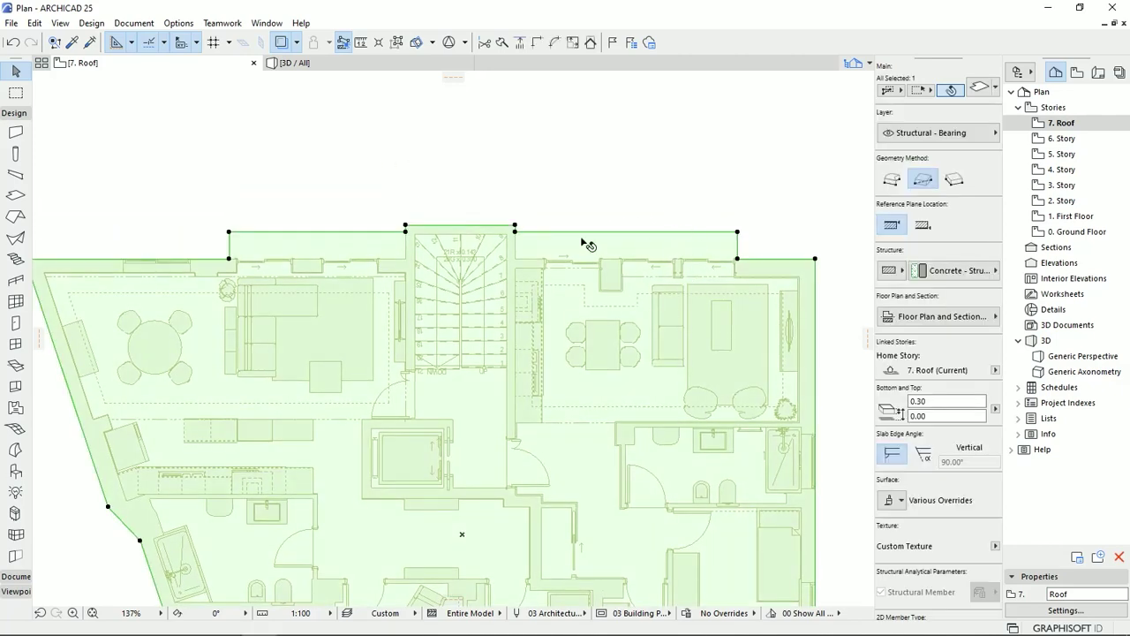
left_click(520, 231)
key("Escape")
left_click(370, 231)
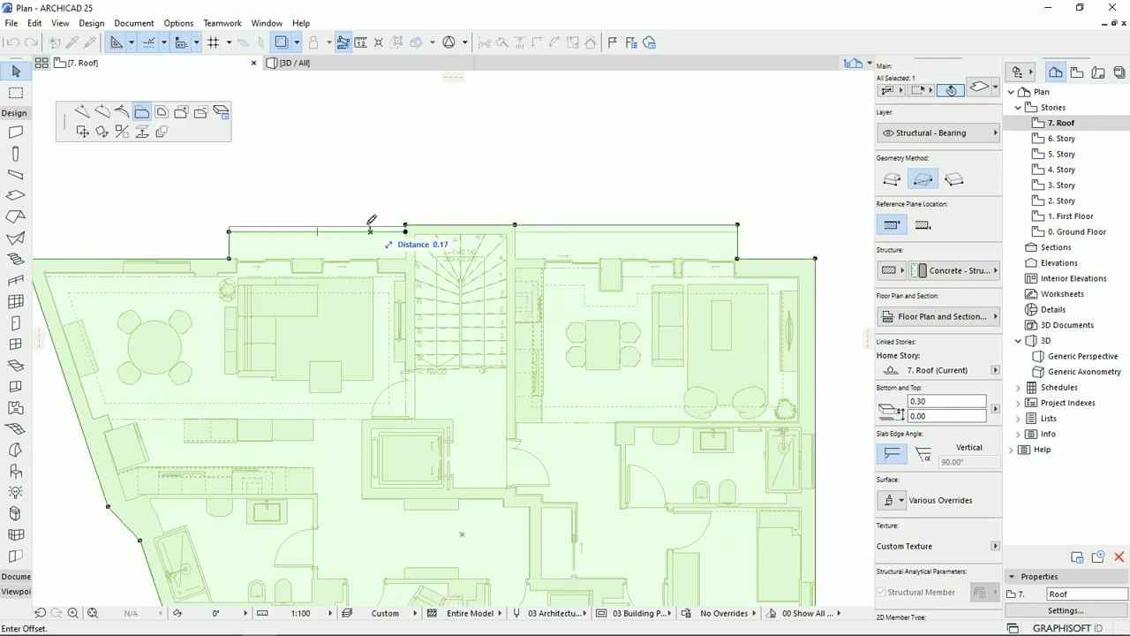
left_click(406, 223)
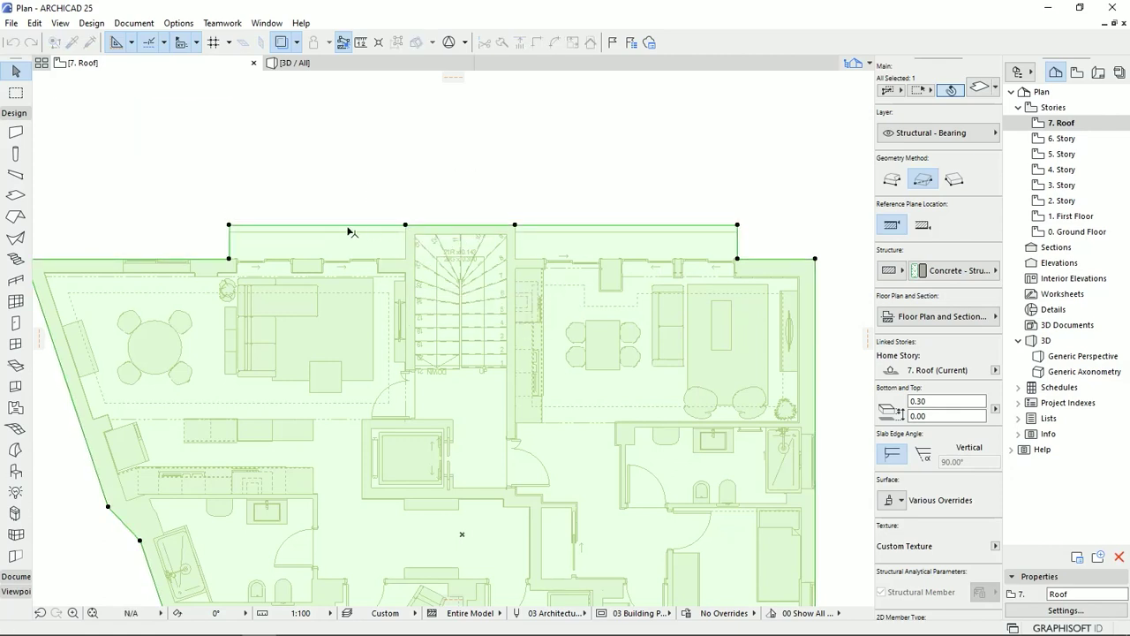
scroll(497, 434, "down", 3)
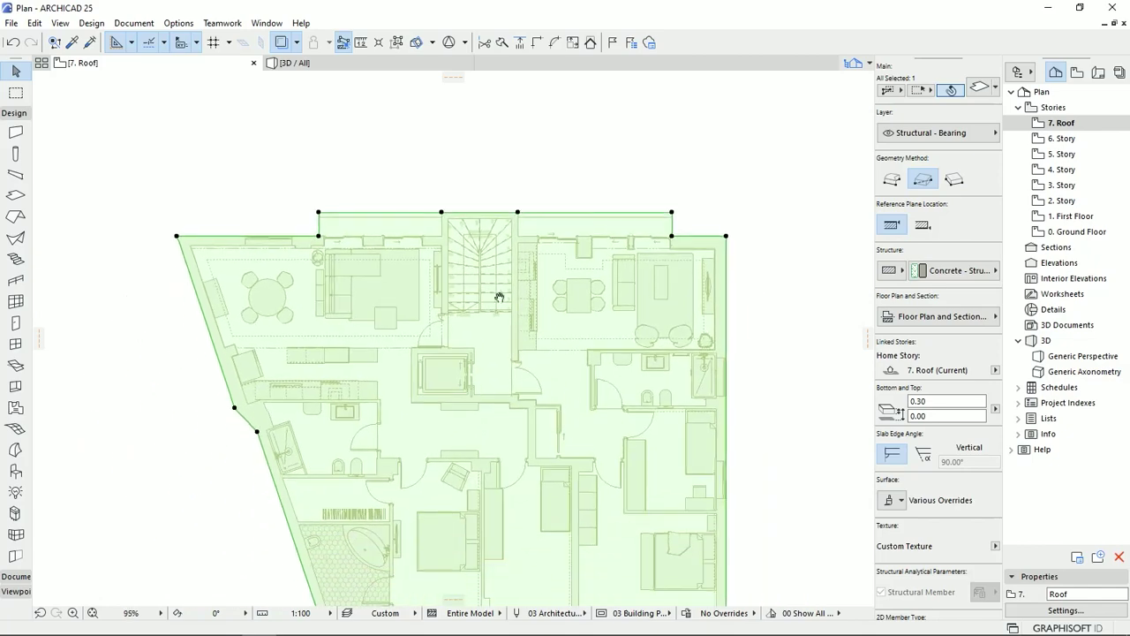
key("Escape")
middle_click_drag(536, 369, 504, 273)
scroll(504, 273, "down", 2)
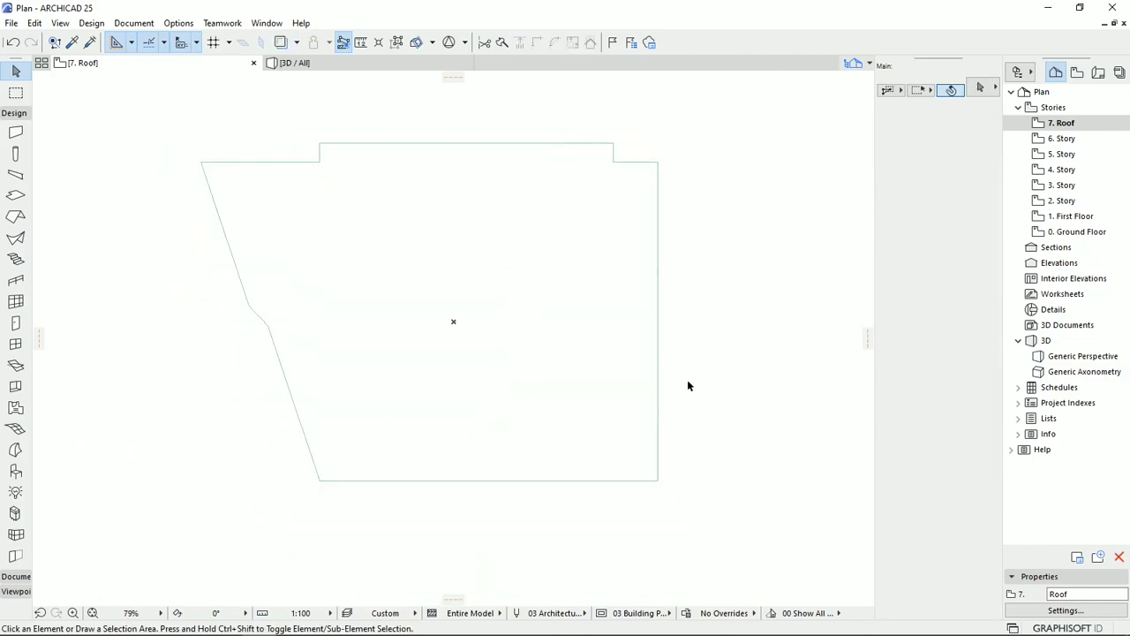
key("r")
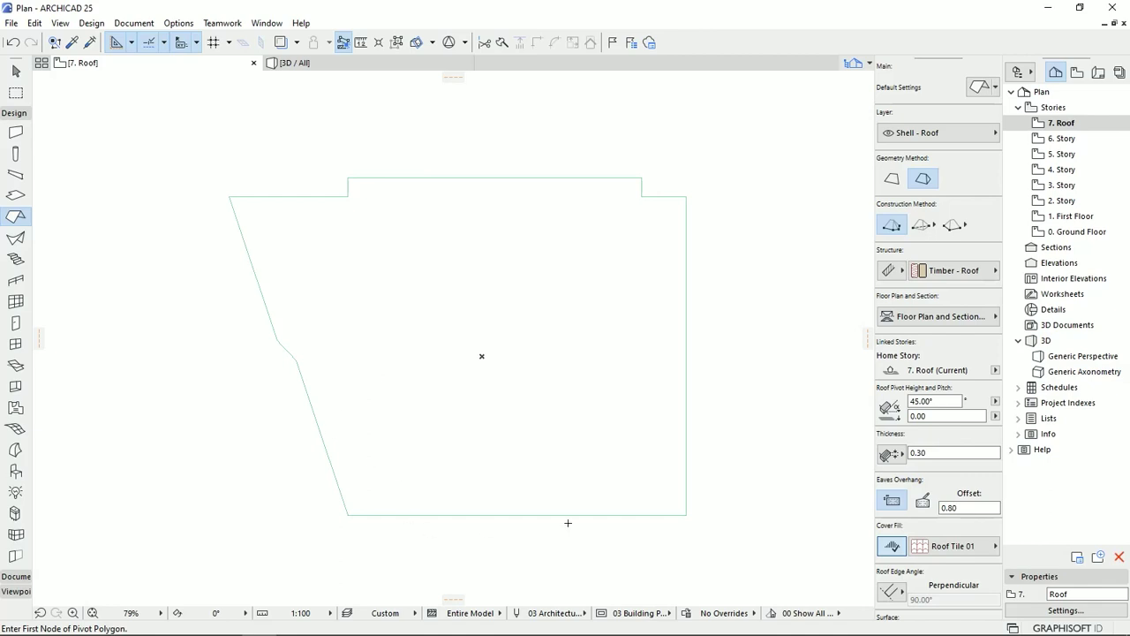
Magic-wand the irregular slab outline into a 30° hip roof with vertical edges and 0.80 overhang.
left_click(922, 400)
left_click_drag(931, 451, 922, 454)
type("30")
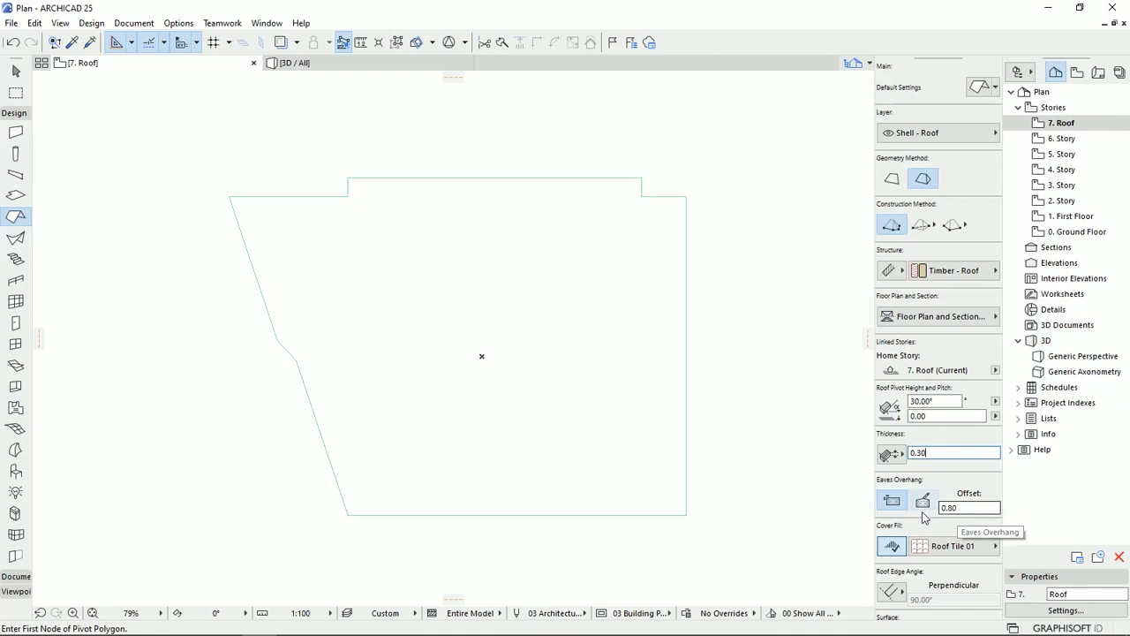
left_click(889, 595)
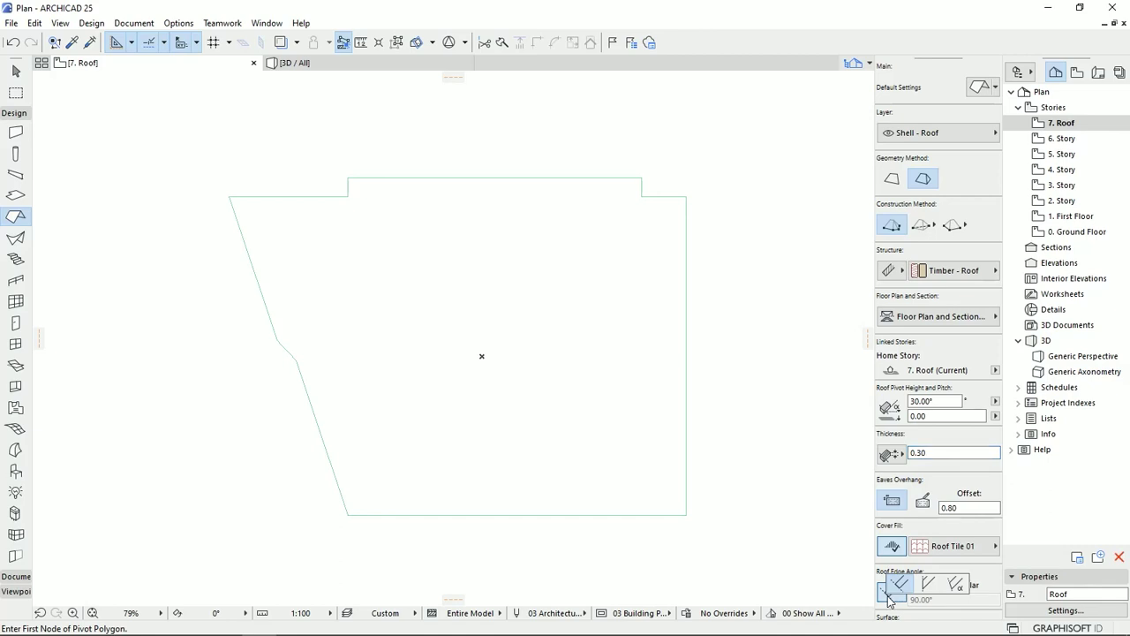
left_click(901, 582)
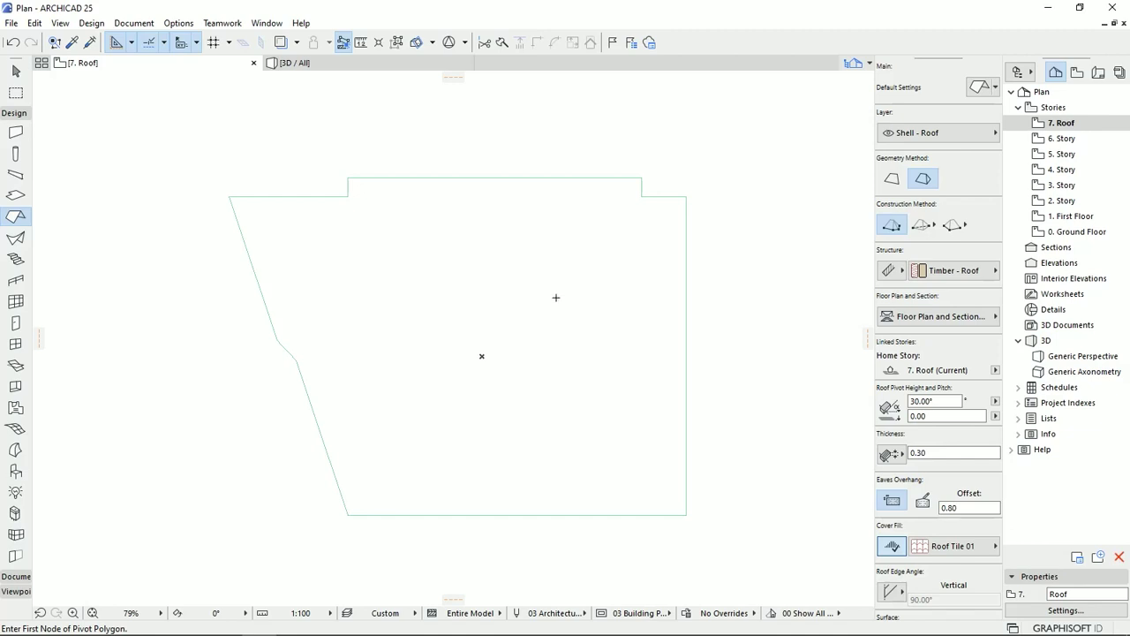
left_click(562, 305)
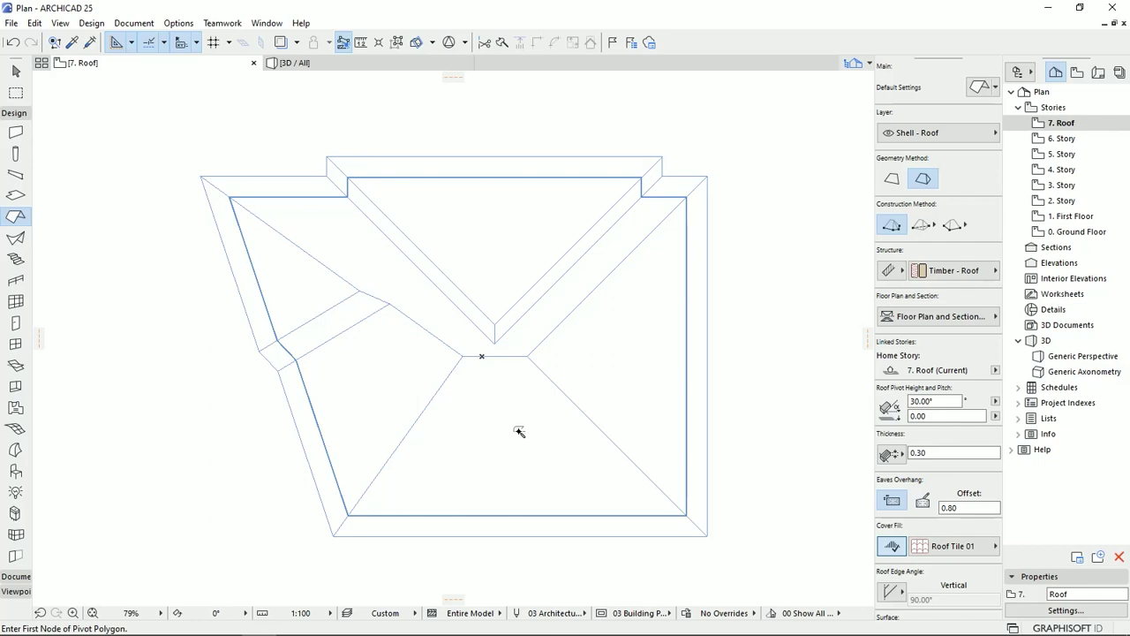
left_click(339, 64)
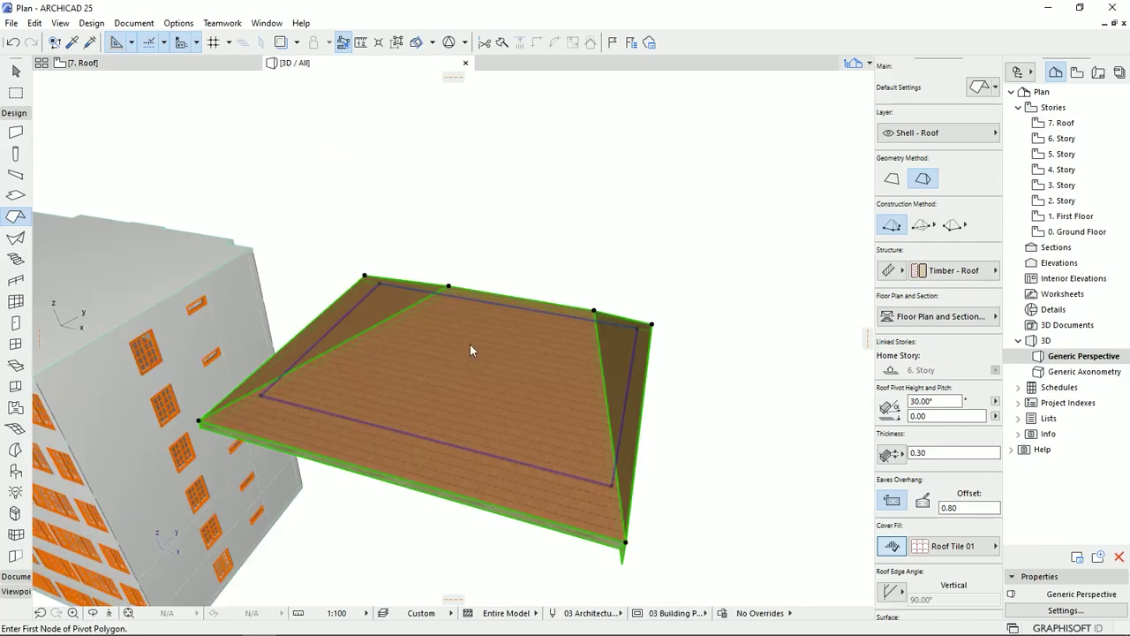
Change the multi-plane roof's eaves overhang from 0.80 to 0 in the Info Box.
middle_click_drag(471, 414, 583, 427, "shift")
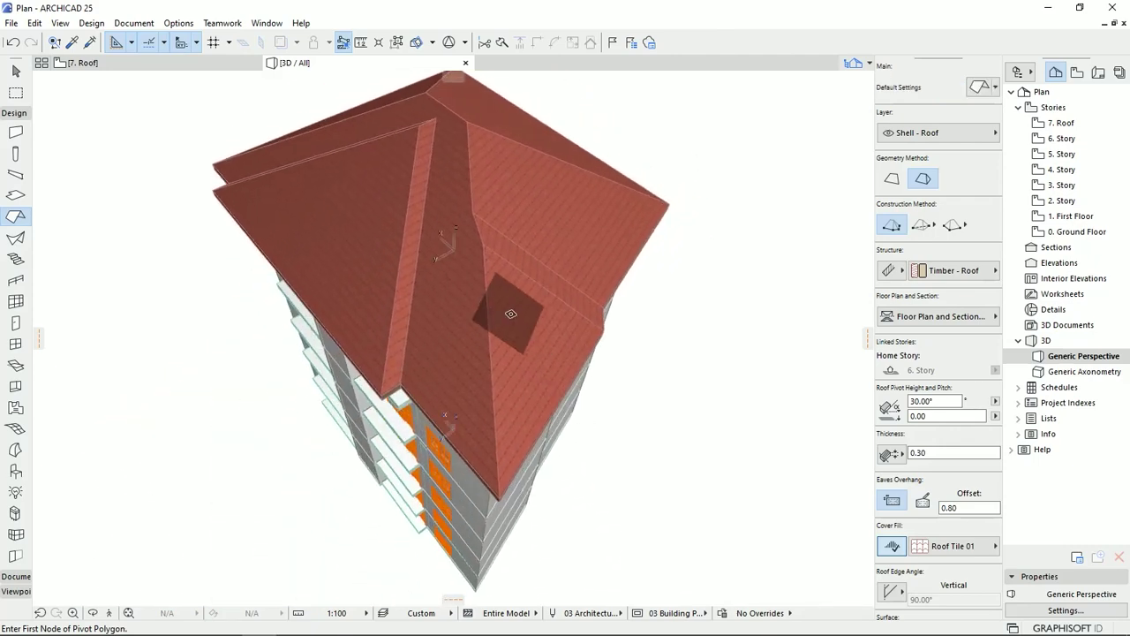
left_click(490, 318)
key("Tab")
key("Tab")
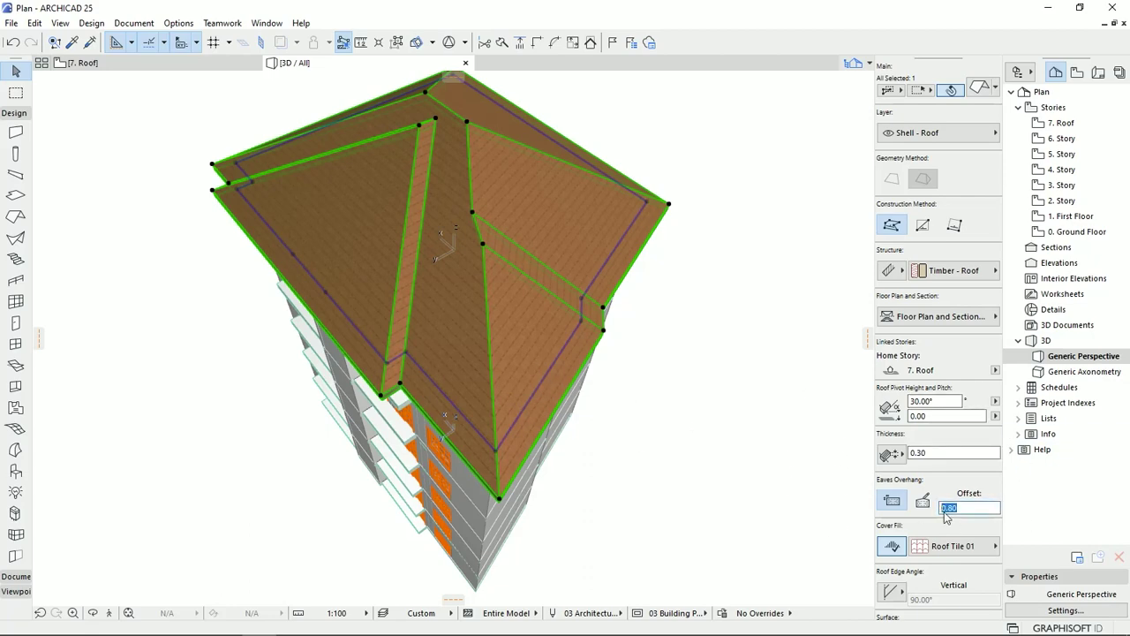
type("0")
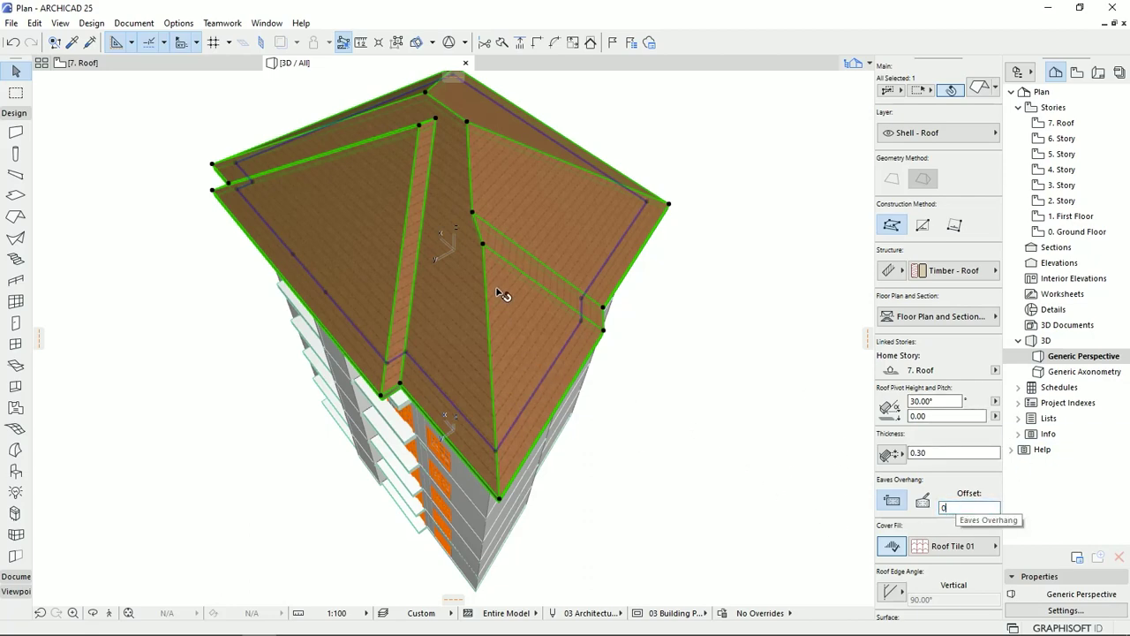
key("Return")
key("Escape")
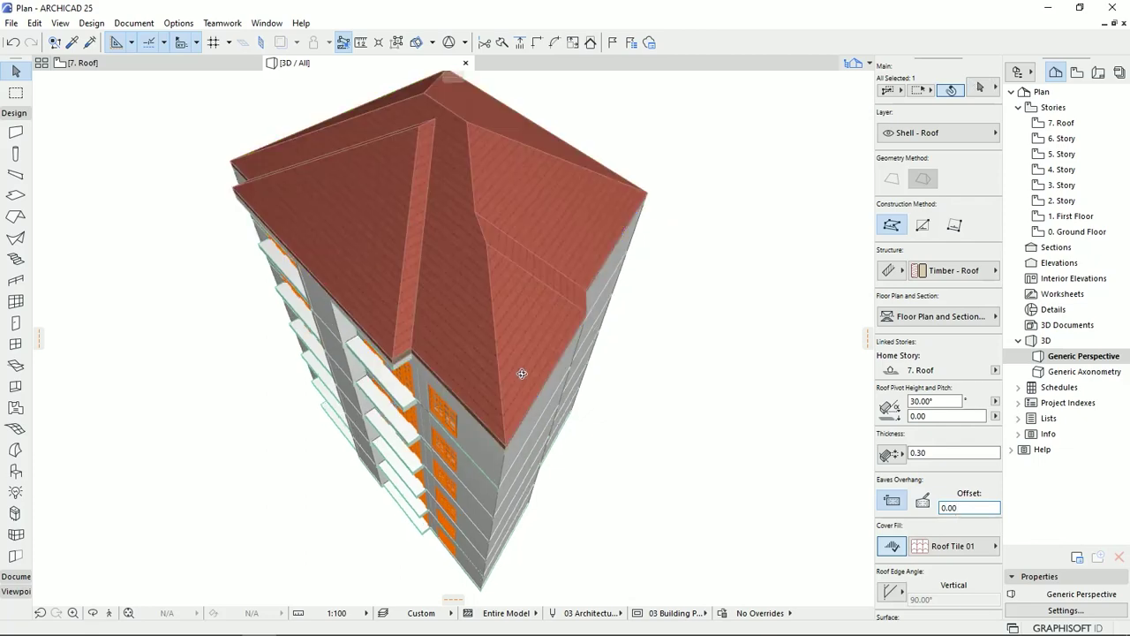
middle_click_drag(521, 374, 602, 306, "shift")
scroll(618, 300, "up", 5)
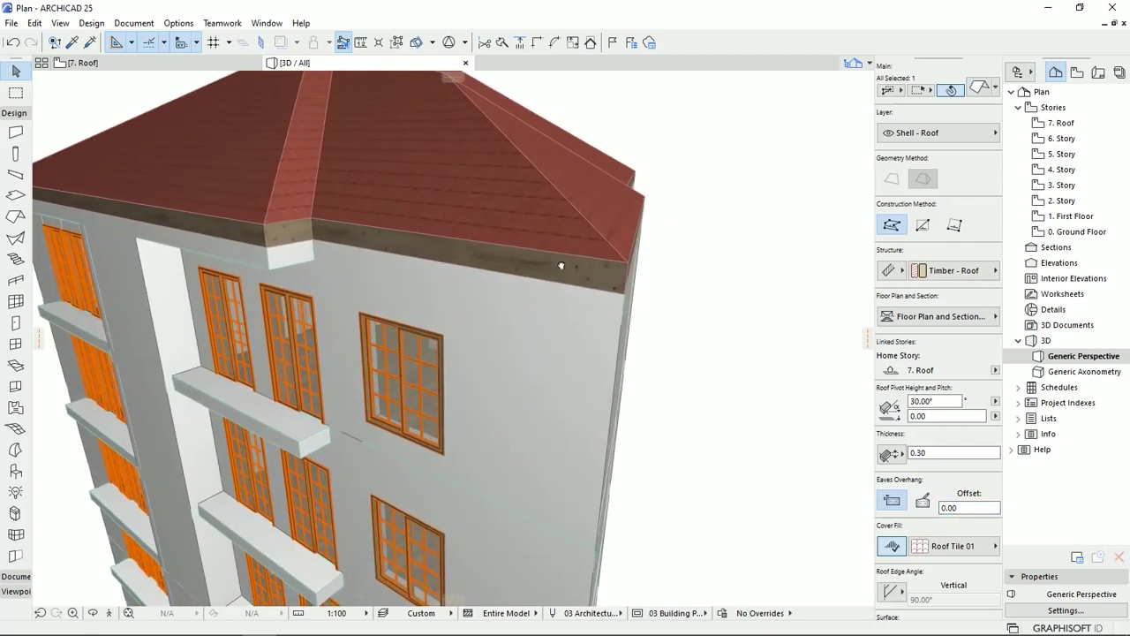
Orbit around the flush roof corners in 3D, then return to the 7. Roof plan fitted to the roof.
middle_click_drag(530, 330, 528, 353, "shift")
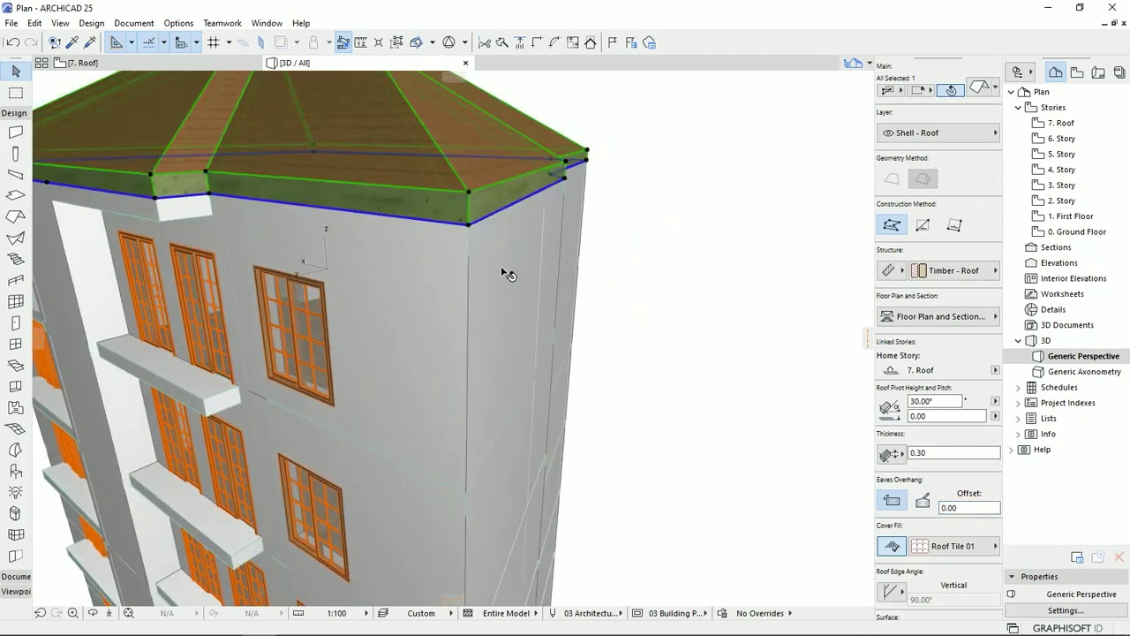
scroll(512, 326, "down", 5)
middle_click_drag(436, 356, 659, 525, "shift")
middle_click_drag(420, 386, 433, 285, "shift")
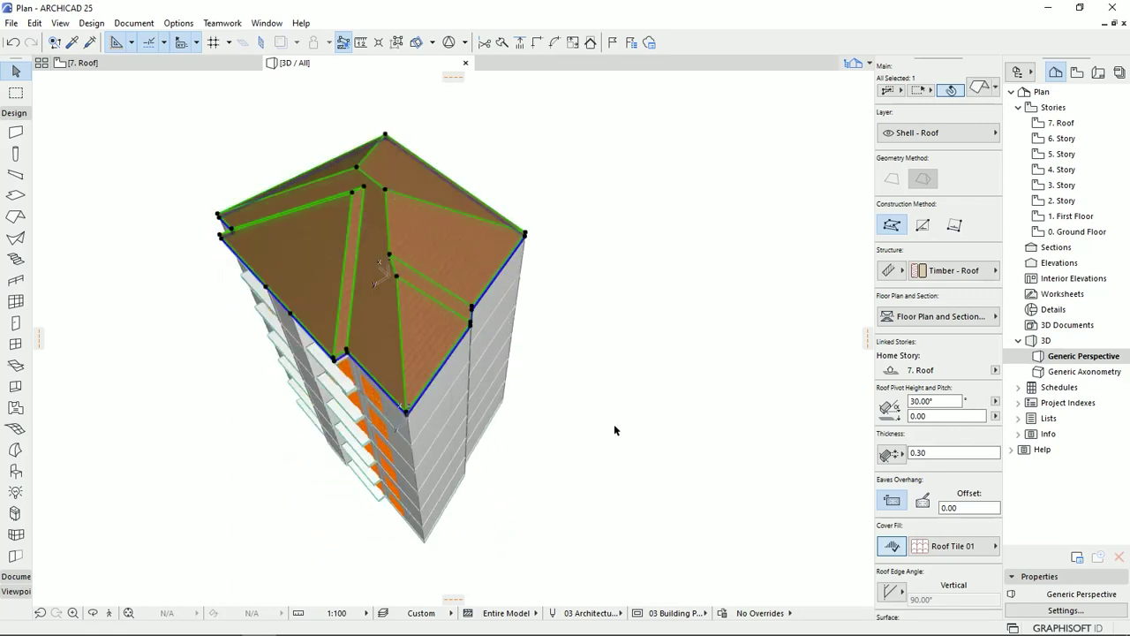
scroll(446, 281, "up", 5)
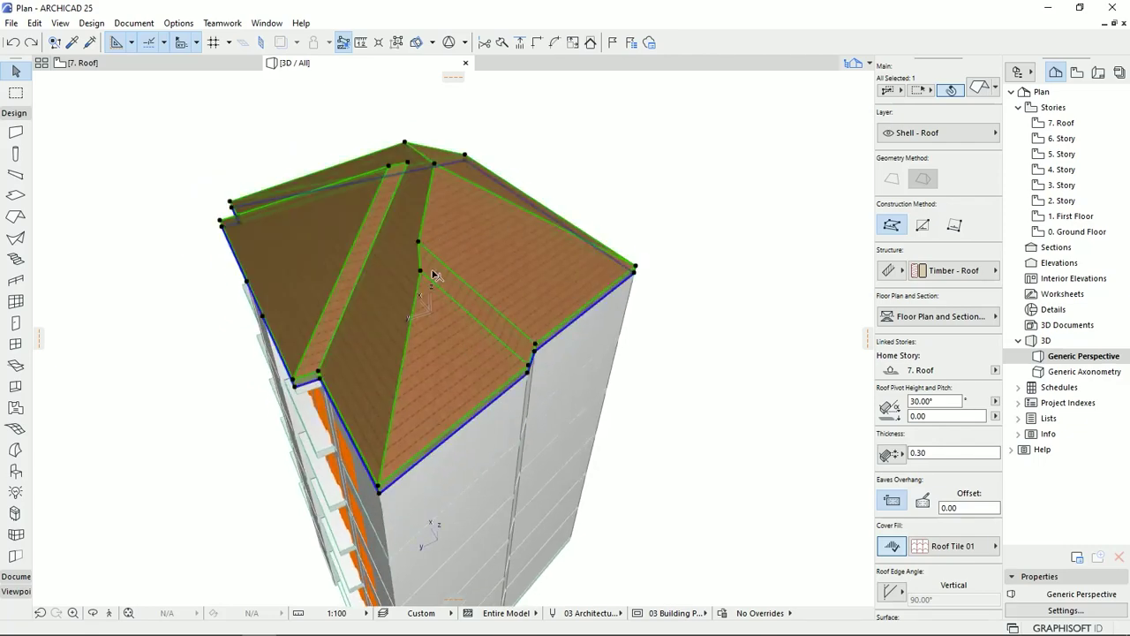
middle_click_drag(474, 264, 503, 287, "shift")
left_click(181, 67)
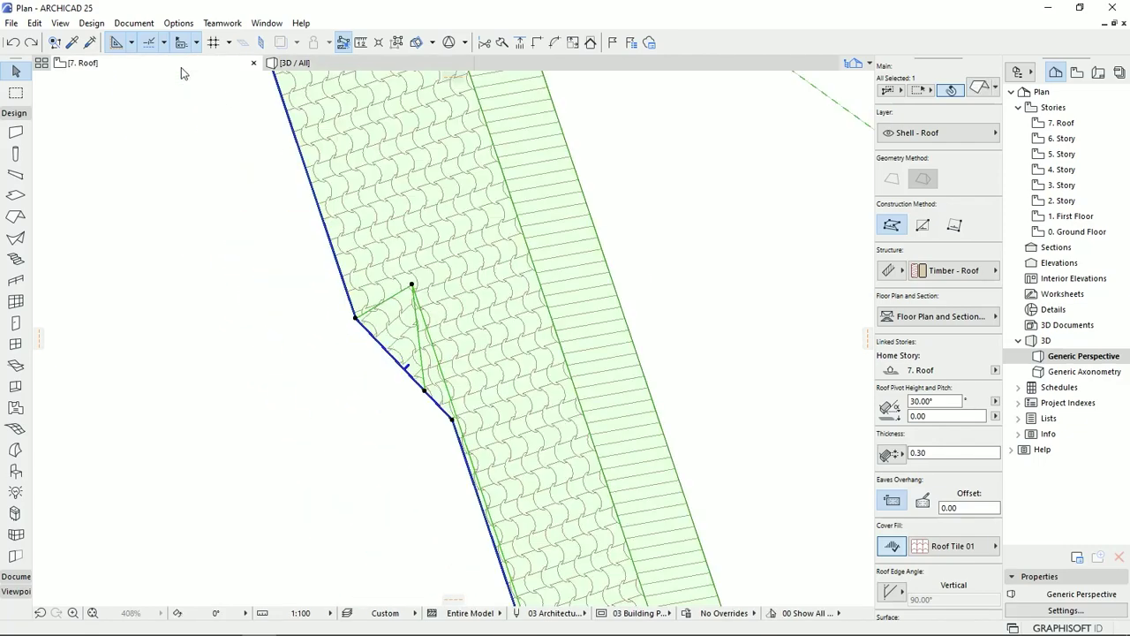
scroll(280, 330, "down", 8)
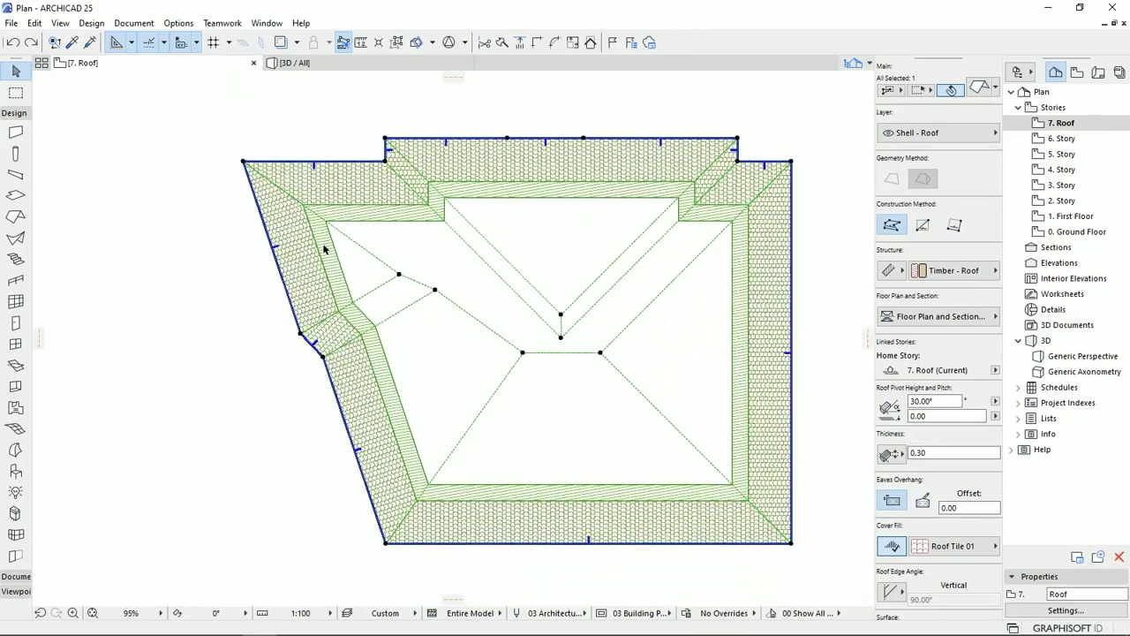
scroll(327, 366, "up", 2)
scroll(516, 357, "down", 2)
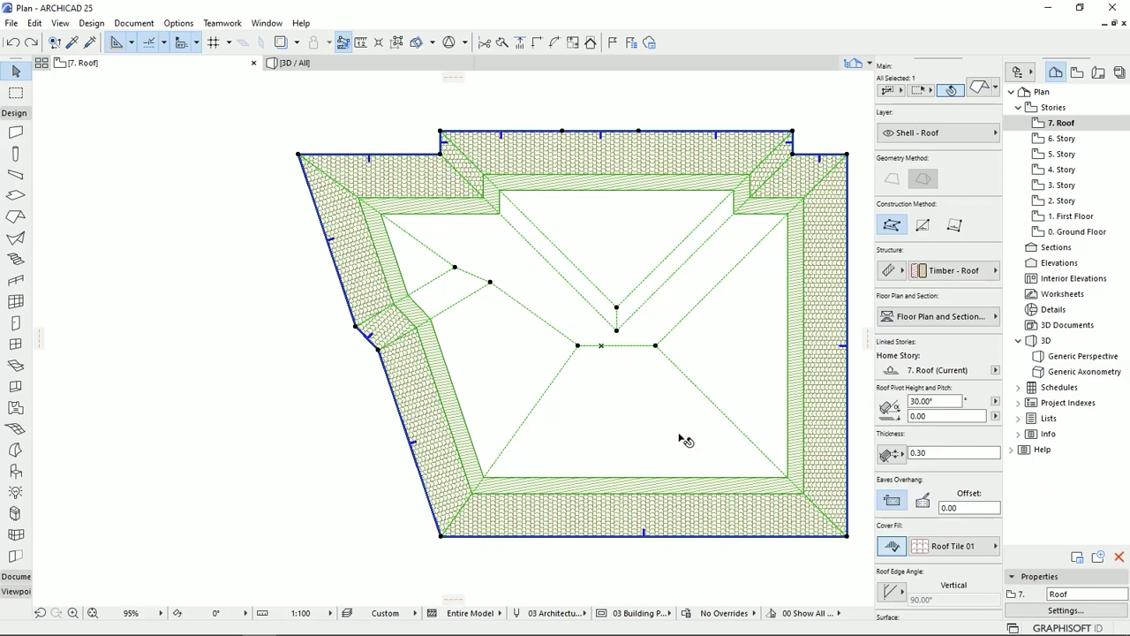
Undo the last edit and offset the roof's left edge slightly outward.
key("ctrl+z")
left_click(338, 263)
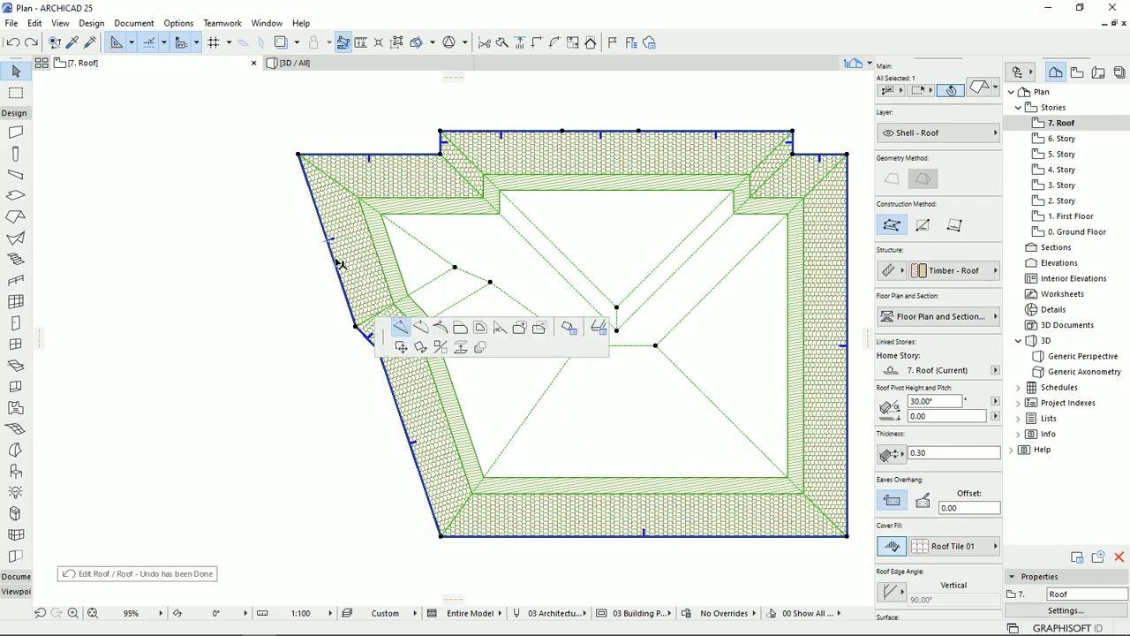
left_click(477, 327)
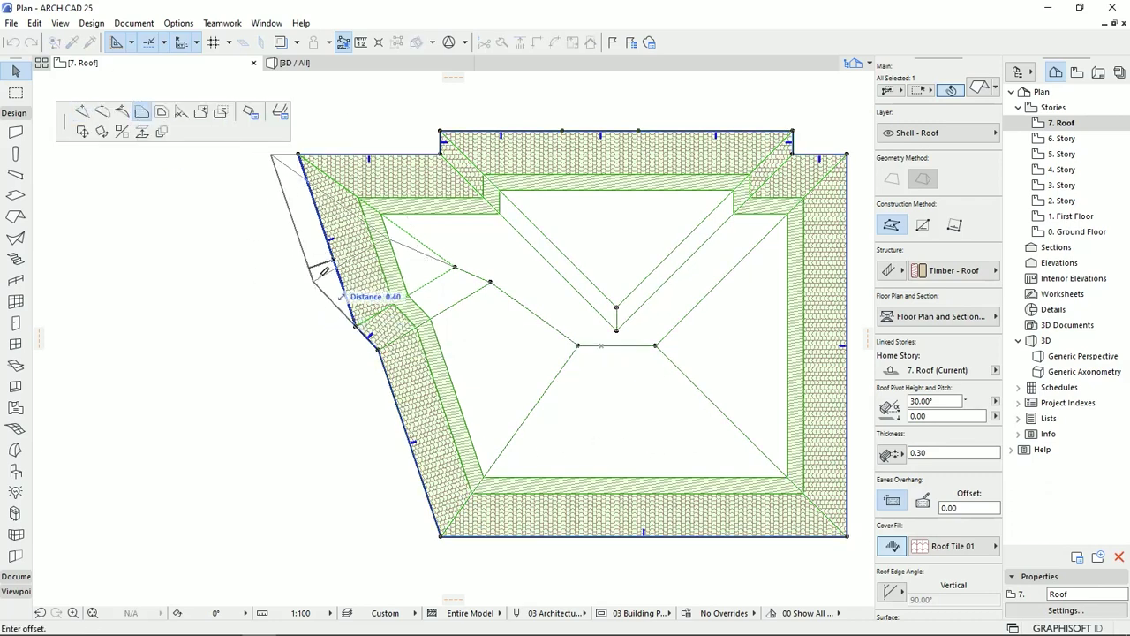
left_click(381, 349)
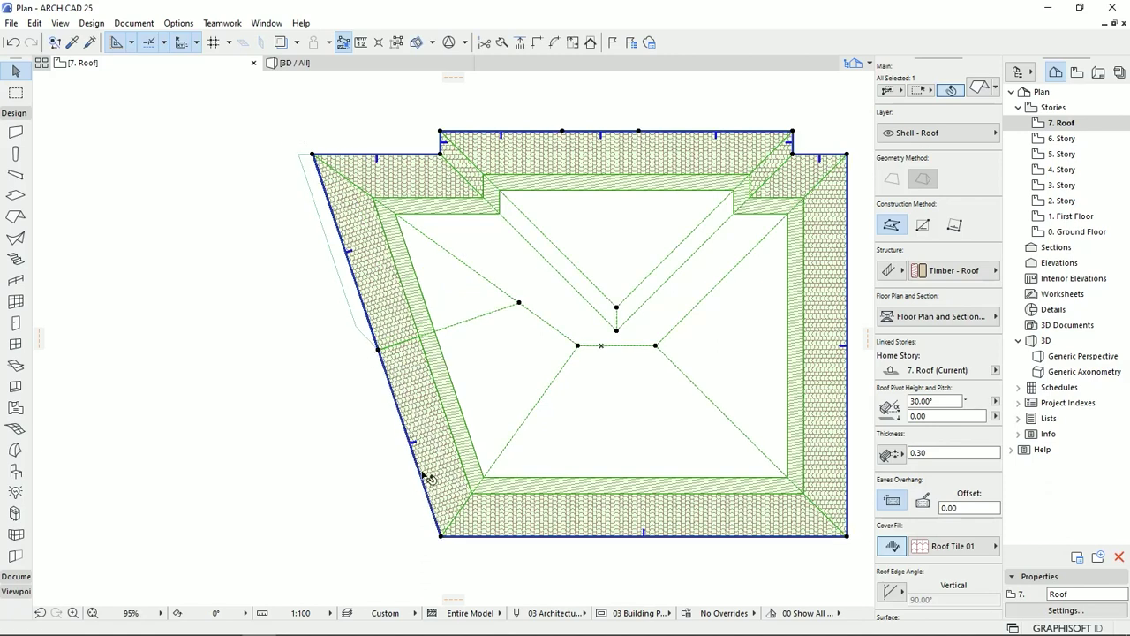
Reposition the left-edge node so that side becomes one straight eave line.
scroll(404, 337, "up", 3)
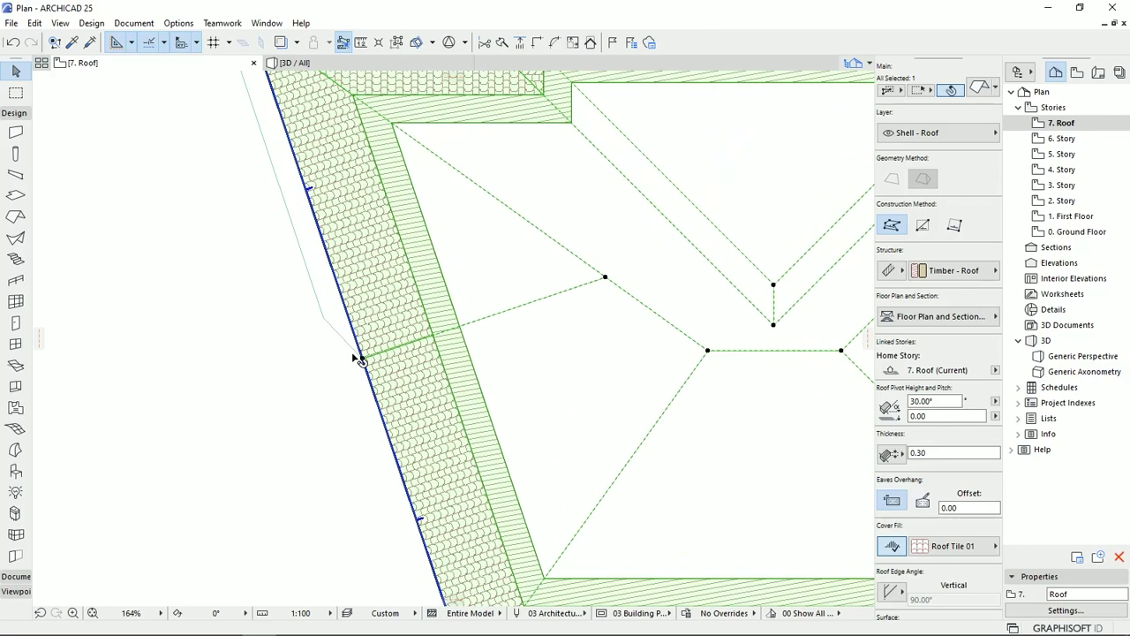
scroll(564, 404, "down", 3)
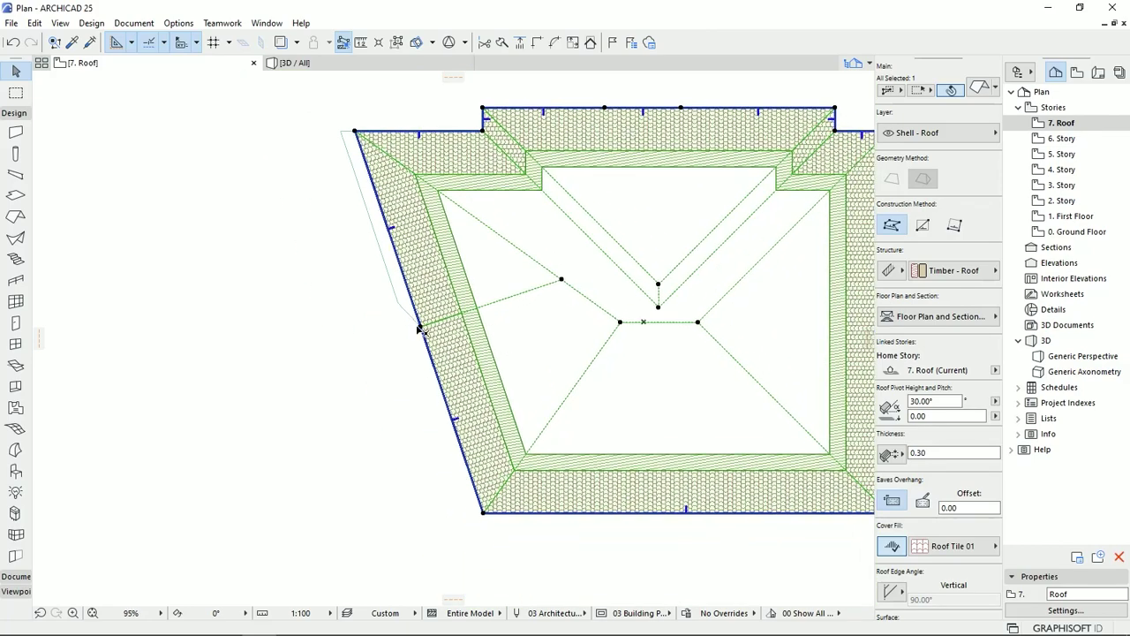
left_click(421, 329)
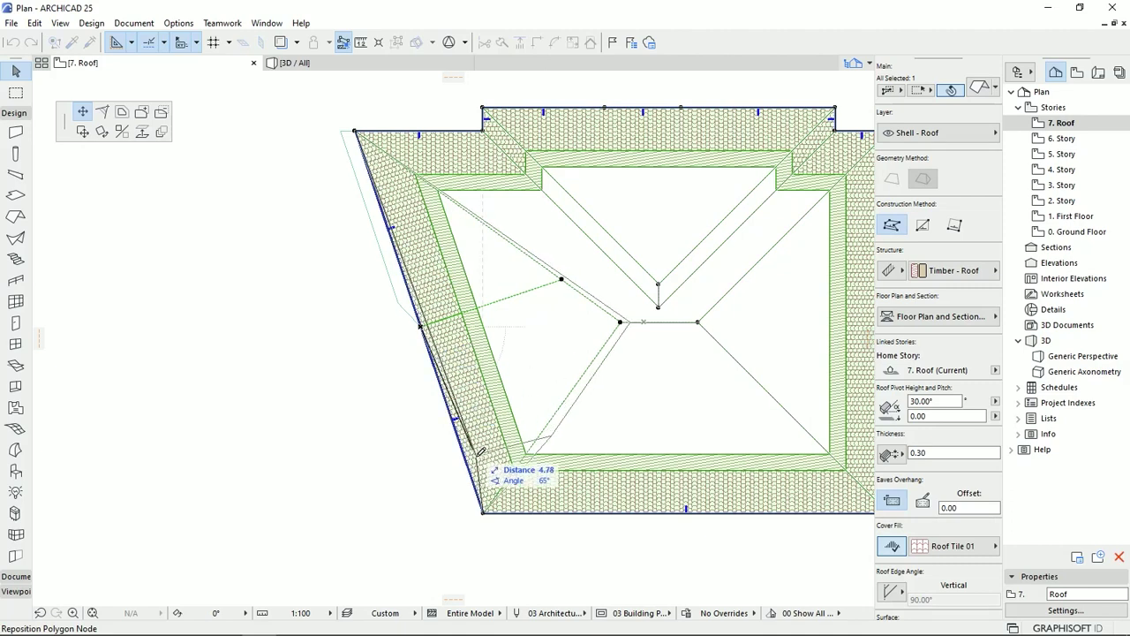
left_click(448, 447)
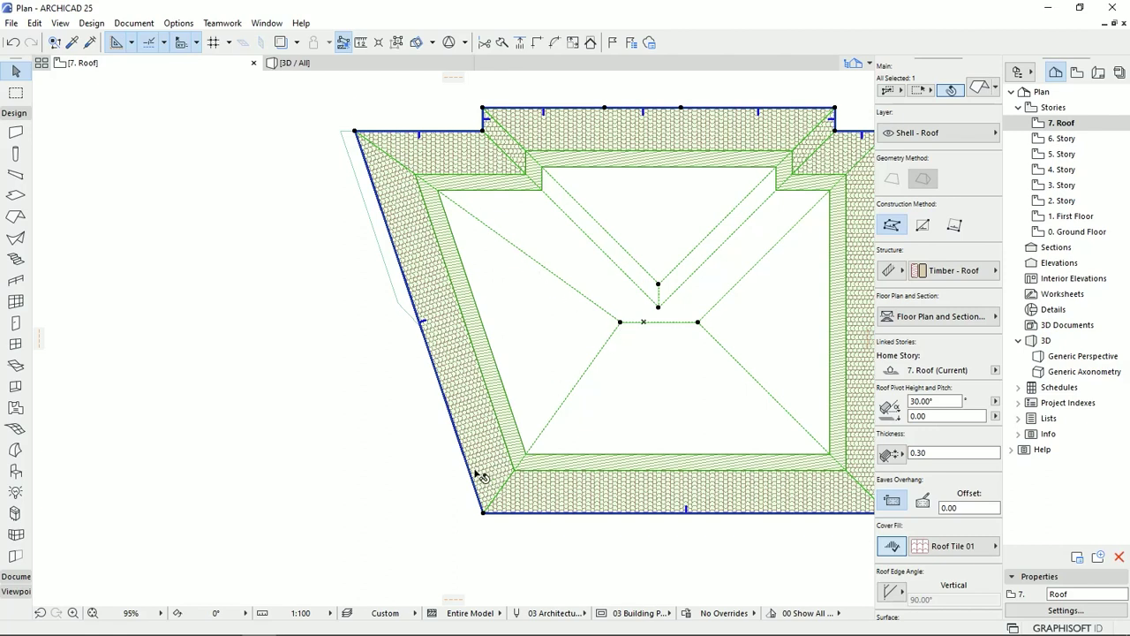
left_click(317, 66)
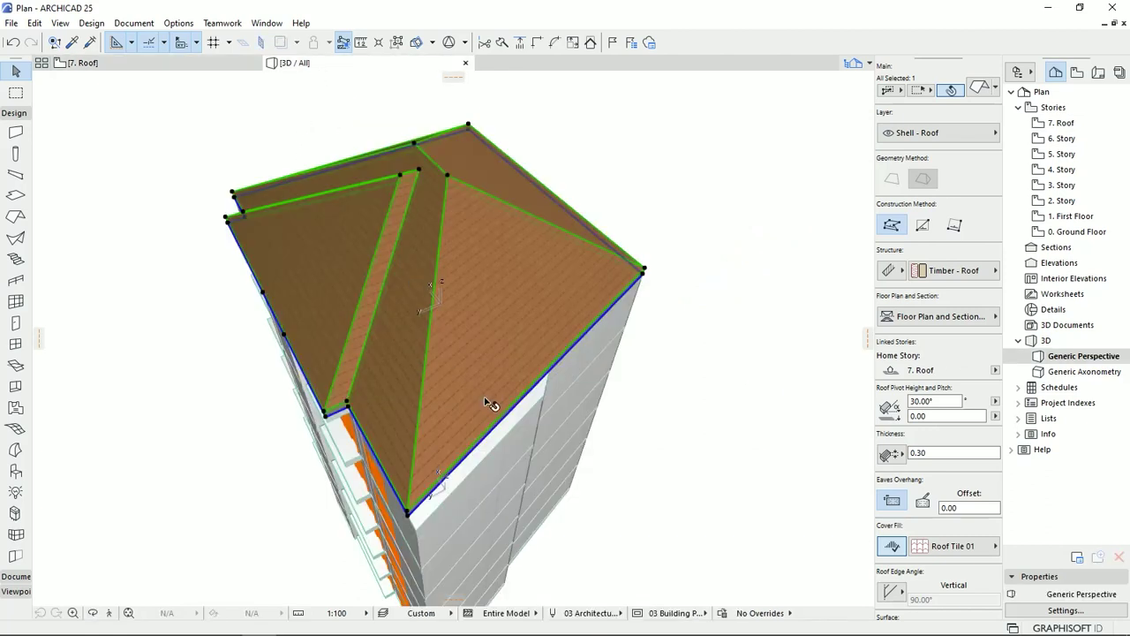
Stretch the ridge horizontally to the right corner, making that hip a 90° gable, then return to 7. Roof.
left_click(450, 178)
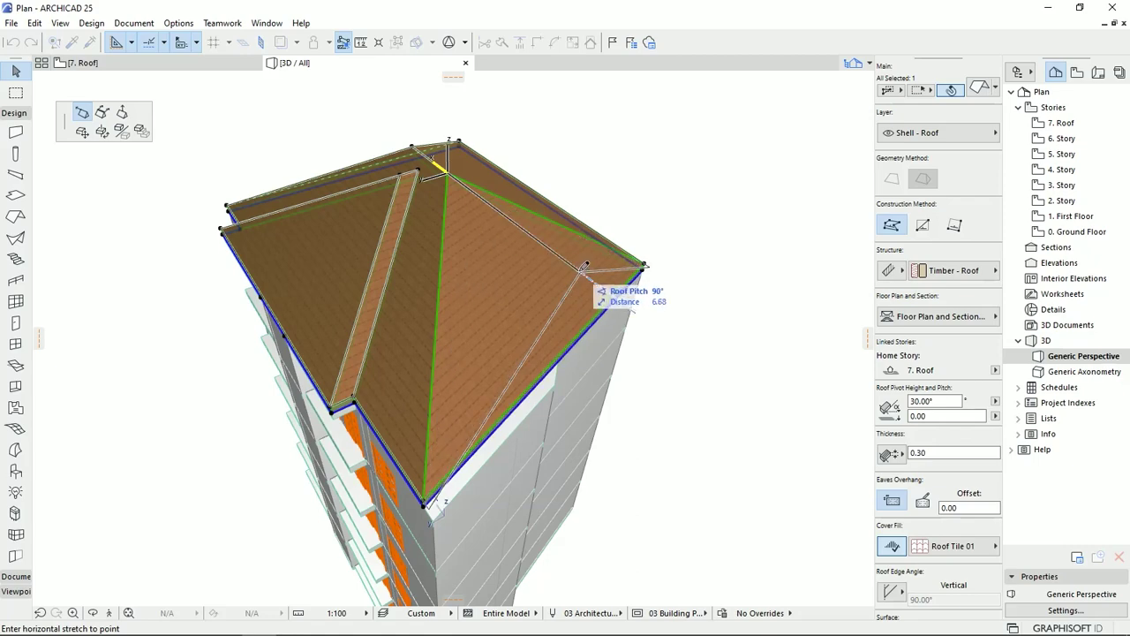
left_click(583, 266)
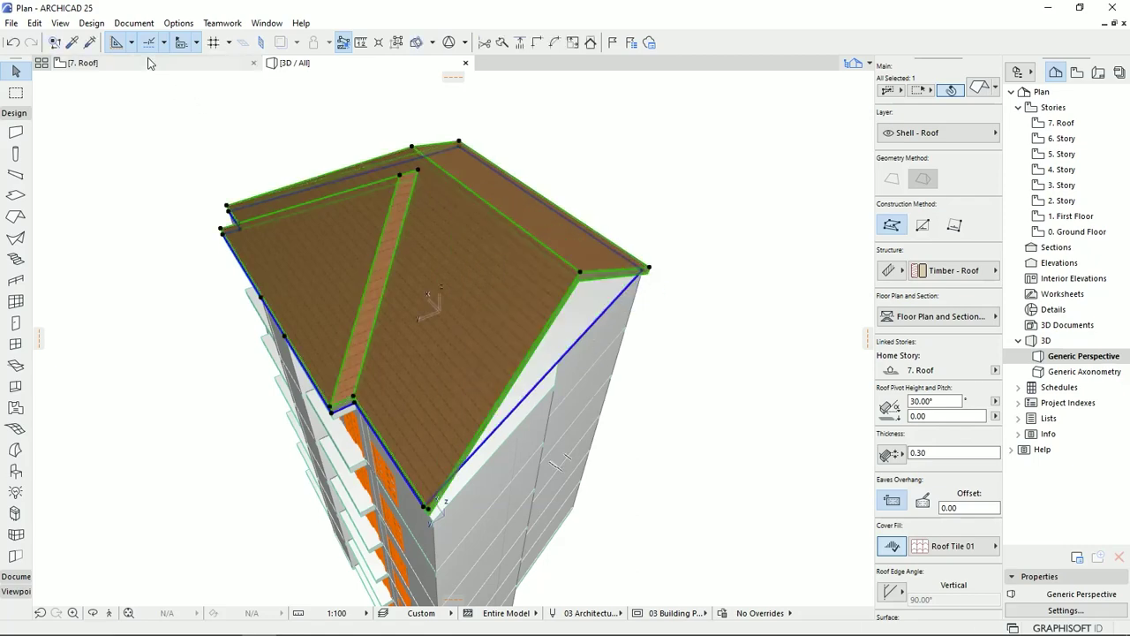
left_click(149, 64)
scroll(409, 304, "up", 3)
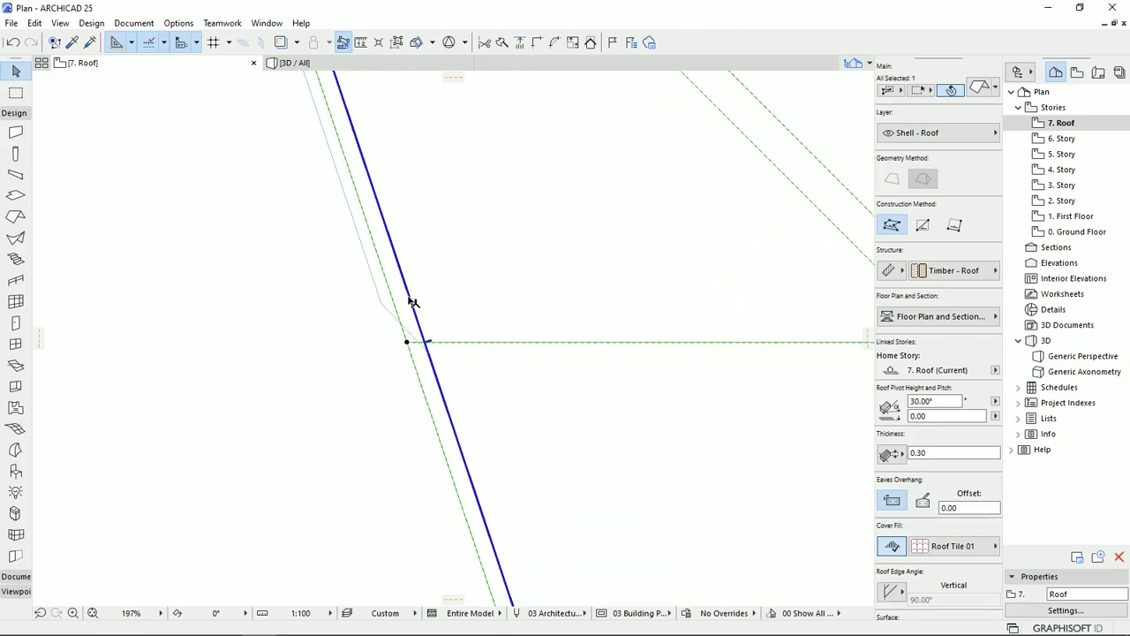
Move nodes on the roof's left edge to new positions along the building outline.
scroll(386, 265, "down", 2)
left_click(389, 265)
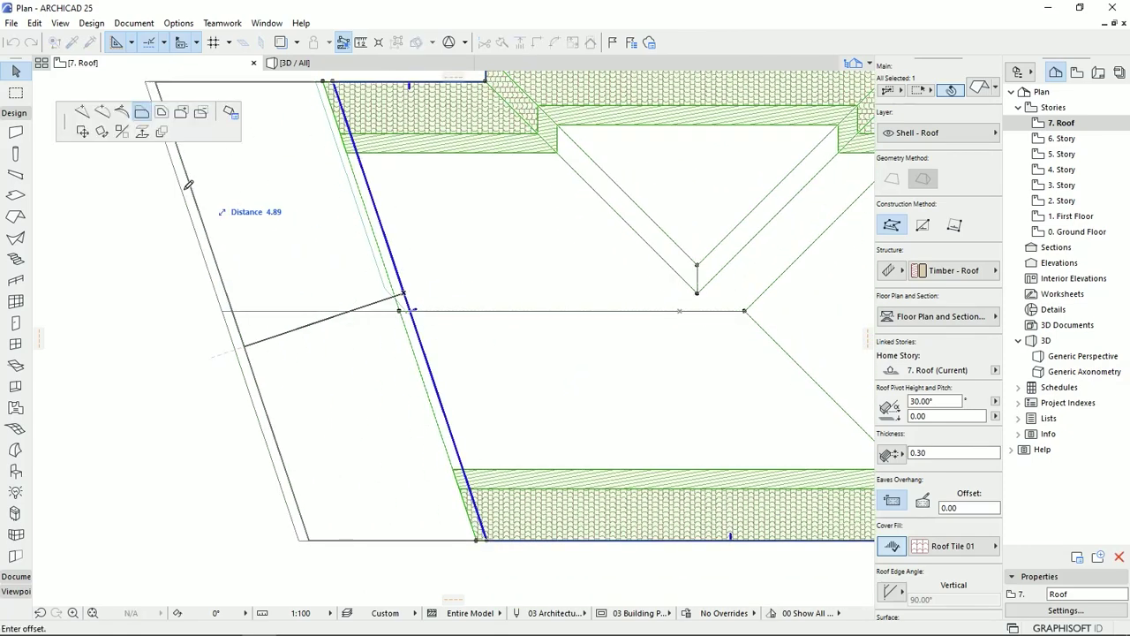
left_click(81, 112)
scroll(417, 310, "up", 4)
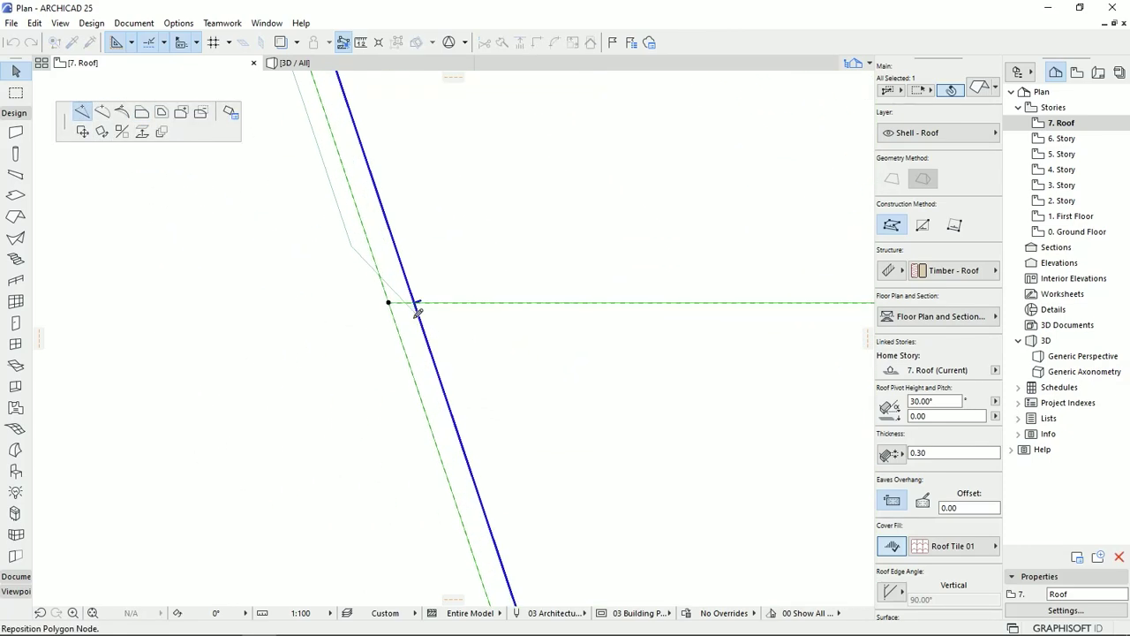
left_click(427, 311)
middle_click_drag(344, 159, 448, 371)
left_click(445, 342)
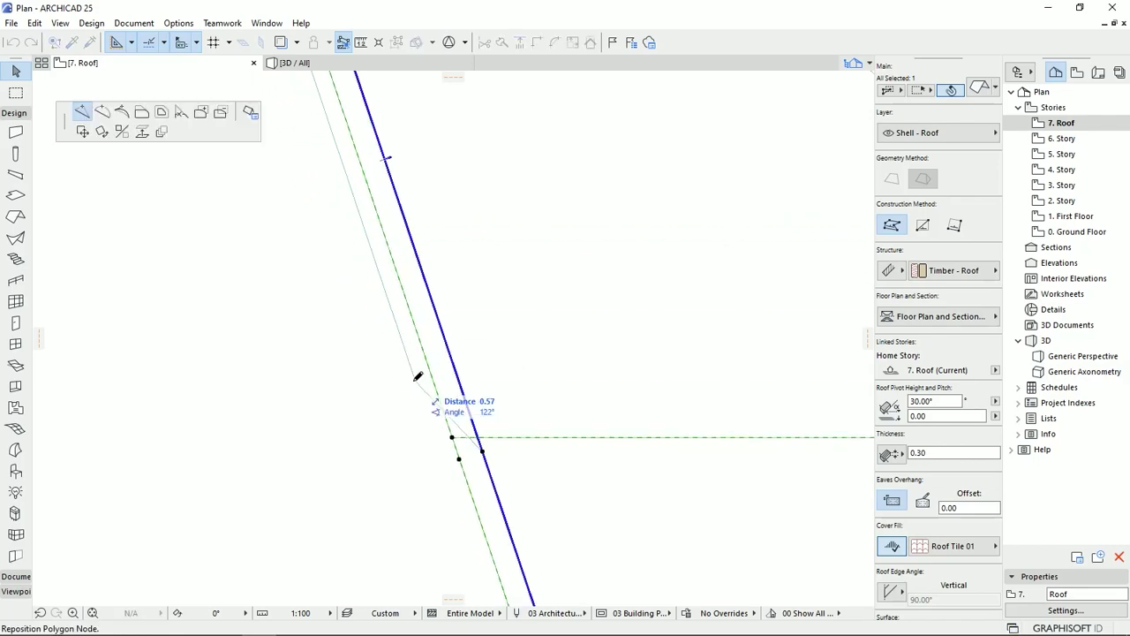
left_click(393, 309)
Shift the roof's left corner node further left.
scroll(395, 281, "down", 3)
scroll(410, 226, "up", 3)
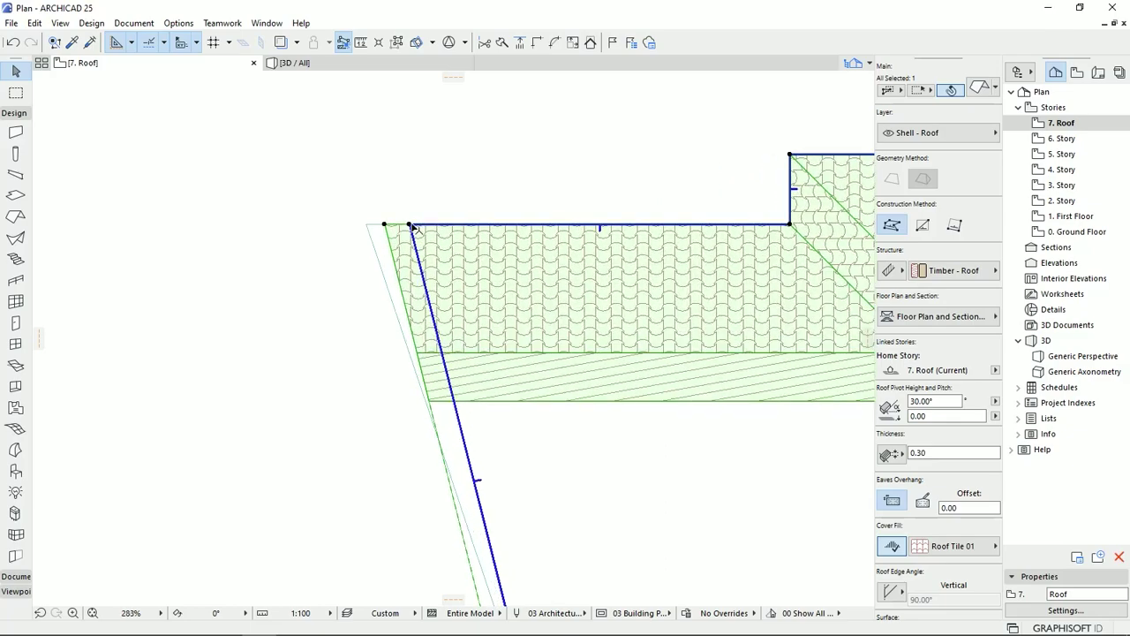
left_click(409, 226)
left_click(366, 223)
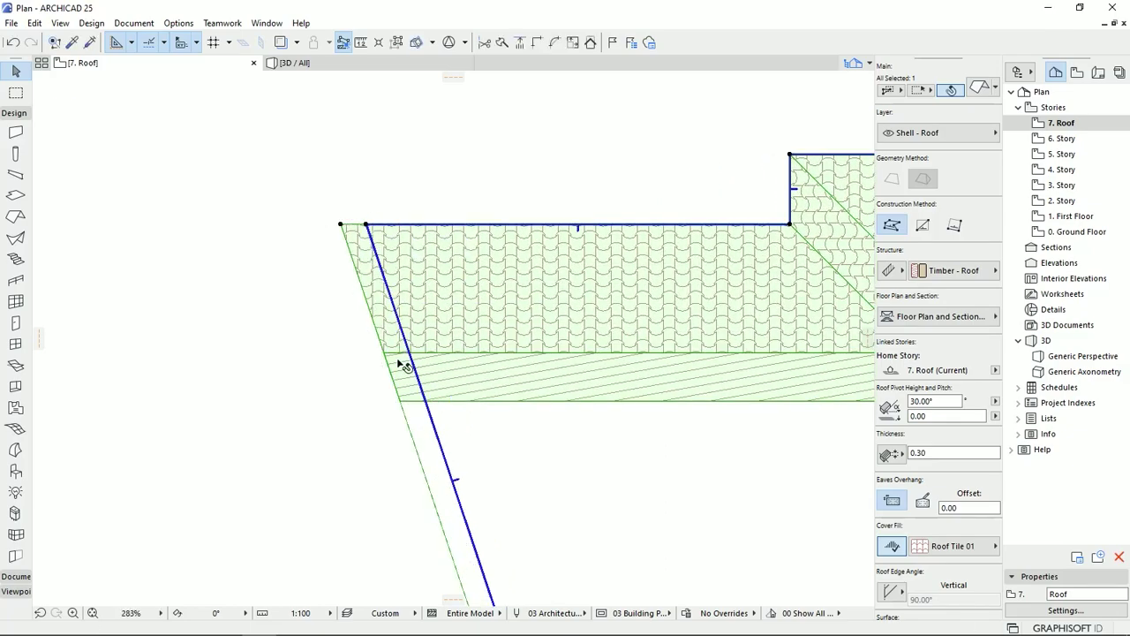
scroll(468, 424, "down", 6)
scroll(391, 222, "down", 4)
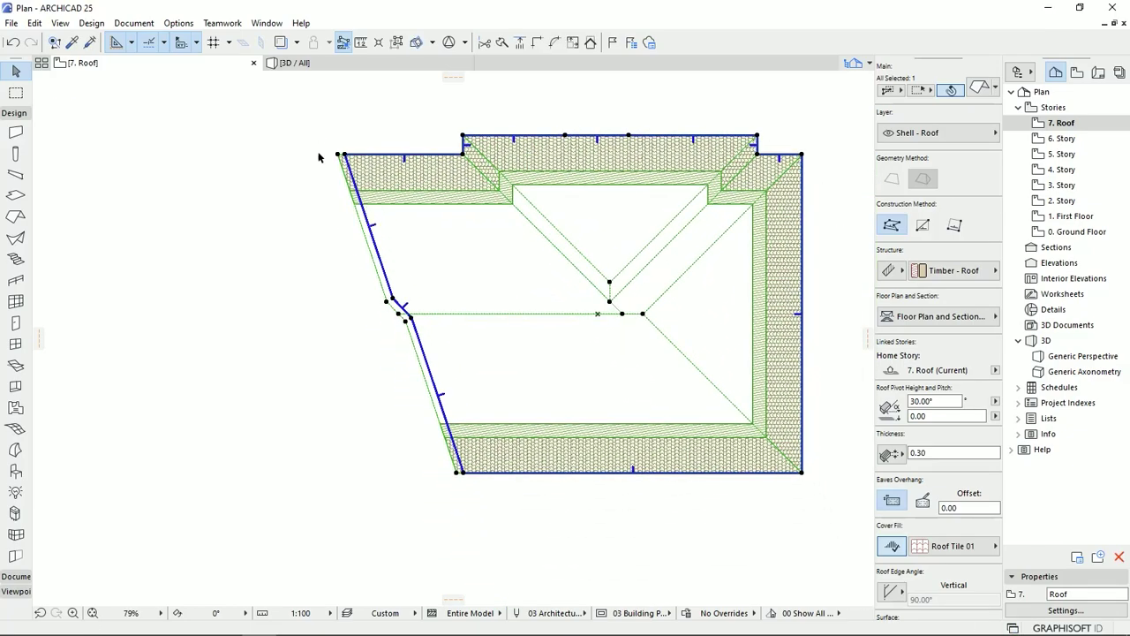
scroll(422, 393, "up", 4)
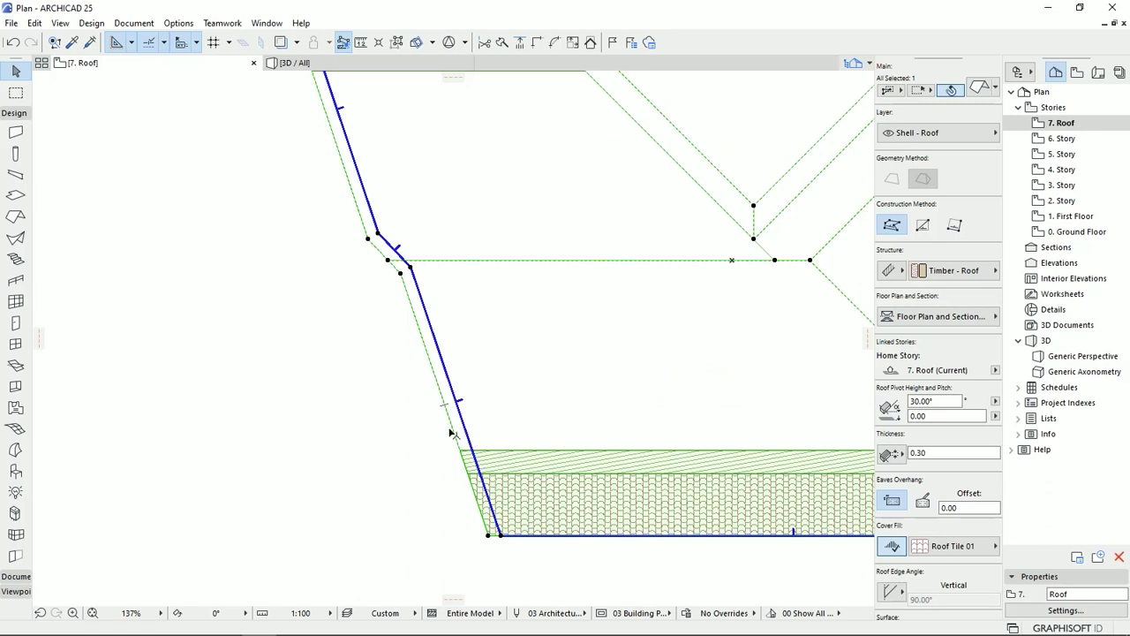
Offset the lower-left roof edge and the short diagonal edge outward.
left_click(450, 423)
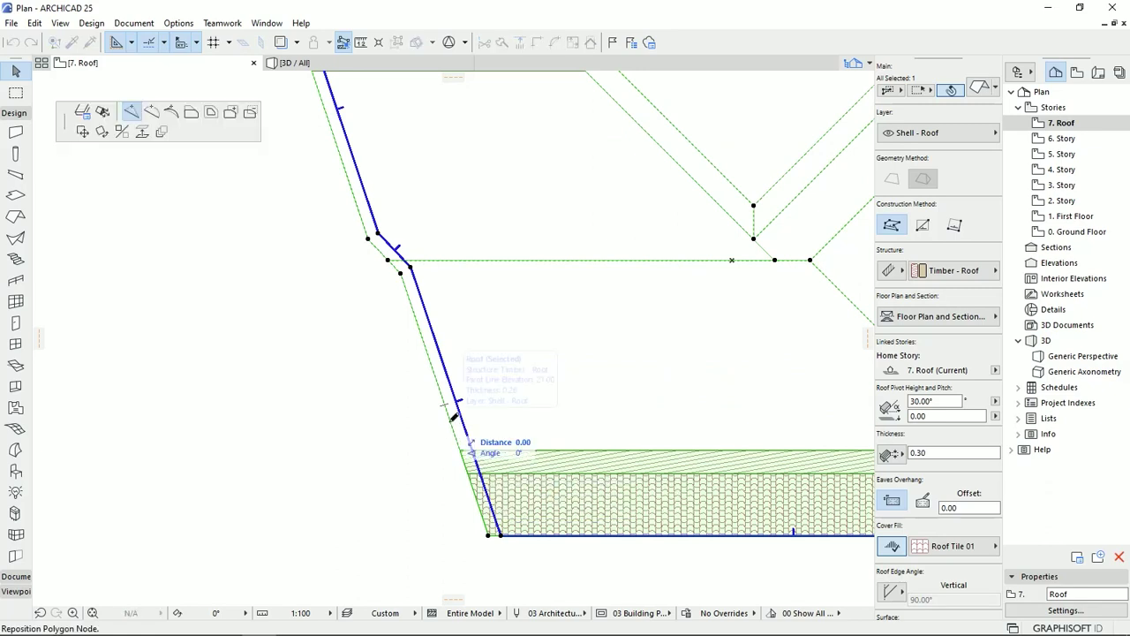
left_click(103, 111)
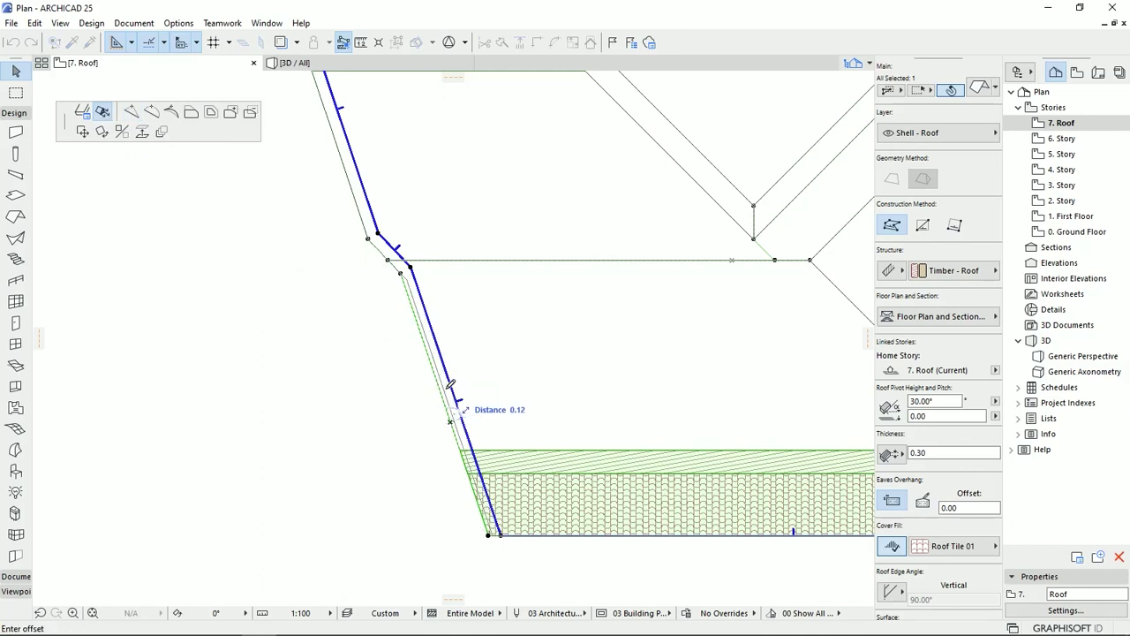
left_click(408, 241)
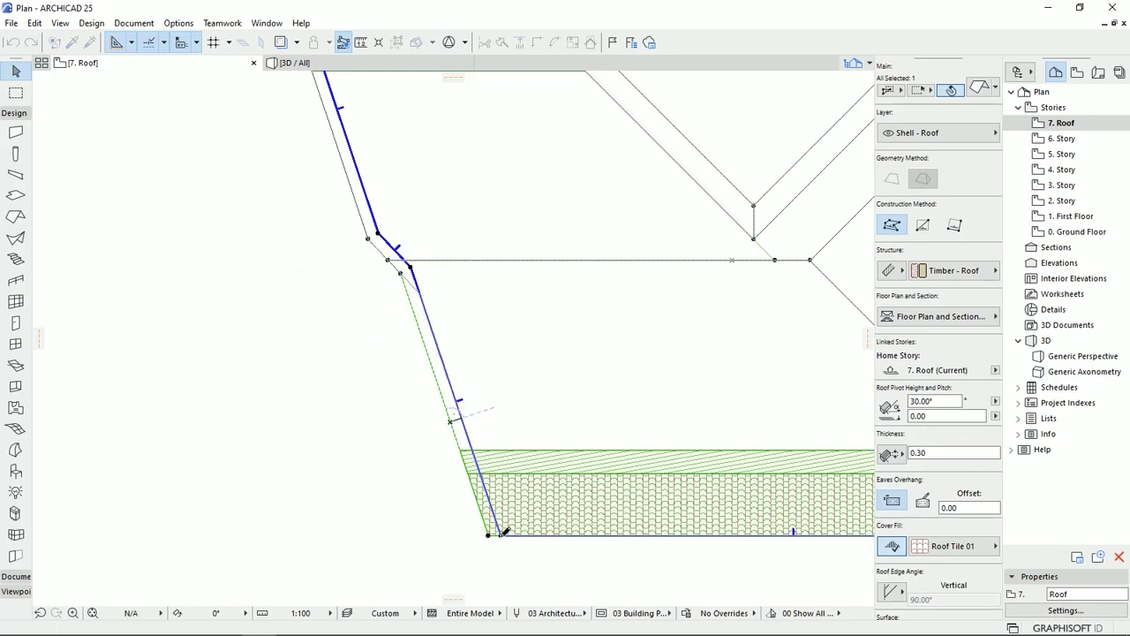
scroll(439, 326, "up", 5)
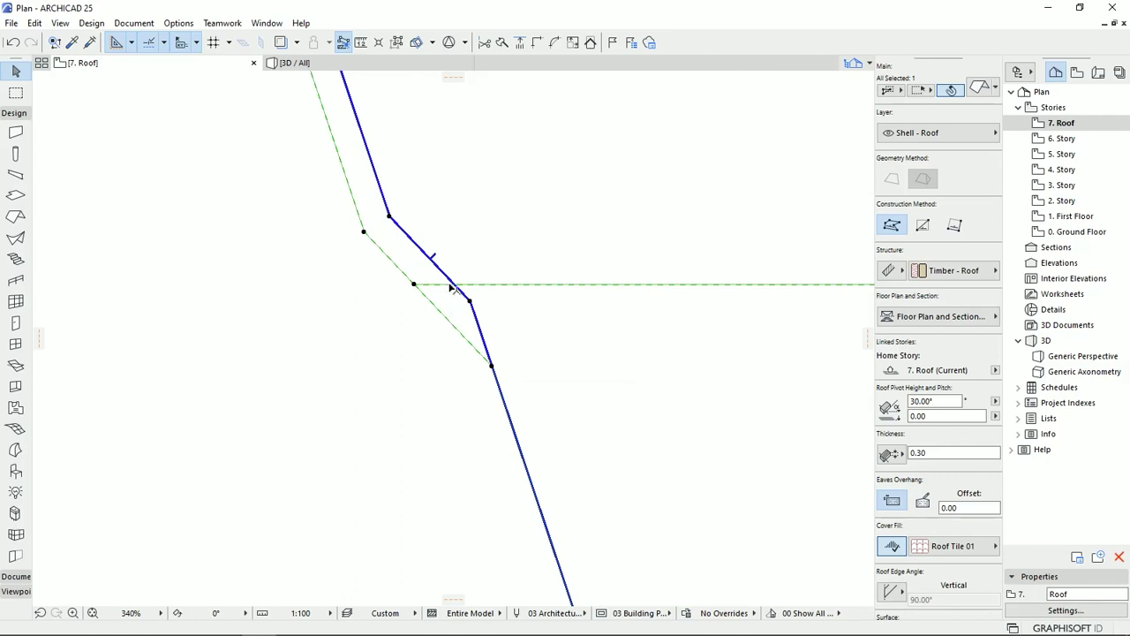
left_click(452, 287)
left_click(454, 291)
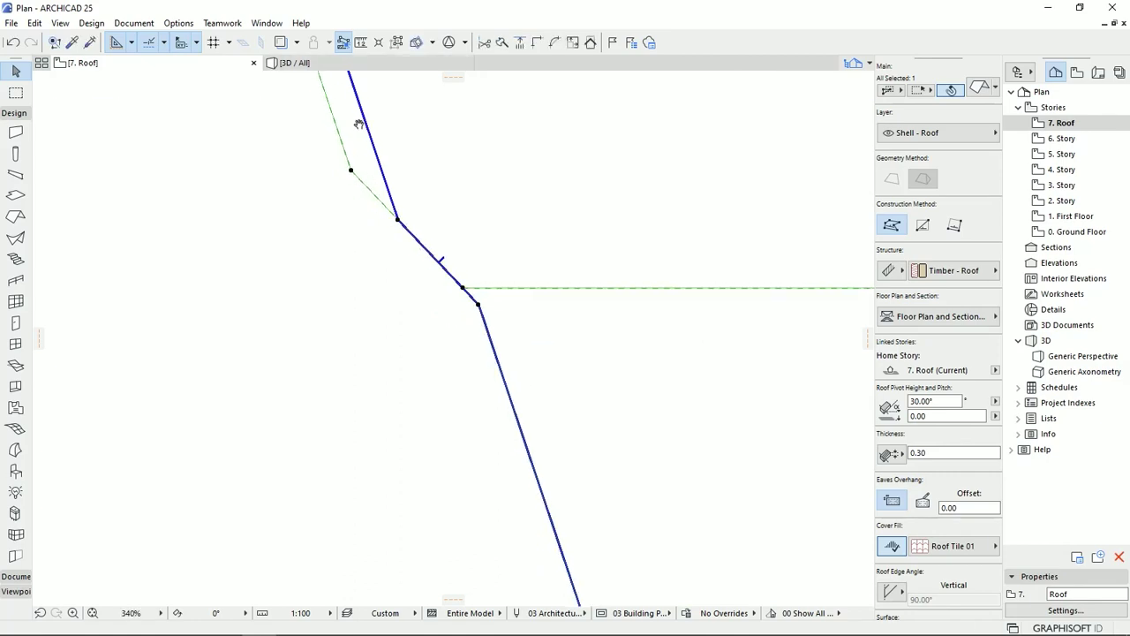
Offset the upper-left roof edge, then deselect the roof with the whole plan in view.
middle_click_drag(358, 123, 357, 439)
left_click(327, 370)
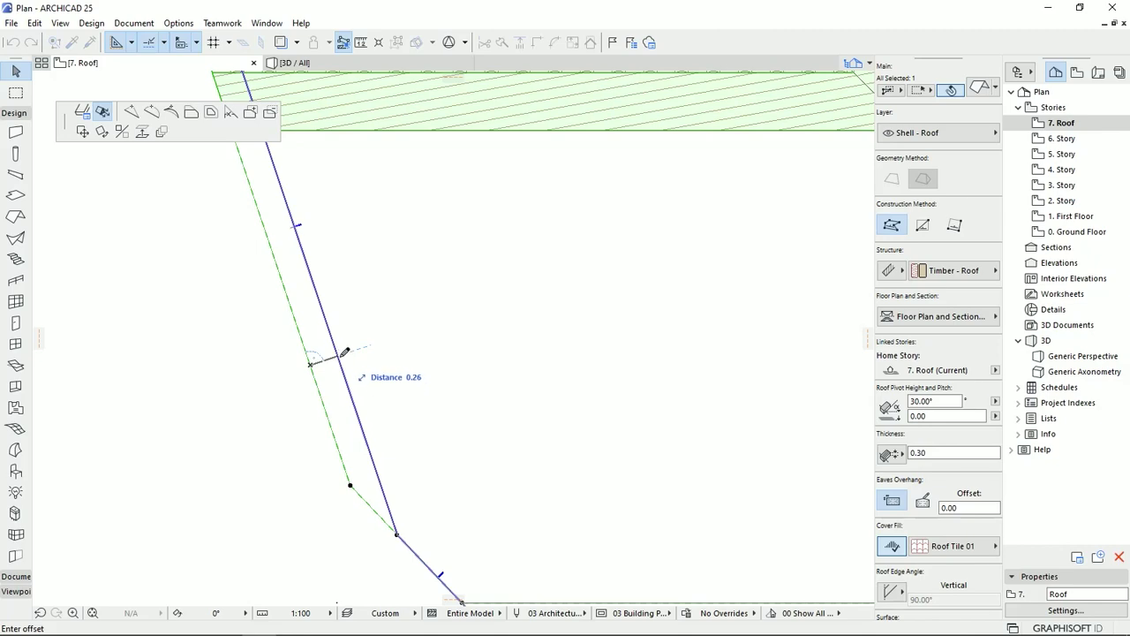
left_click(344, 351)
middle_click_drag(404, 434, 434, 403)
scroll(434, 403, "down", 2)
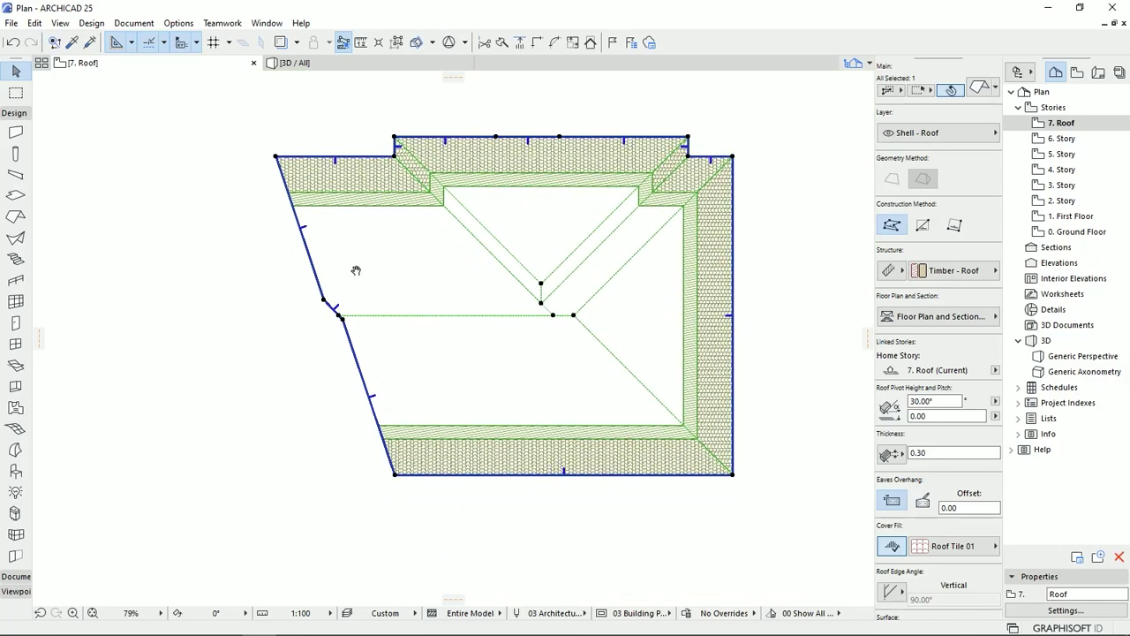
key("Escape")
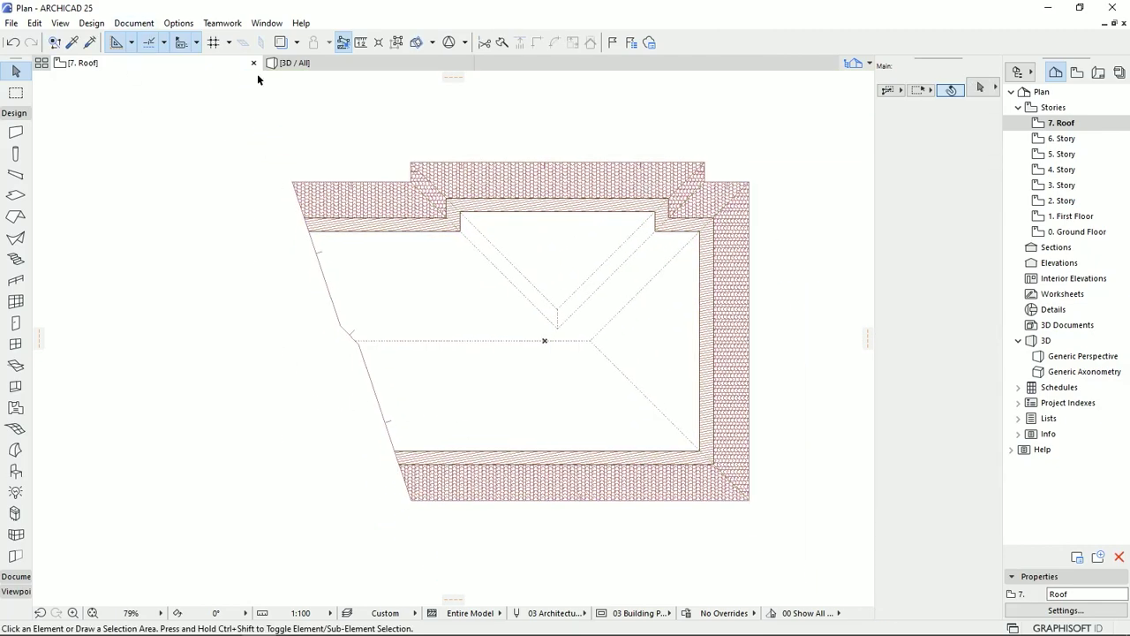
Show the building in the 3D / All view, select the roof and orbit around it.
left_click(337, 65)
left_click(553, 438)
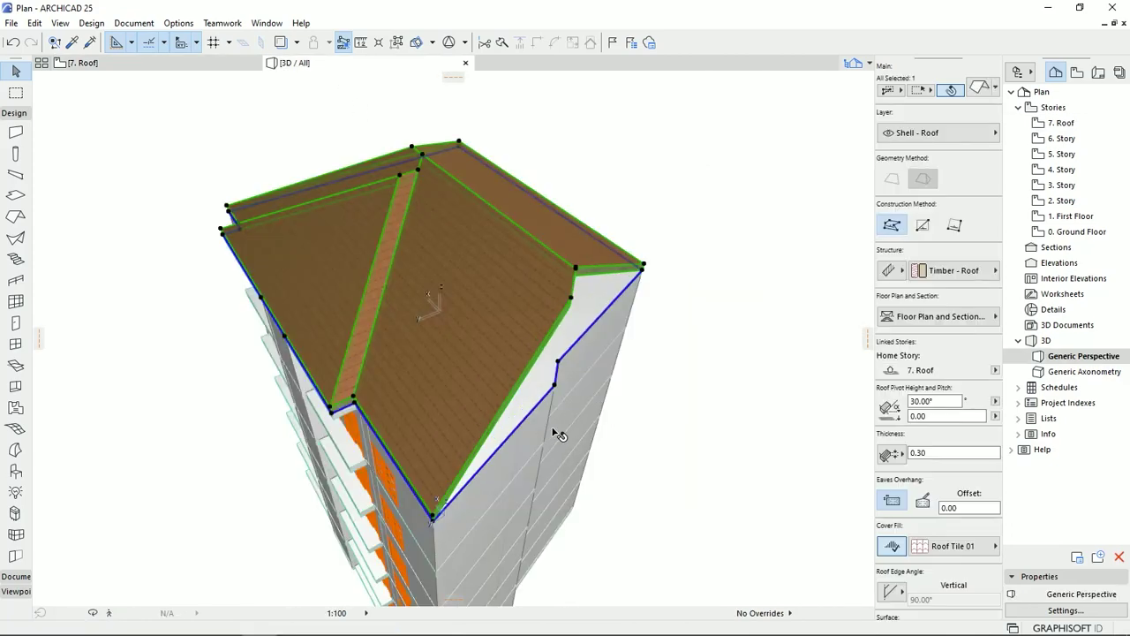
middle_click_drag(570, 364, 473, 442, "shift")
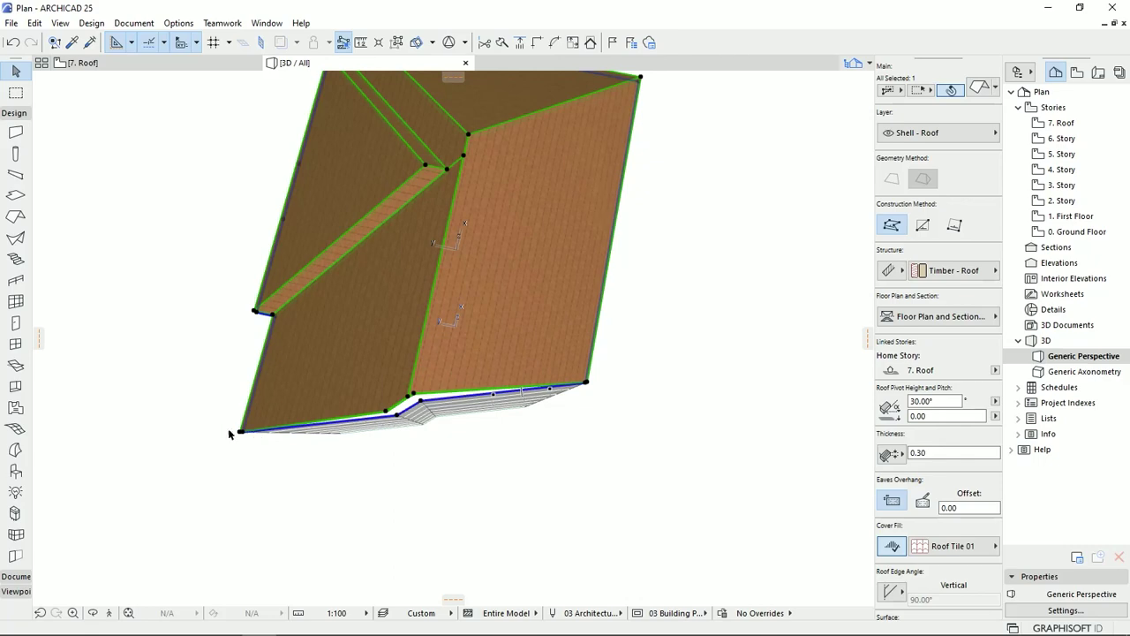
scroll(402, 413, "up", 3)
middle_click_drag(510, 402, 265, 481, "shift")
middle_click_drag(357, 399, 437, 212, "shift")
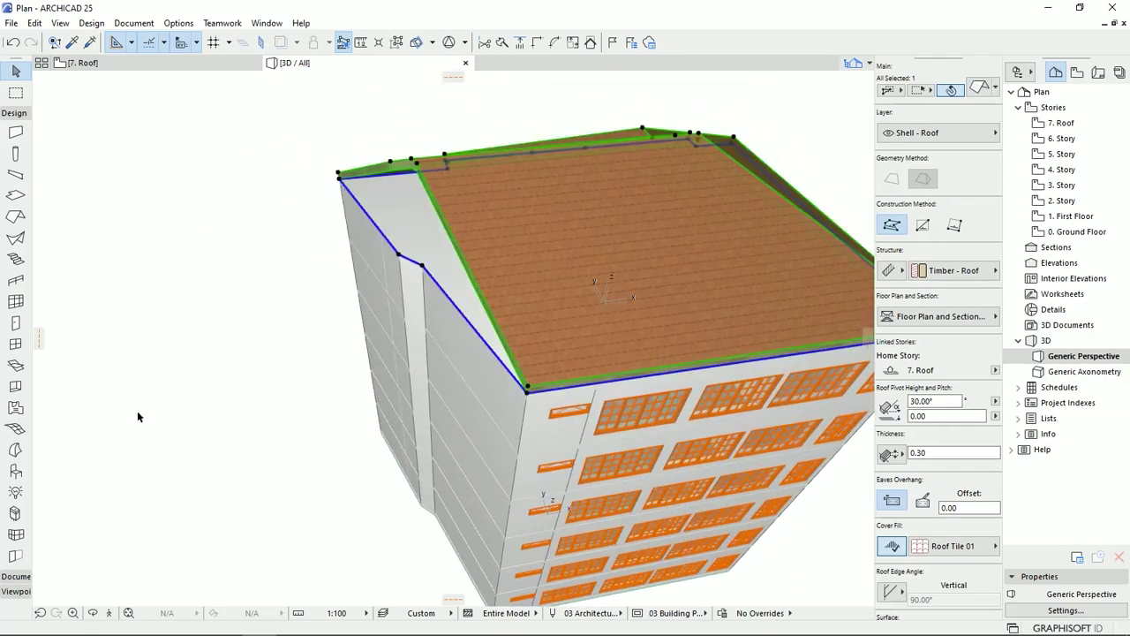
middle_click_drag(620, 294, 590, 245, "shift")
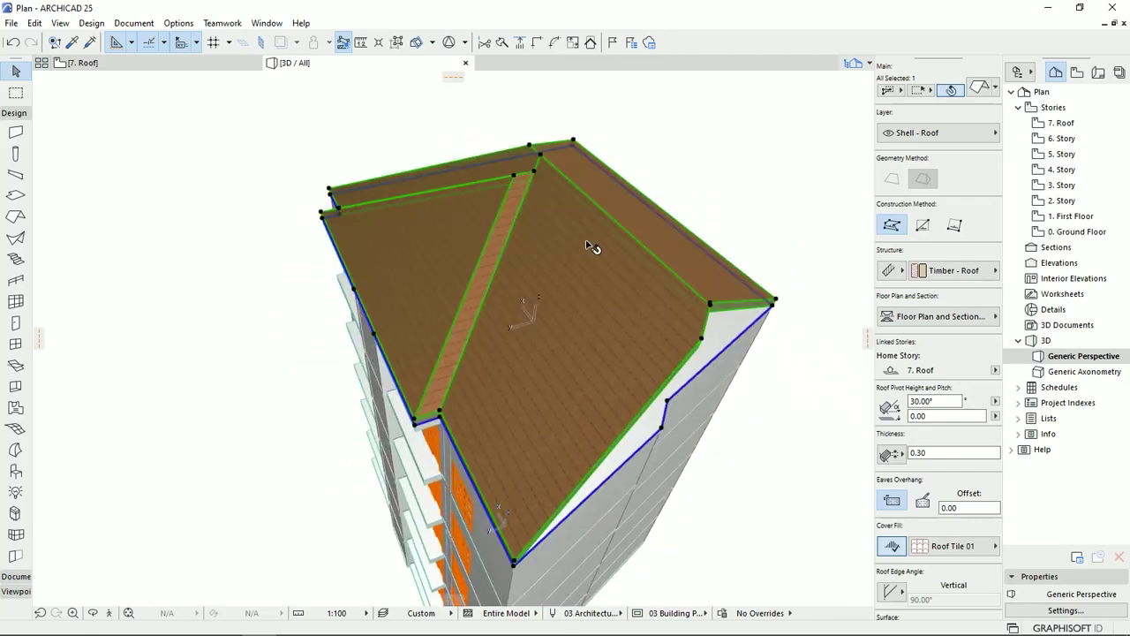
Change one roof plane's pitch so the front section forms a gable, then view the front.
left_click(517, 177)
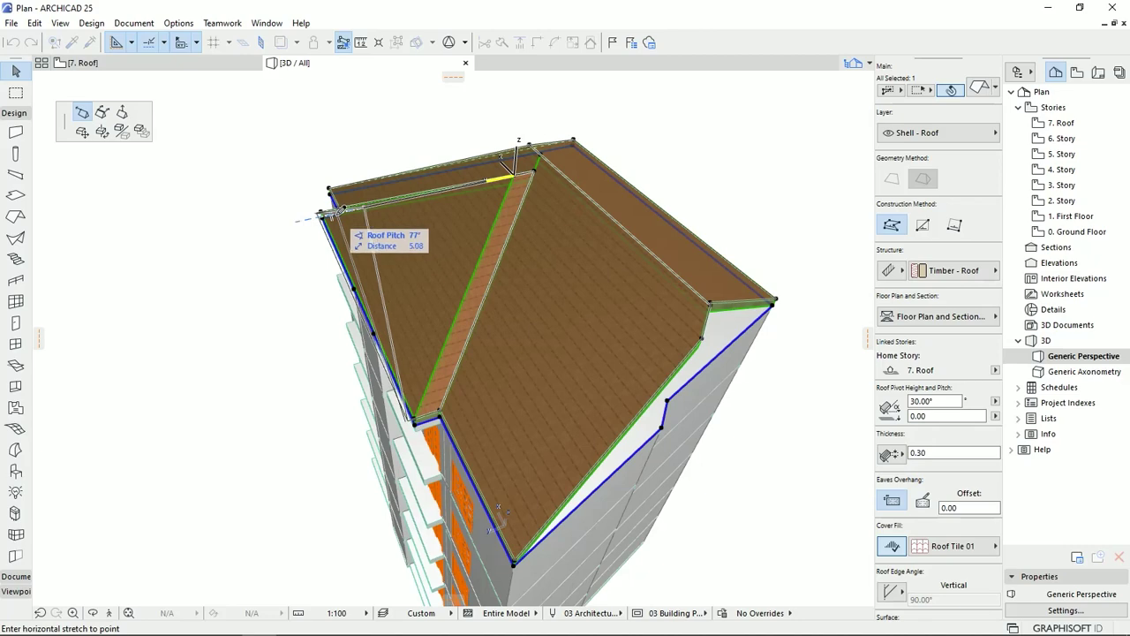
scroll(353, 207, "up", 3)
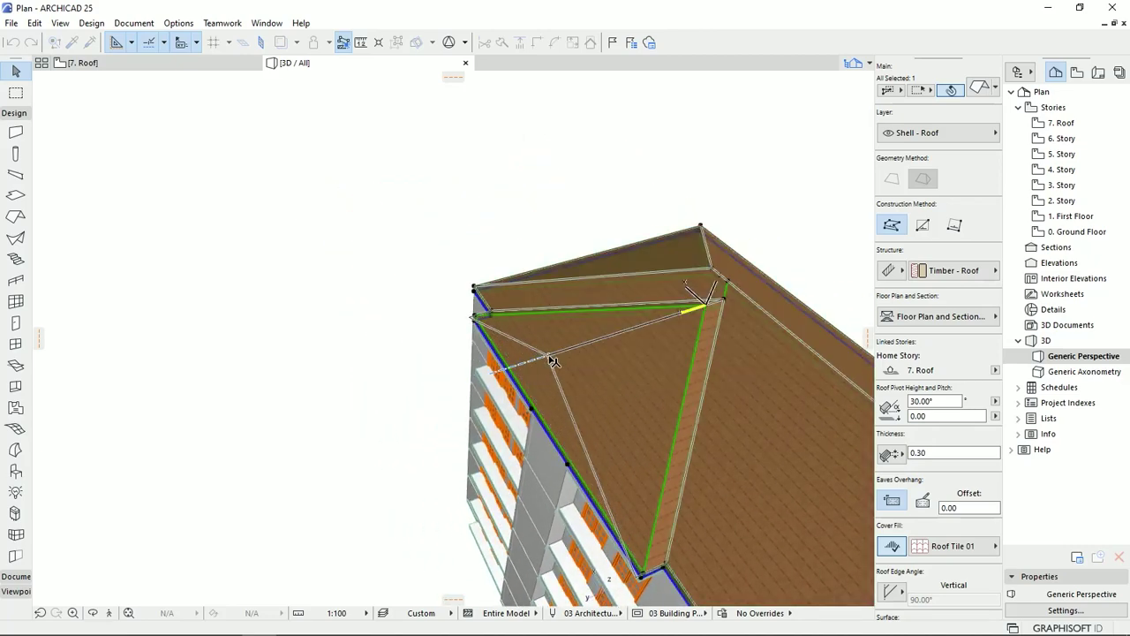
left_click(554, 365)
scroll(518, 282, "down", 2)
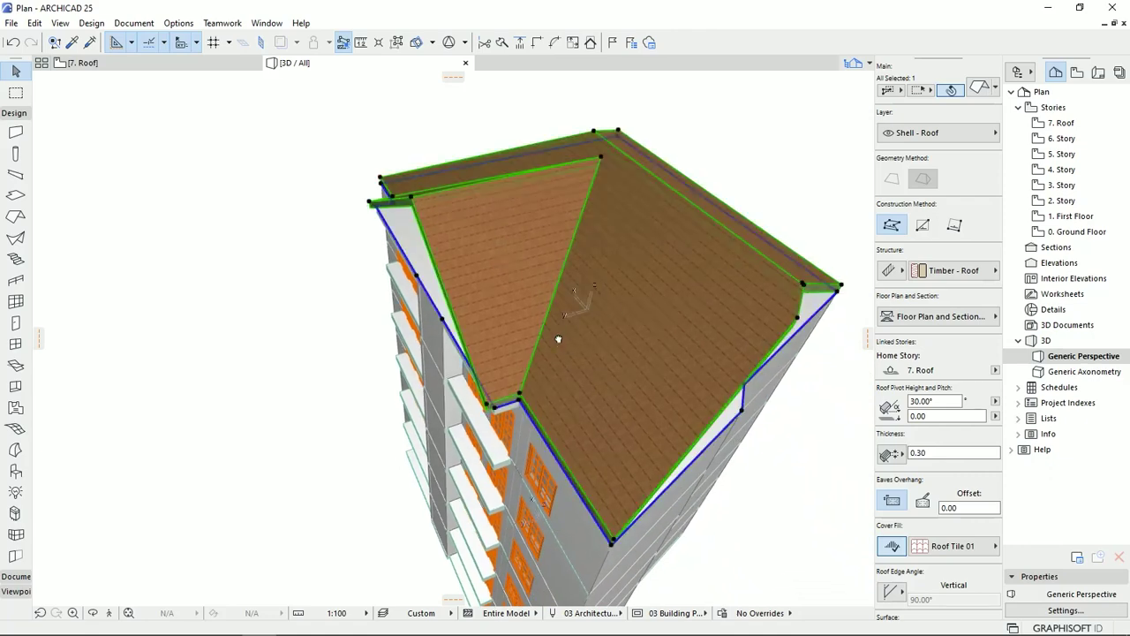
key("Escape")
middle_click_drag(527, 384, 533, 438, "shift")
middle_click_drag(554, 398, 742, 350, "shift")
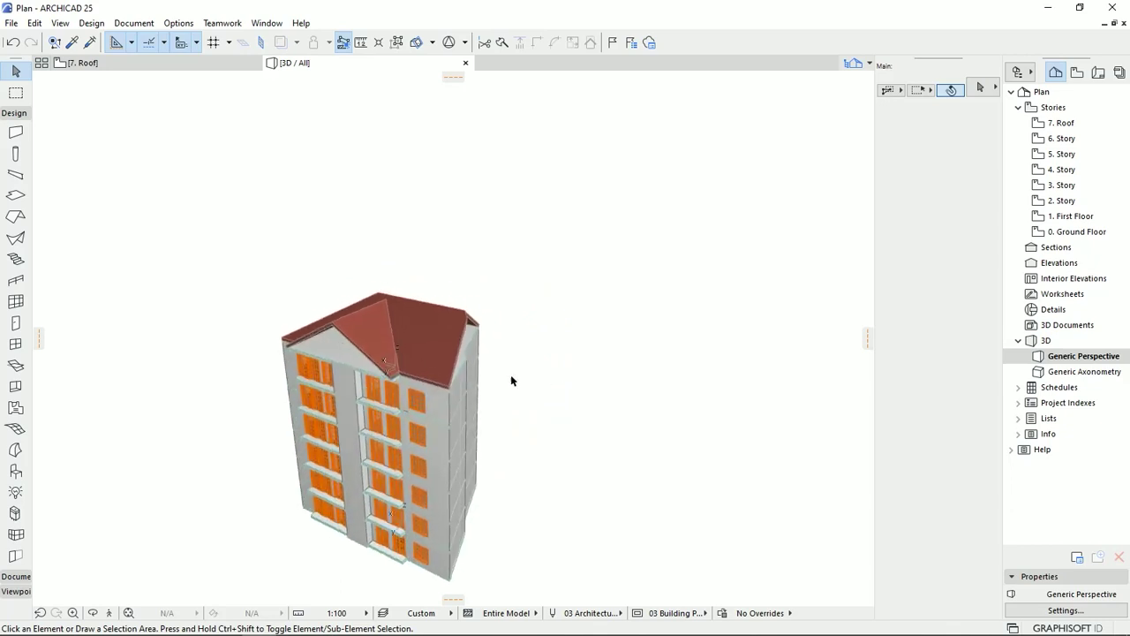
middle_click_drag(365, 426, 438, 304, "shift")
scroll(489, 304, "up", 5)
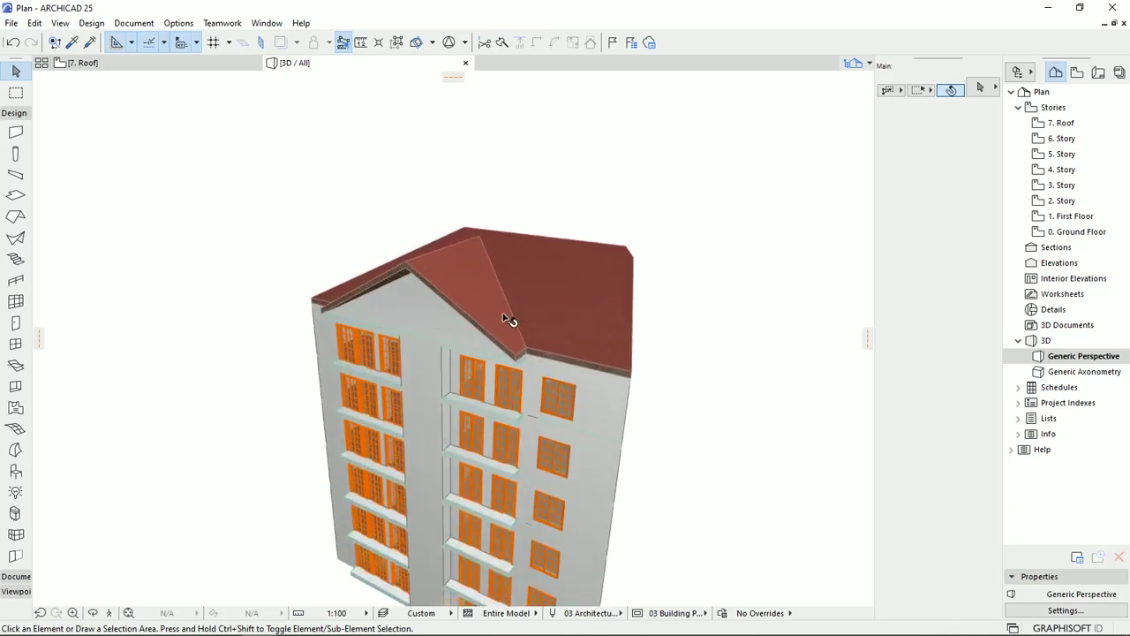
scroll(534, 346, "down", 4)
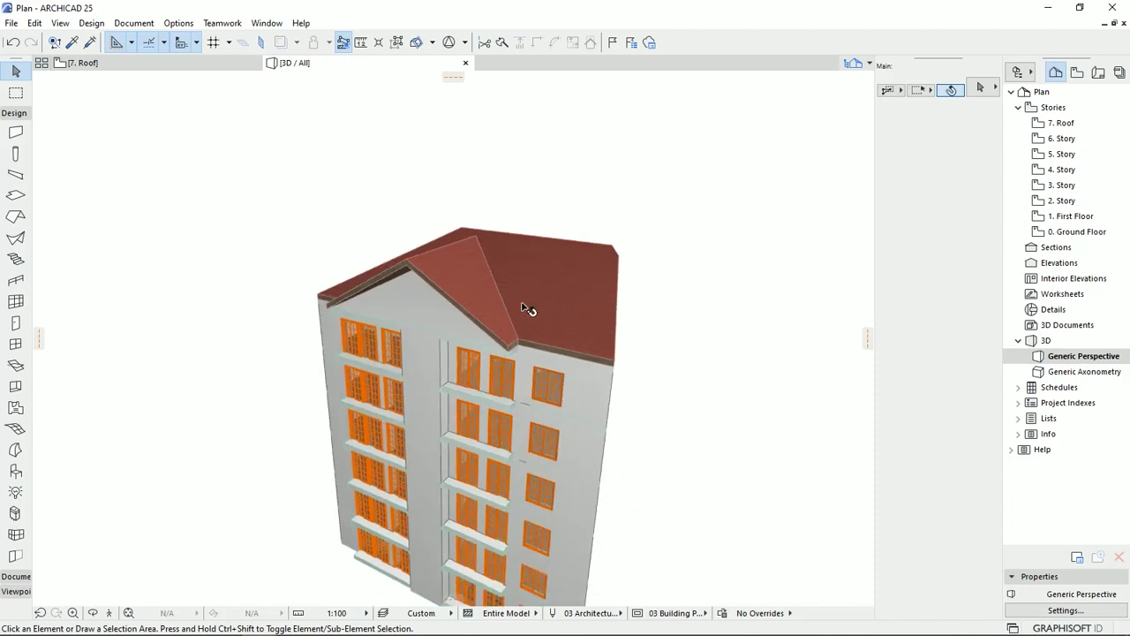
middle_click_drag(551, 333, 578, 211, "shift")
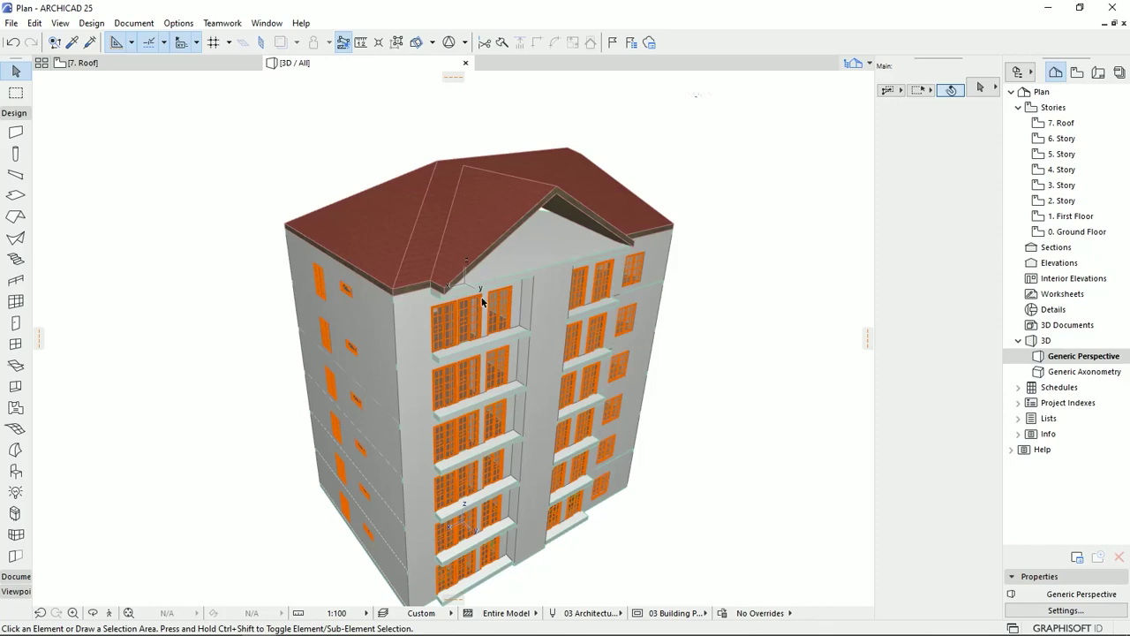
left_click_drag(519, 266, 449, 292)
scroll(427, 307, "up", 3)
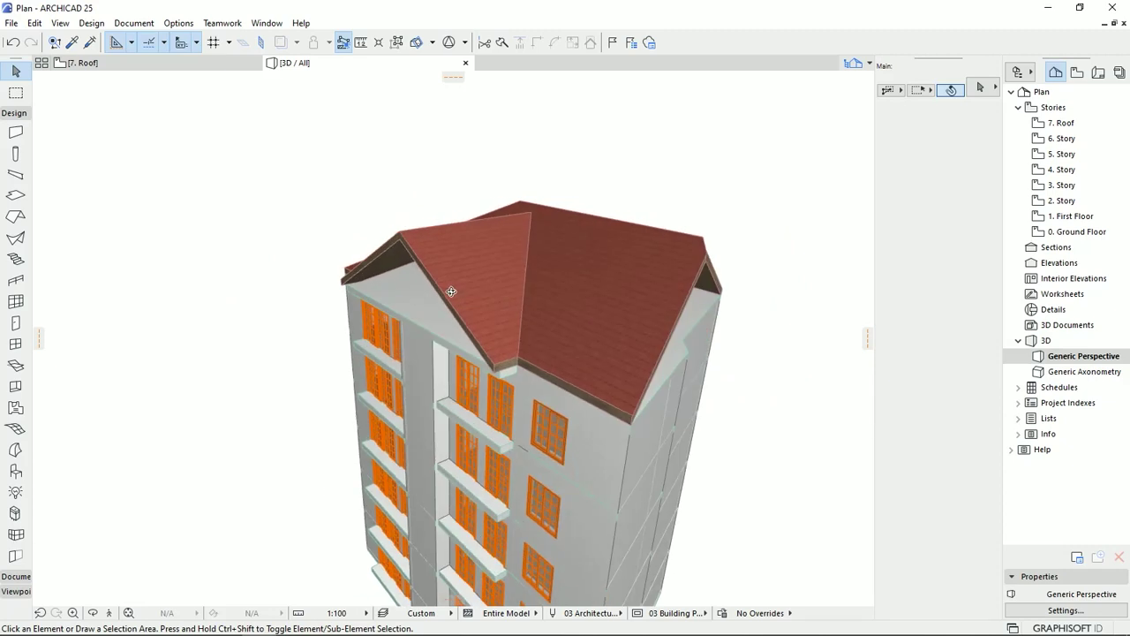
left_click_drag(722, 309, 681, 330)
left_click_drag(780, 328, 612, 357)
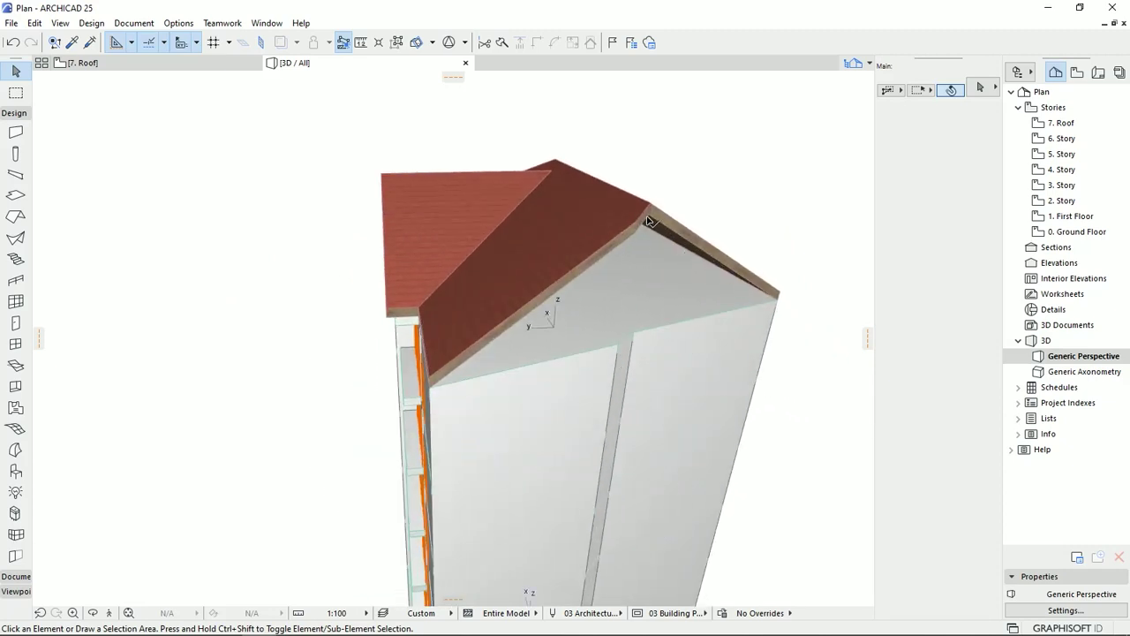
left_click_drag(573, 269, 582, 118)
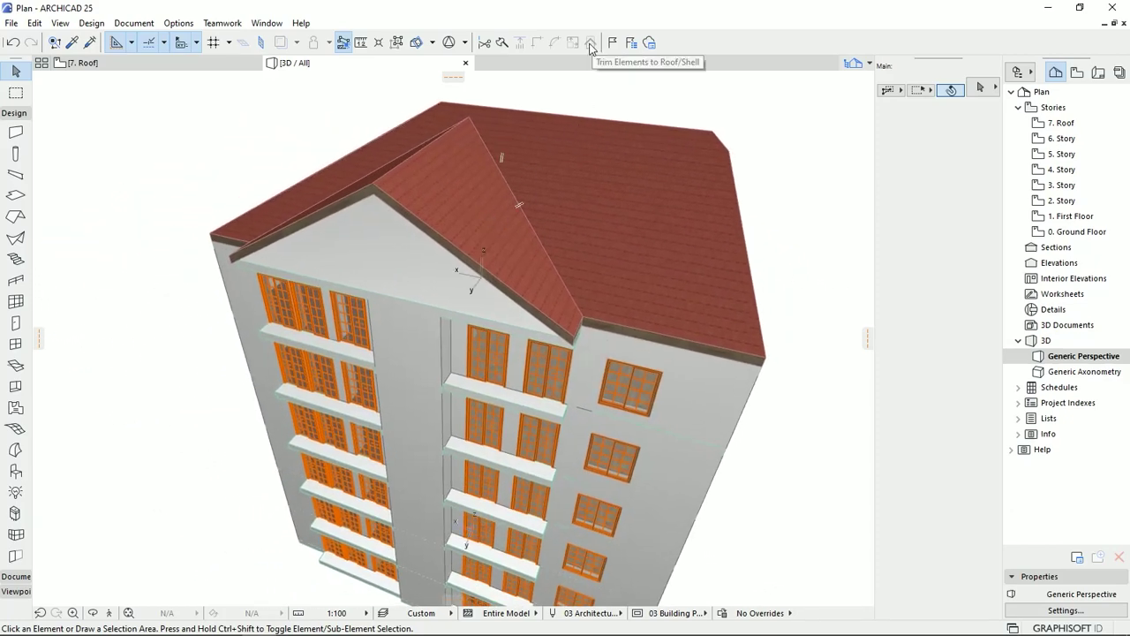